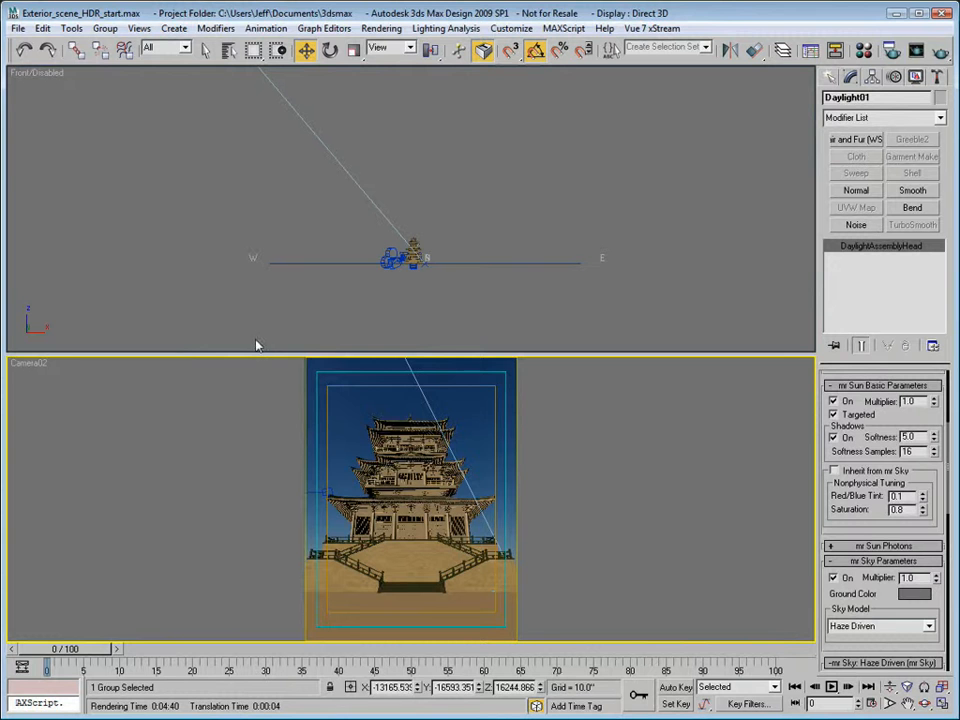
# - Set the render output size to the 35mm 1.75:1 (cine) preset in the render setup
pyautogui.press('F10')
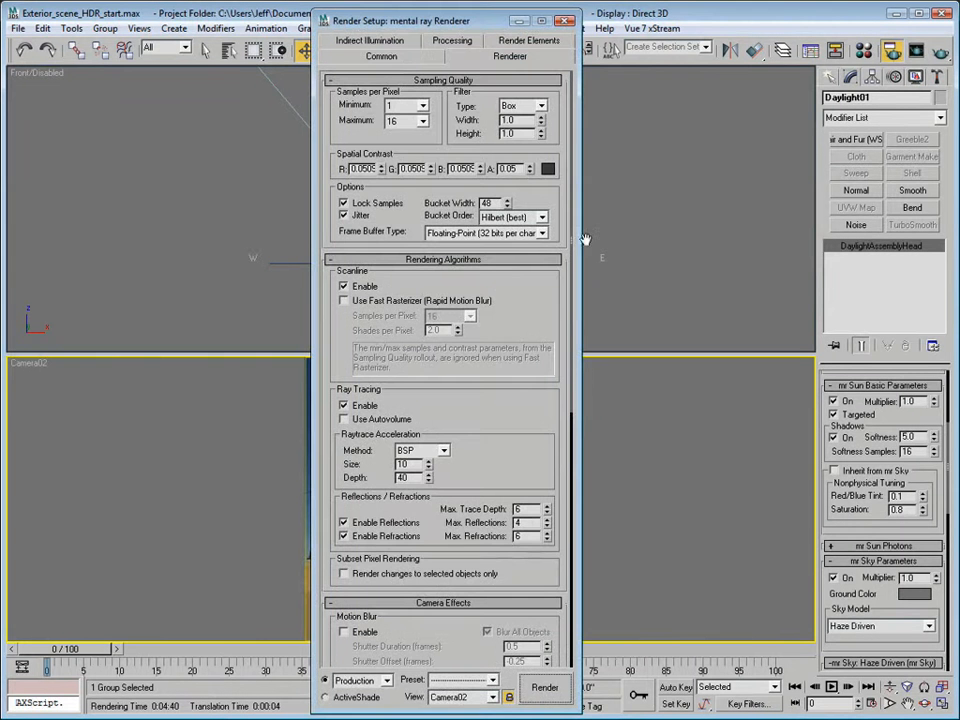
pyautogui.click(393, 42)
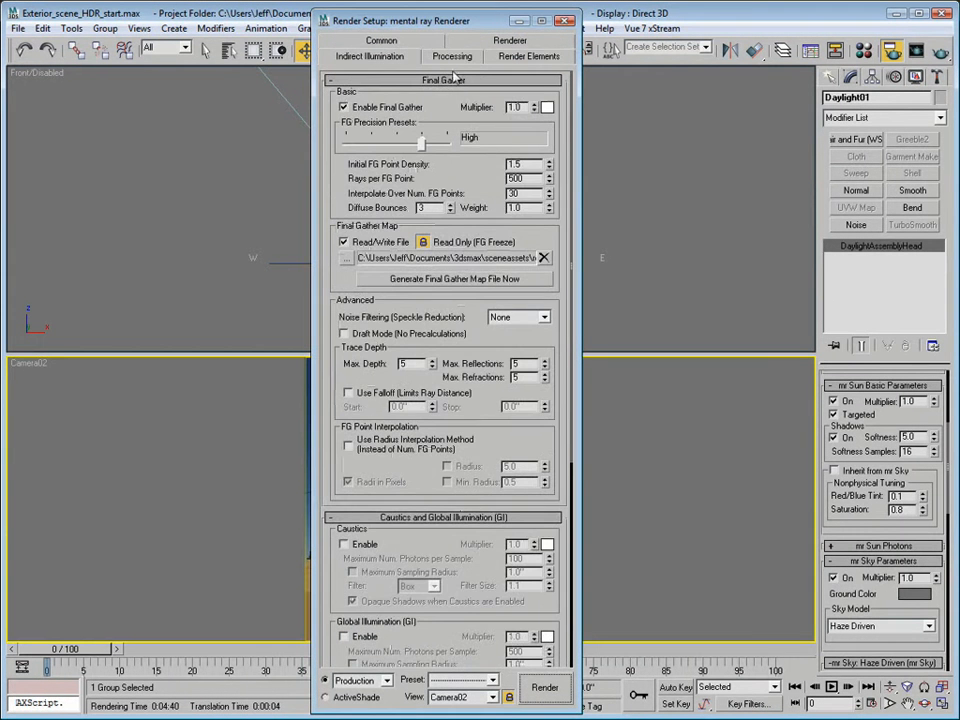
pyautogui.click(405, 40)
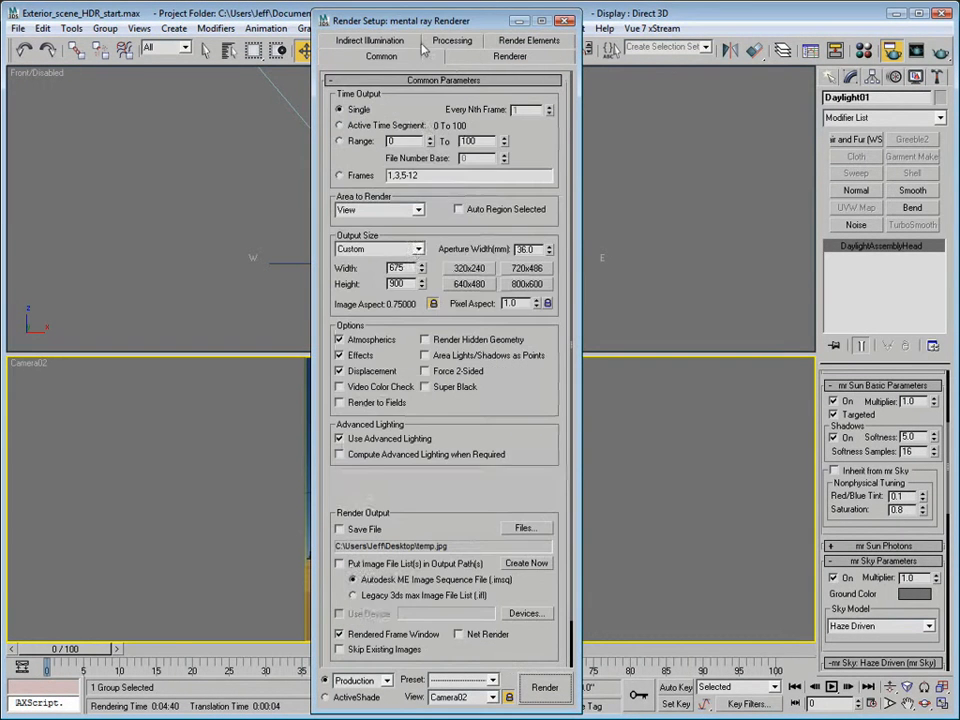
pyautogui.click(416, 248)
pyautogui.click(415, 304)
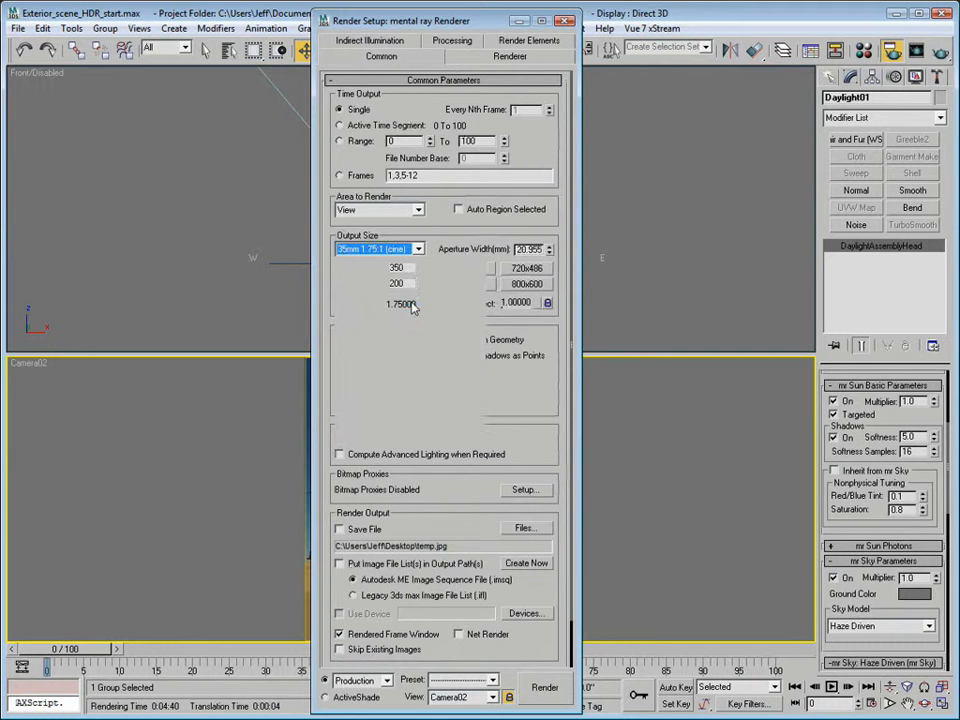
pyautogui.press('F10')
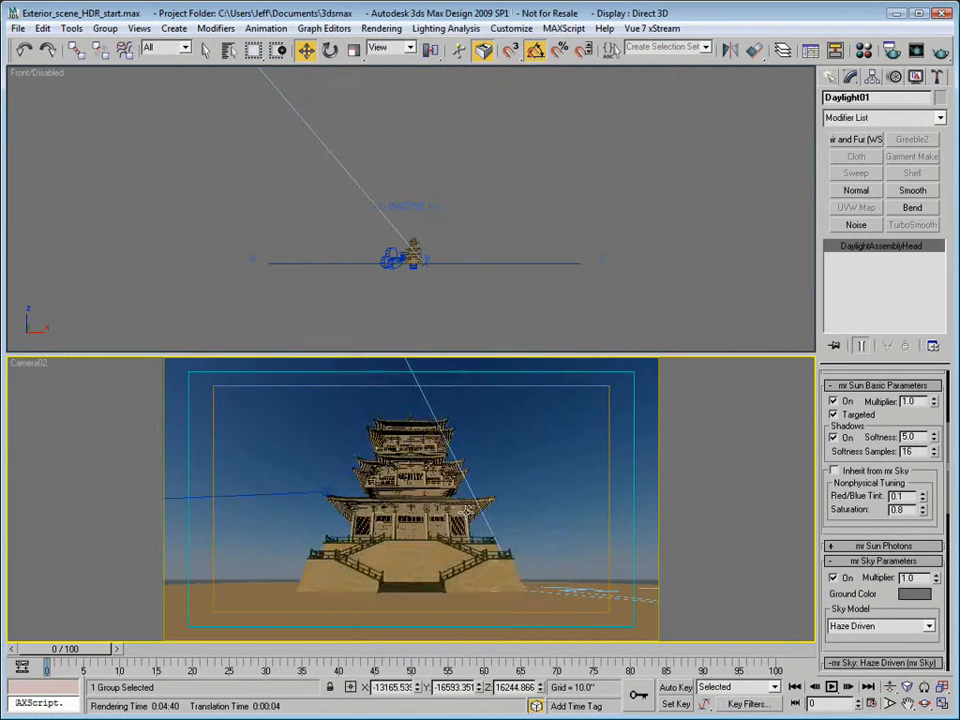
# - Change the Camera02 viewport to a Perspective view and zoom and orbit it around the pagoda
pyautogui.press('p')
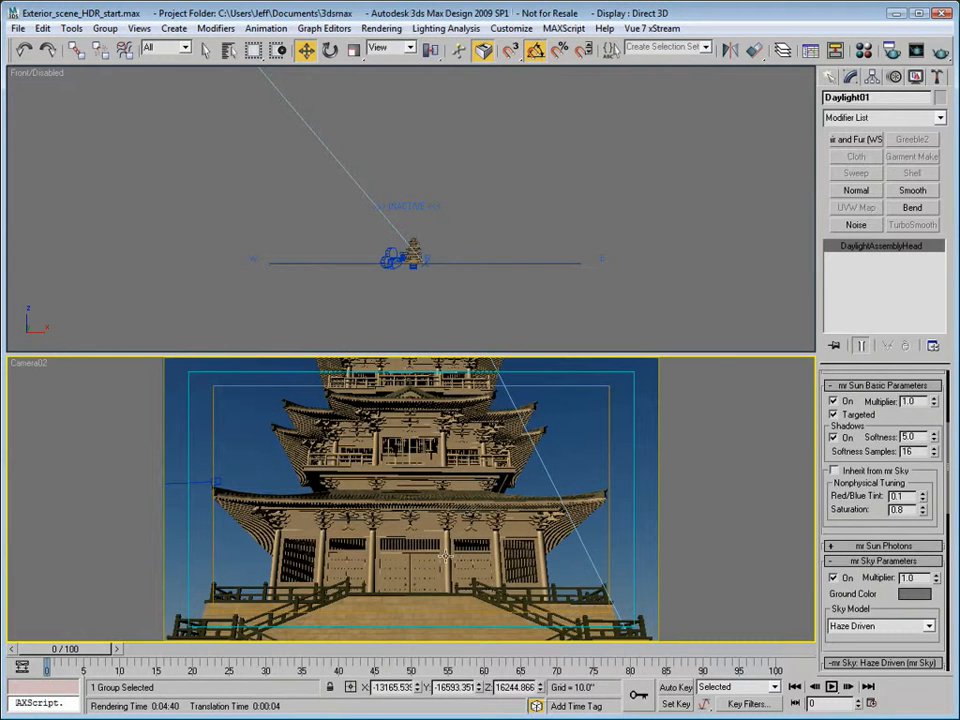
pyautogui.hotkey('alt', 'z')
pyautogui.moveTo(400, 455); pyautogui.dragTo(465, 535)
pyautogui.hotkey('ctrl', 'r')
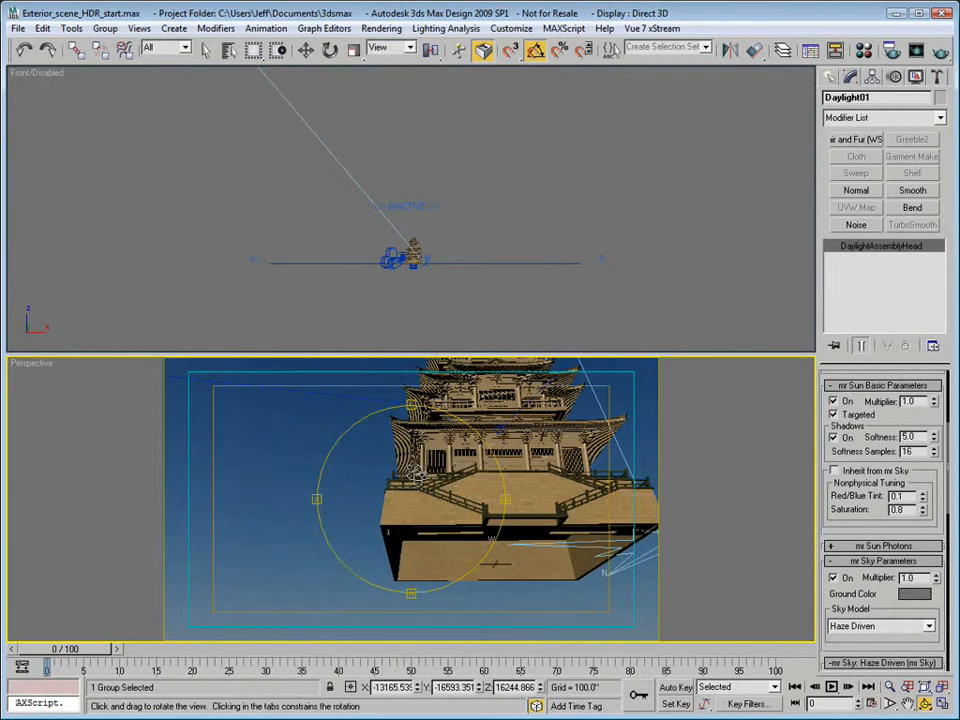
# - Select Rectangle01 at the pagoda's base and orbit the Perspective view to a low side angle showing the horizon, building and cameras
pyautogui.click(306, 50)
pyautogui.click(482, 473)
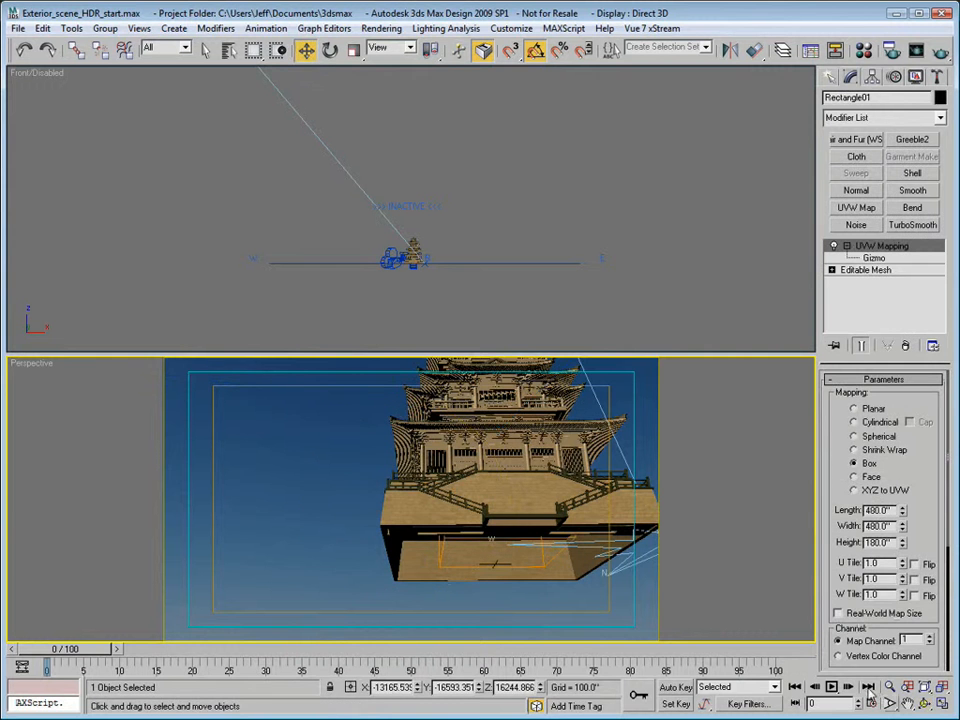
pyautogui.hotkey('ctrl', 'r')
pyautogui.moveTo(430, 470); pyautogui.dragTo(427, 533)
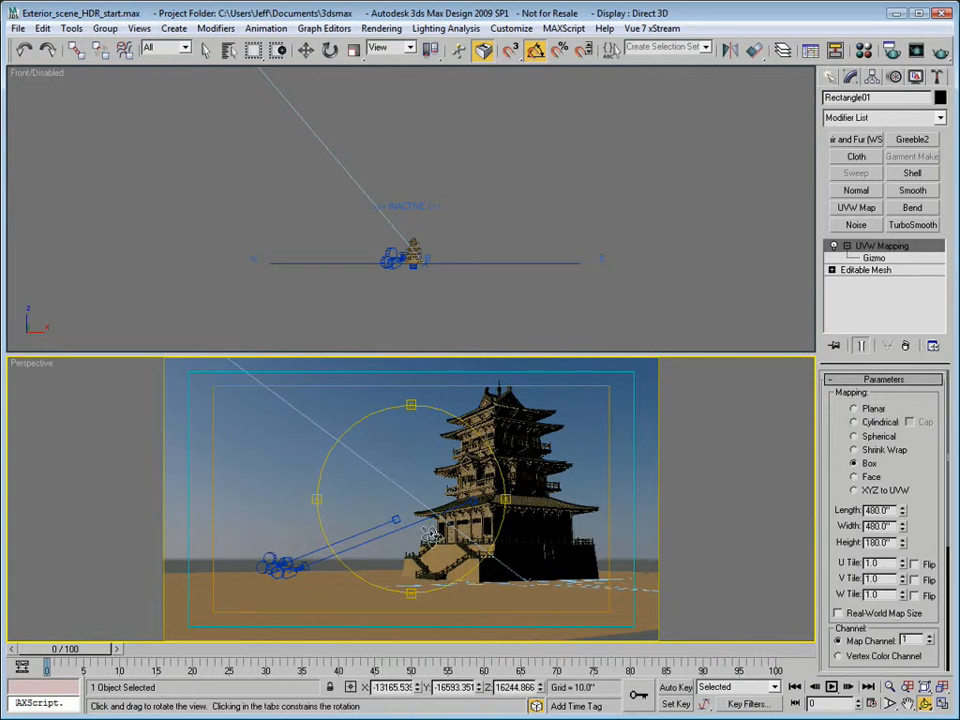
pyautogui.hotkey('alt', 'z')
pyautogui.moveTo(490, 420); pyautogui.dragTo(490, 410)
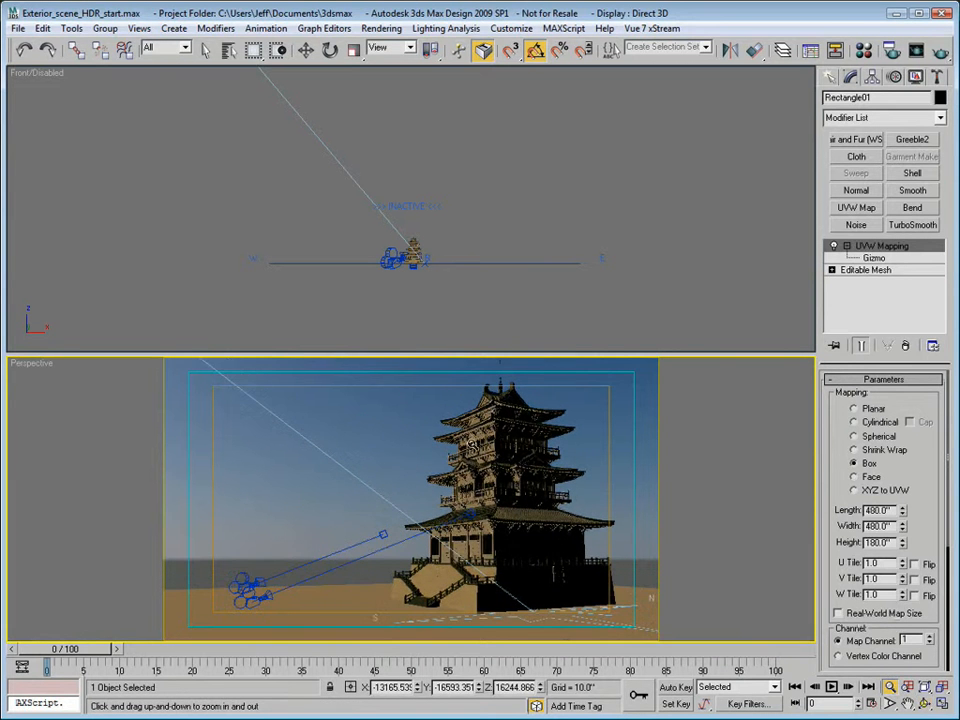
pyautogui.keyDown('alt'); pyautogui.moveTo(490, 410); pyautogui.dragTo(470, 420, button='middle'); pyautogui.keyUp('alt')
pyautogui.click(926, 704)
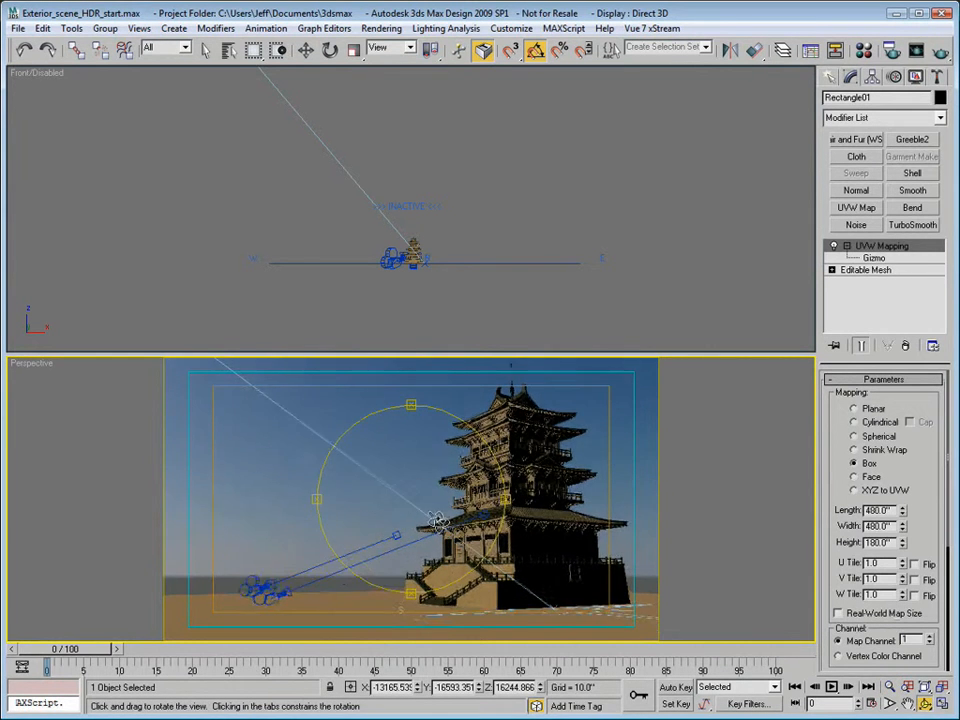
pyautogui.moveTo(438, 516)
pyautogui.mouseDown()
pyautogui.moveTo(448, 510)
pyautogui.moveTo(427, 514)
pyautogui.moveTo(437, 512)
pyautogui.mouseUp()
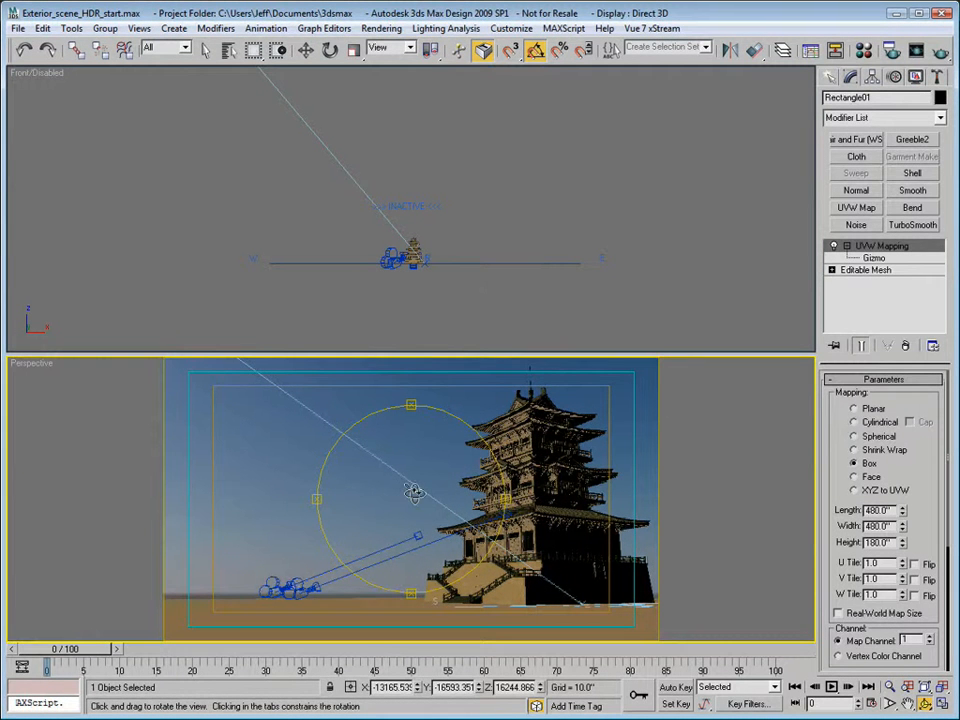
# - Replace the mr Physical Sky environment map with a Bitmap map, leaving its image file unassigned
pyautogui.click(381, 28)
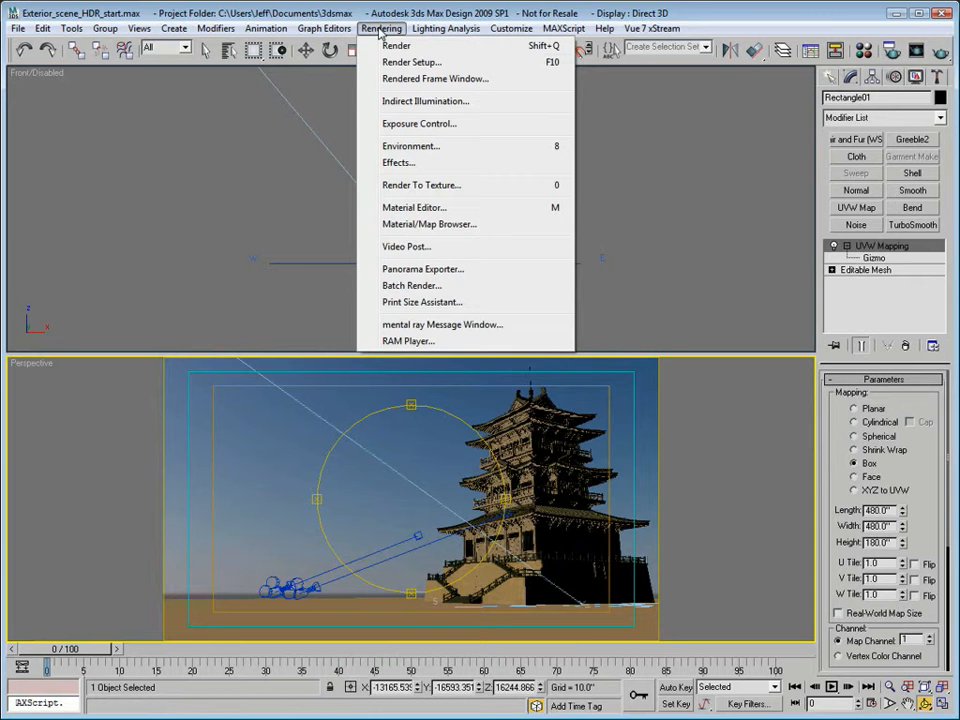
pyautogui.click(420, 124)
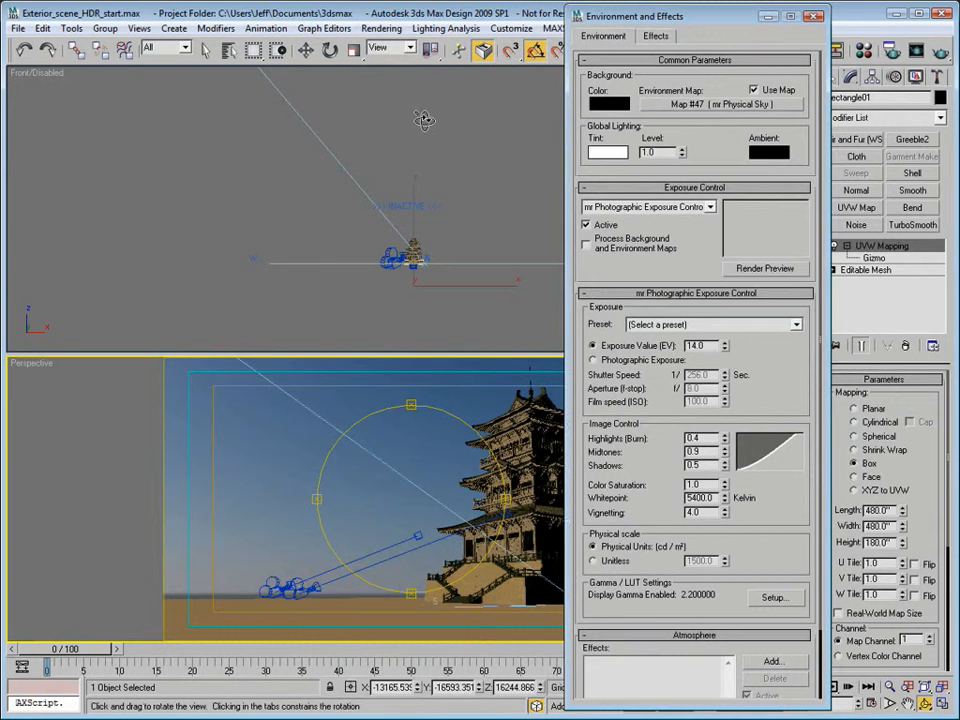
pyautogui.click(729, 104)
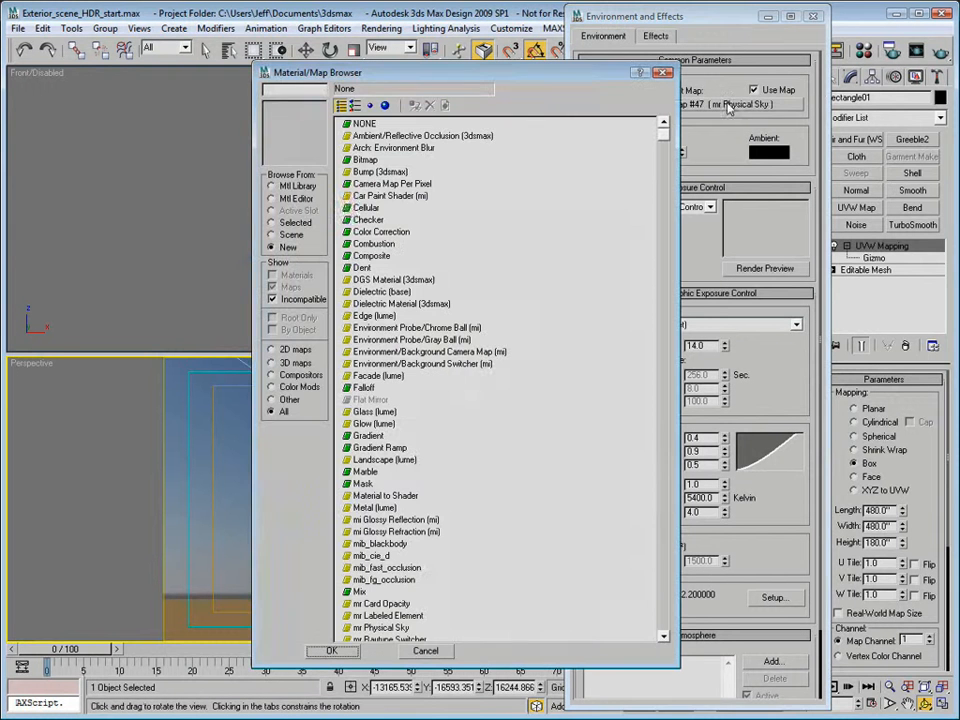
pyautogui.doubleClick(362, 160)
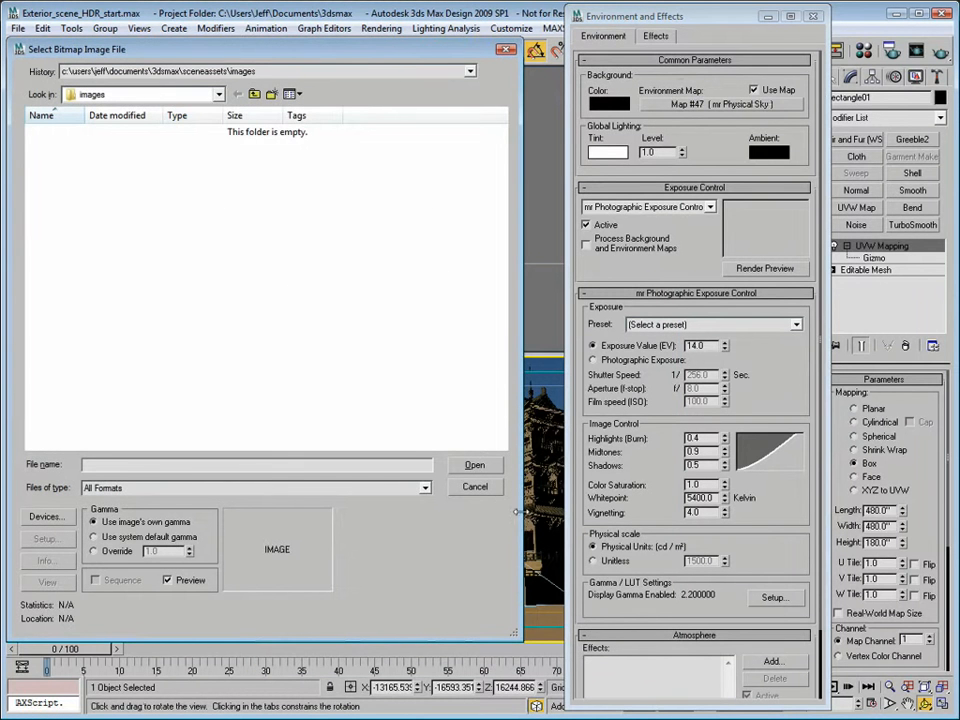
pyautogui.click(474, 489)
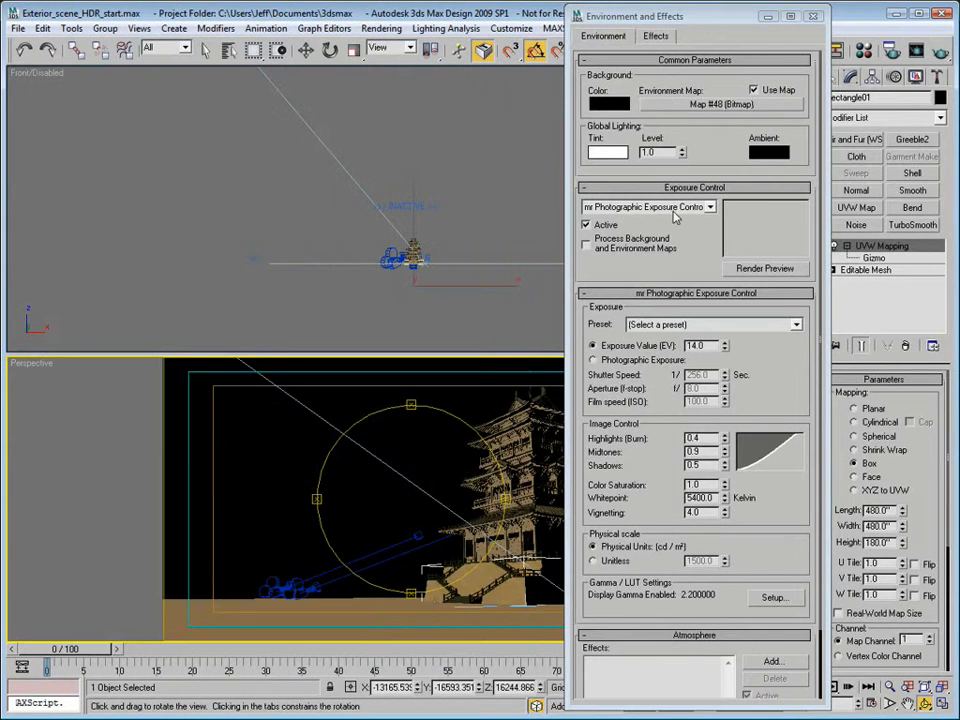
# - Place the environment's bitmap map in the third Material Editor slot as an instance
pyautogui.press('m')
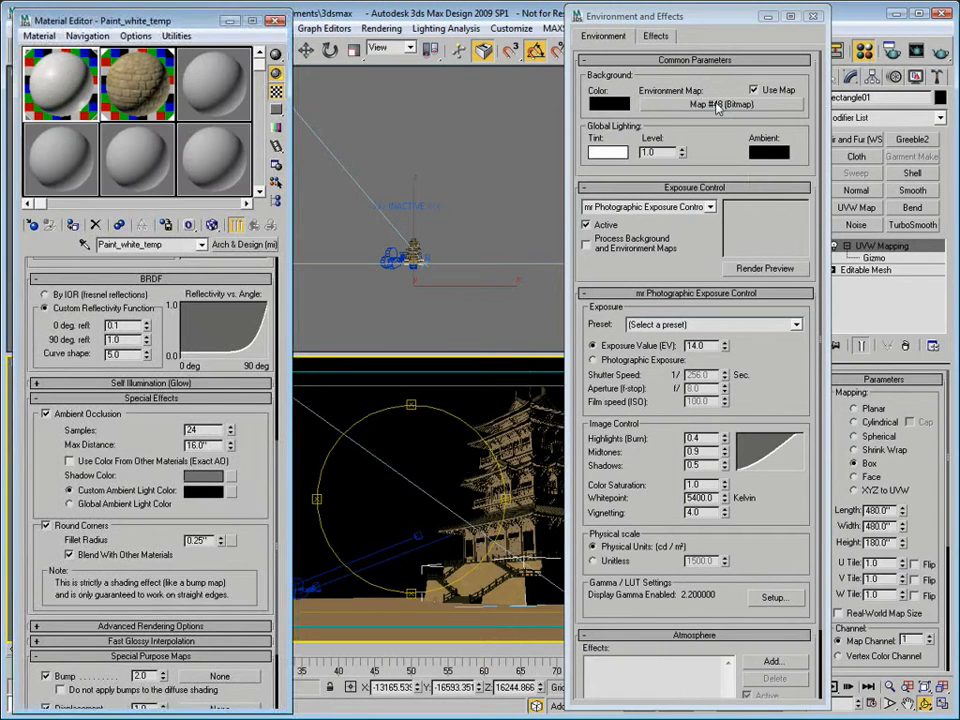
pyautogui.moveTo(716, 108); pyautogui.dragTo(142, 63)
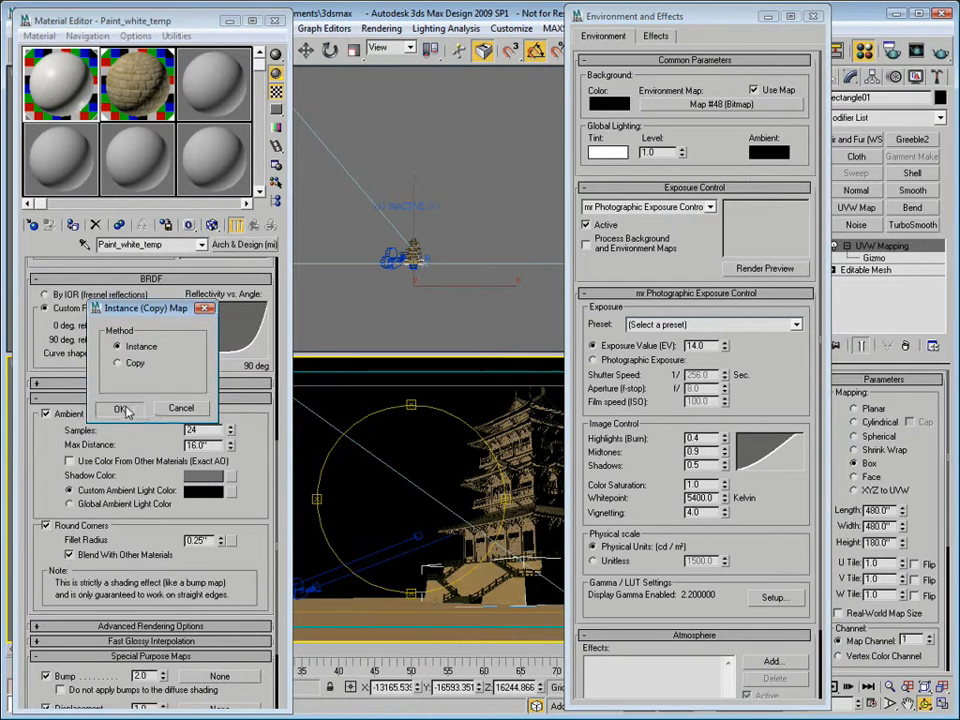
pyautogui.click(120, 409)
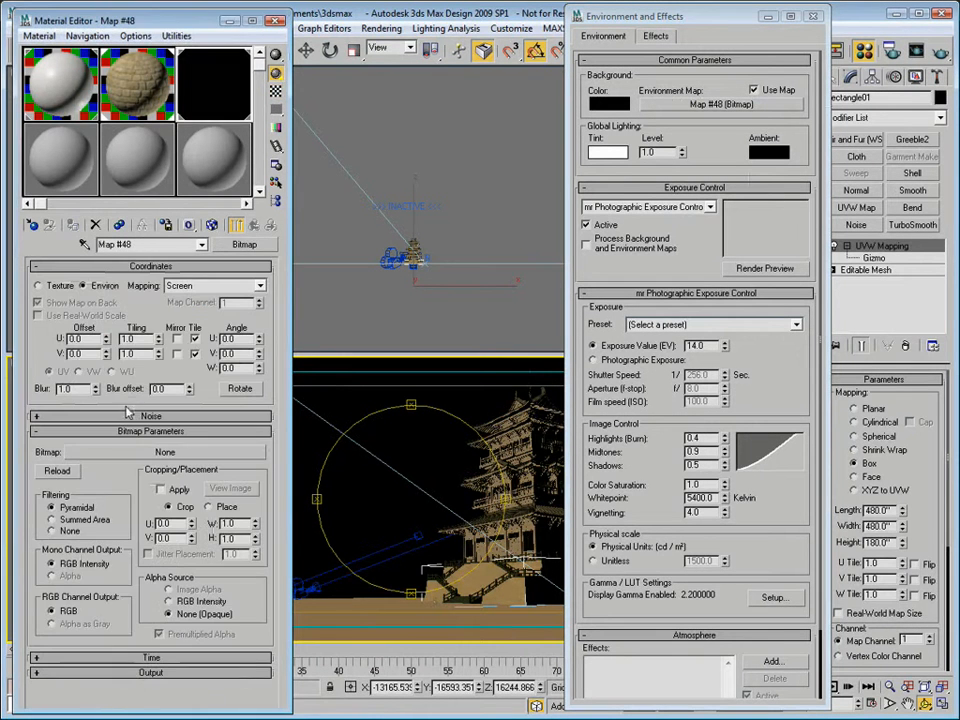
# - Load Vue_sky_004.hdr from the Maps\JP_HDRI folder into the bitmap map, using Real Pixels (32 bpp) and default exposure
pyautogui.click(195, 452)
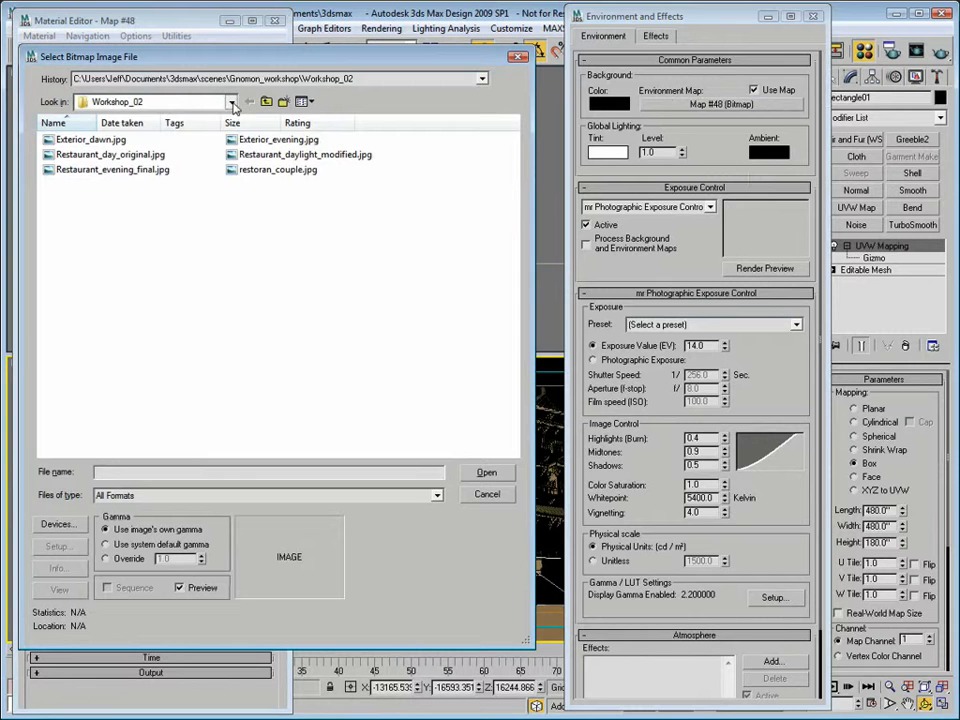
pyautogui.click(172, 101)
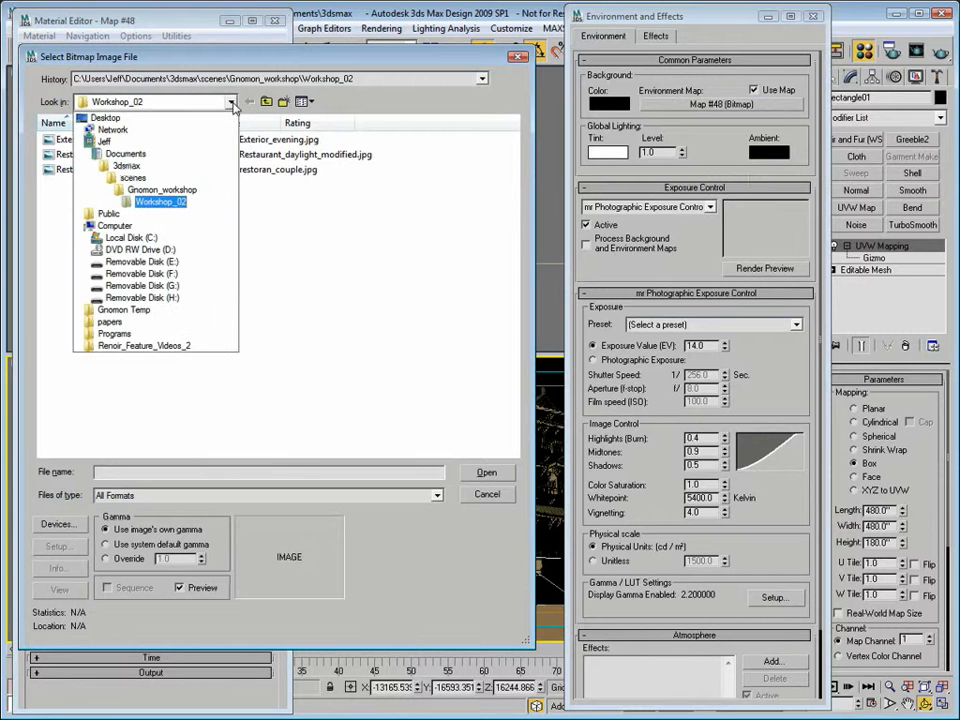
pyautogui.click(183, 166)
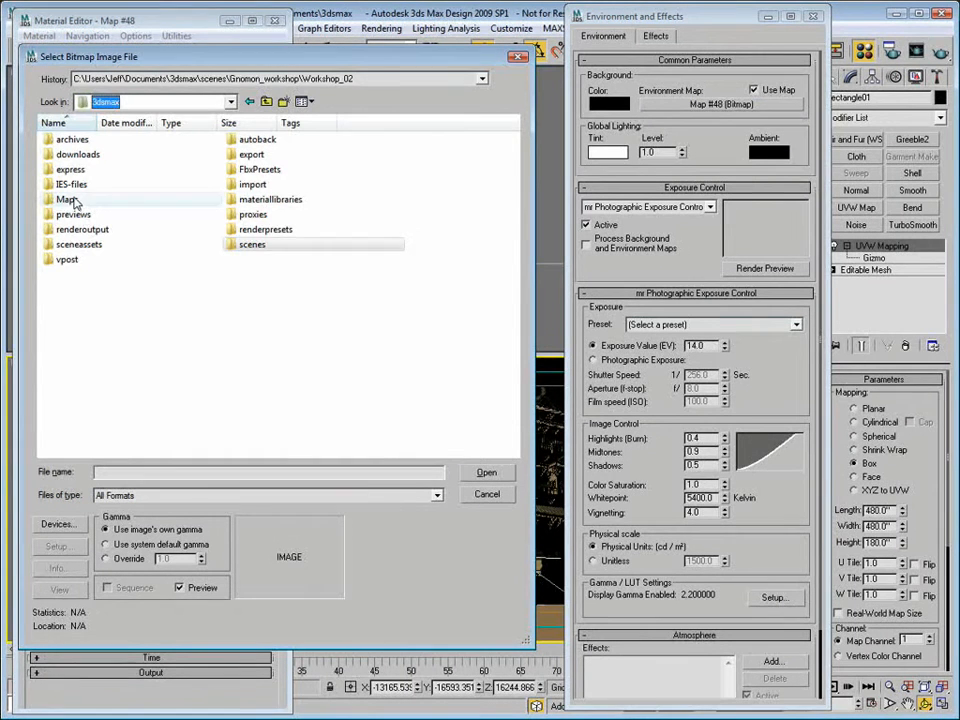
pyautogui.doubleClick(70, 200)
pyautogui.doubleClick(292, 165)
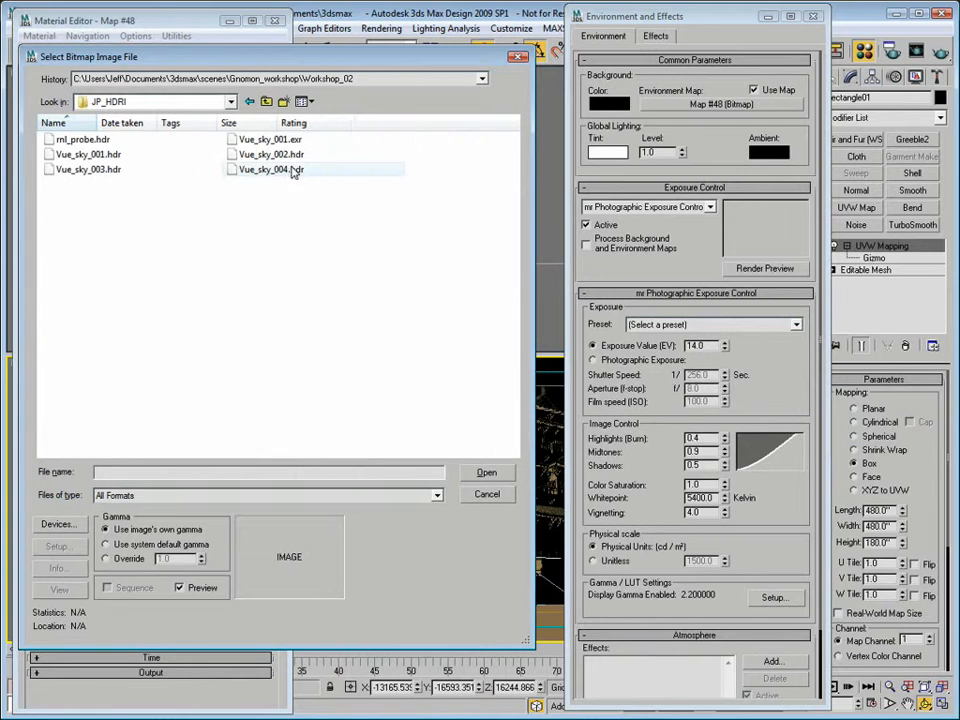
pyautogui.click(100, 170)
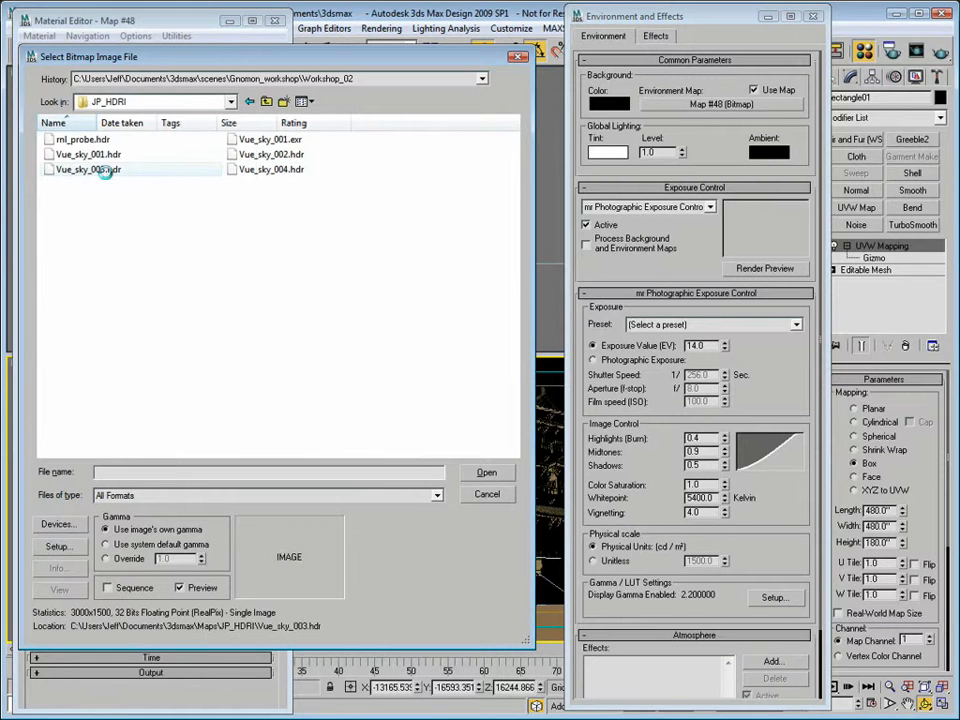
pyautogui.click(256, 170)
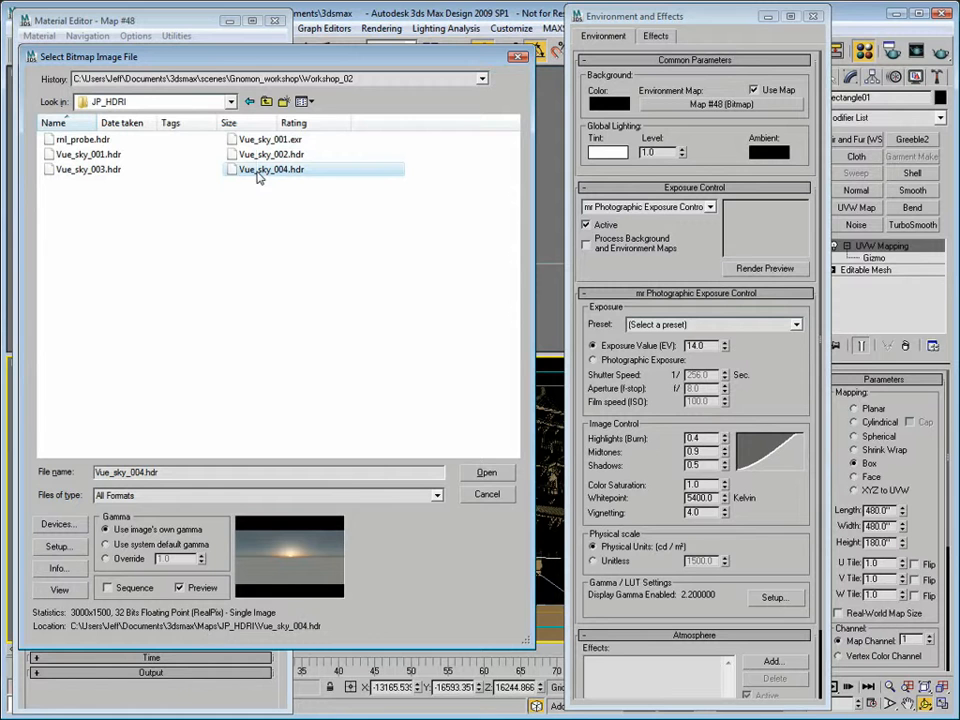
pyautogui.click(486, 472)
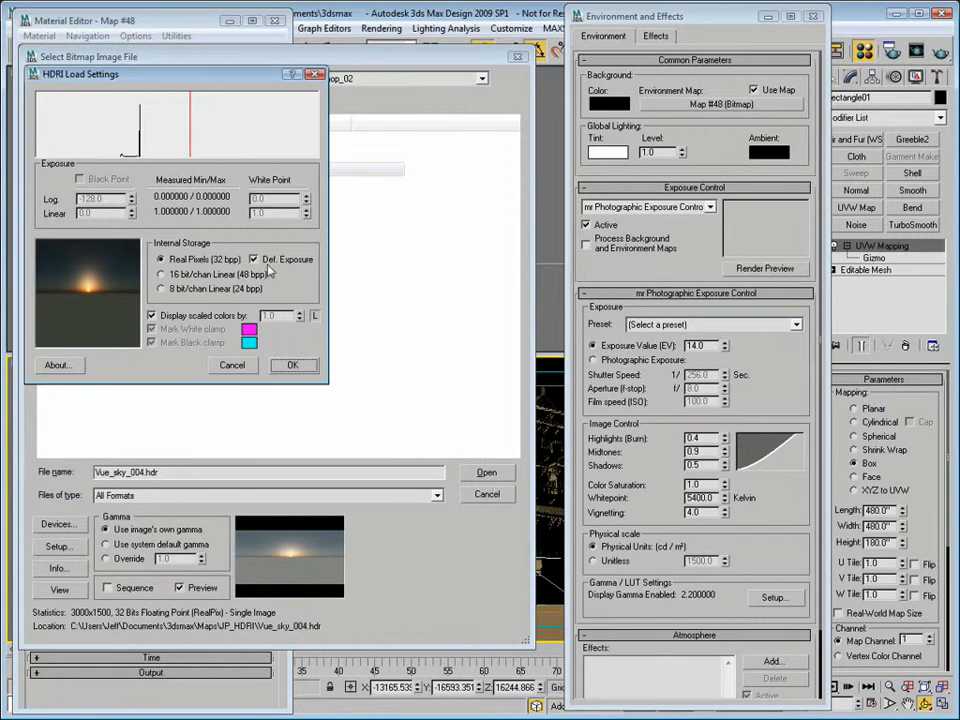
pyautogui.click(290, 366)
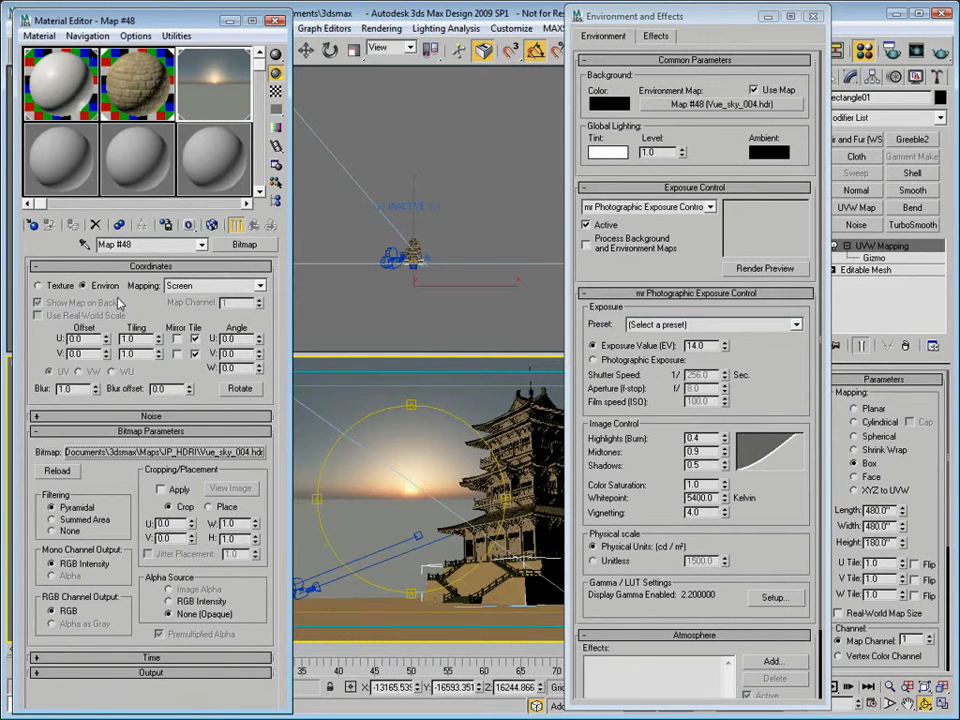
# - Set the sky map's environment mapping to Spherical Environment and close the material and environment settings
pyautogui.click(256, 286)
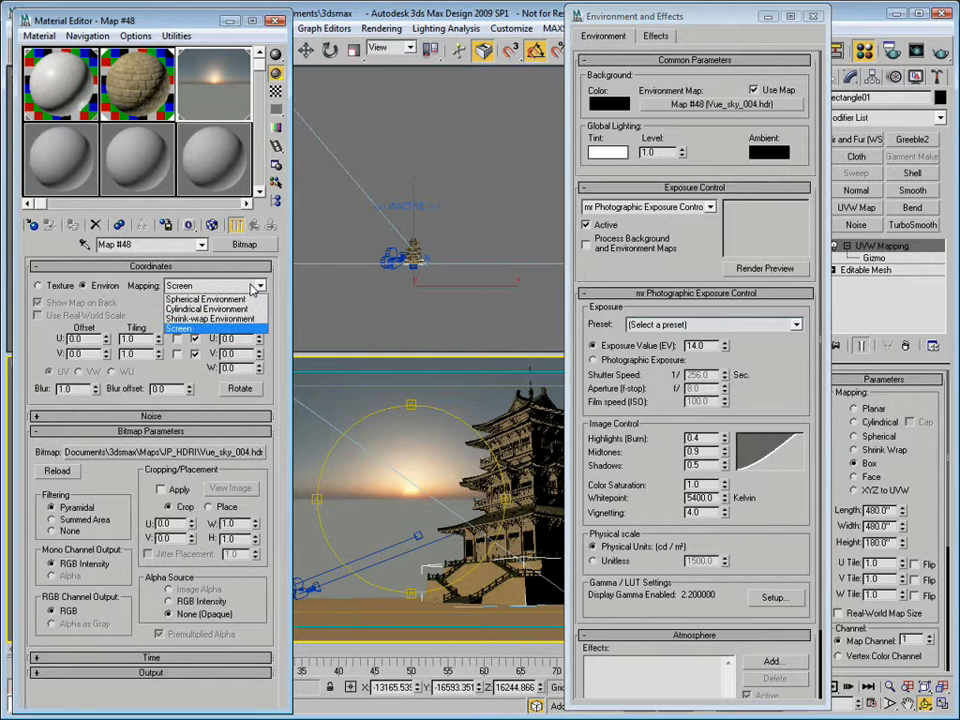
pyautogui.click(239, 300)
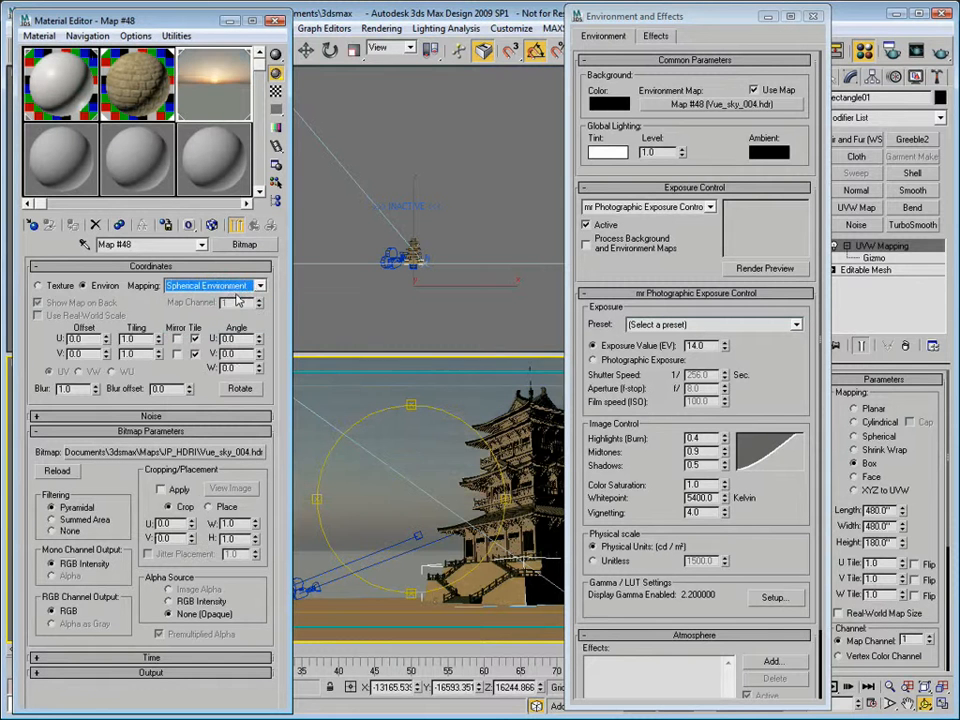
pyautogui.click(275, 20)
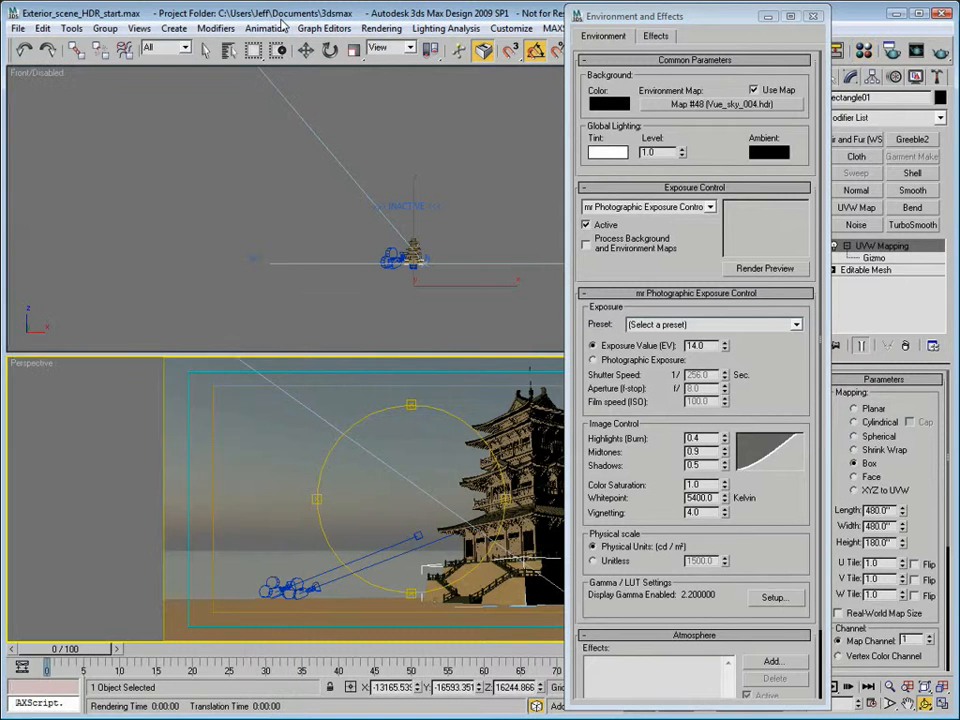
pyautogui.click(815, 17)
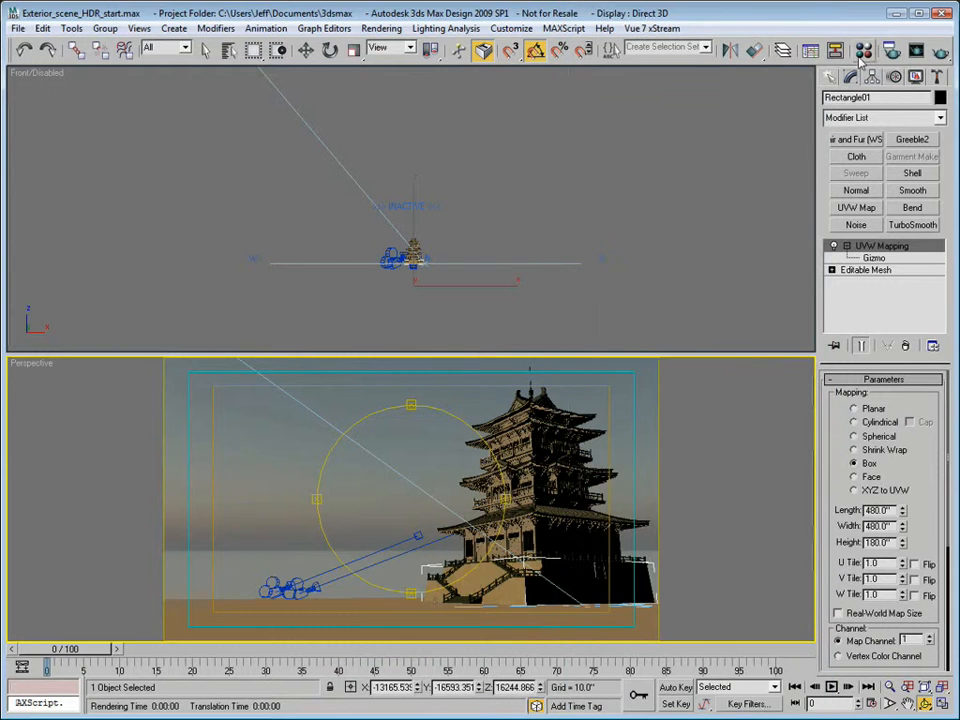
# - Shift the HDR sky map horizontally to a U offset of 0.81, keeping the Perspective view in sight
pyautogui.click(864, 51)
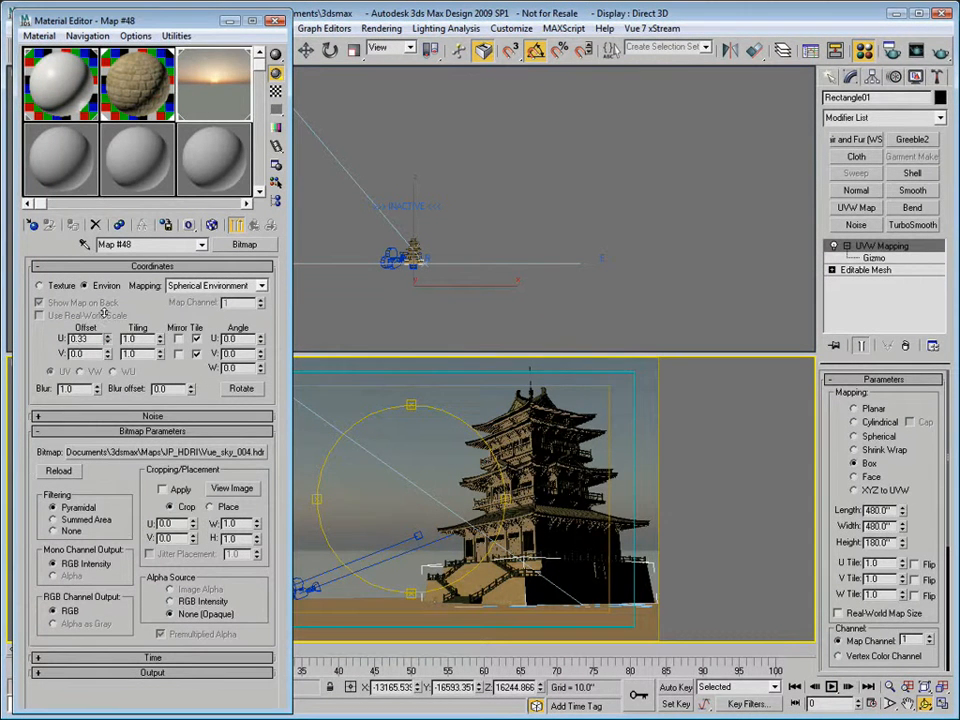
pyautogui.moveTo(108, 344); pyautogui.dragTo(105, 316)
pyautogui.moveTo(110, 20); pyautogui.dragTo(730, 25)
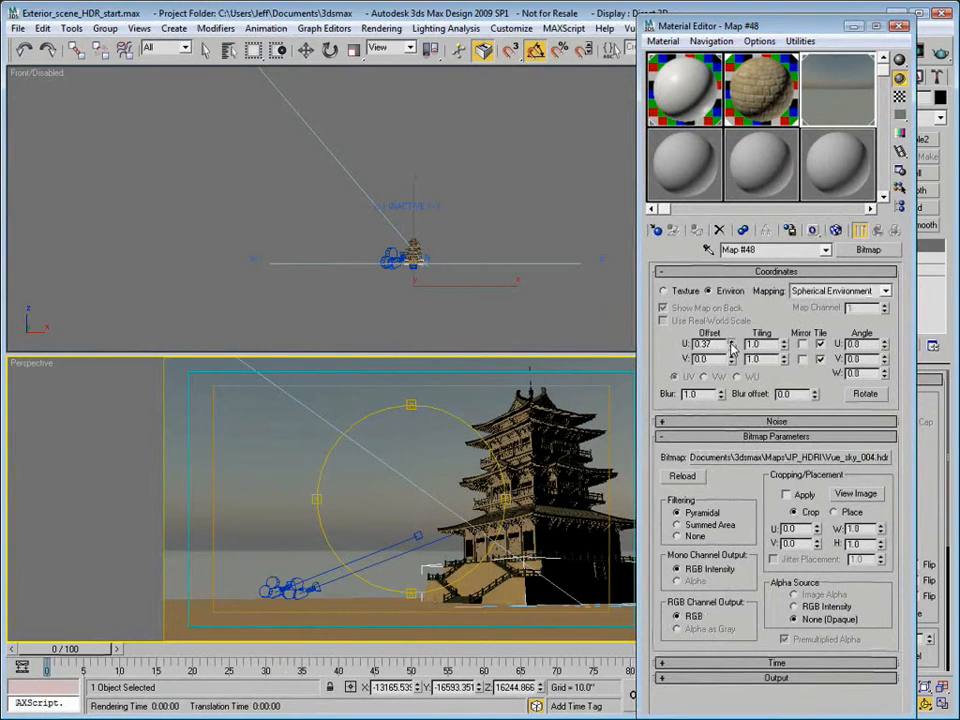
pyautogui.moveTo(731, 347); pyautogui.dragTo(735, 310)
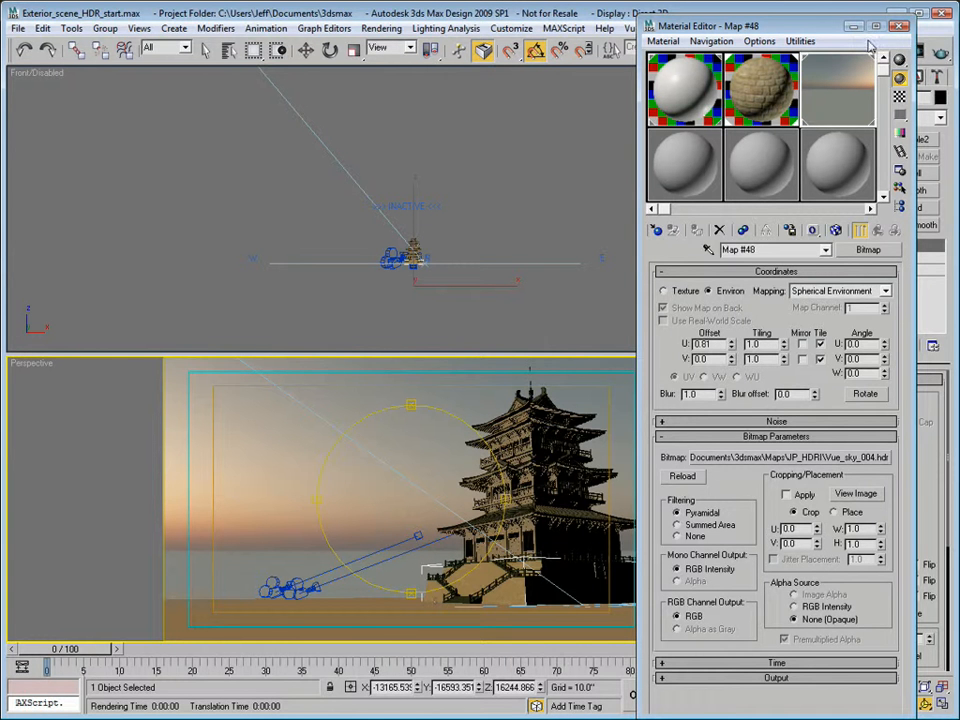
# - Lower the HDR sky map's horizon behind the pagoda by setting its V offset to -0.06, and close the material settings
pyautogui.click(899, 27)
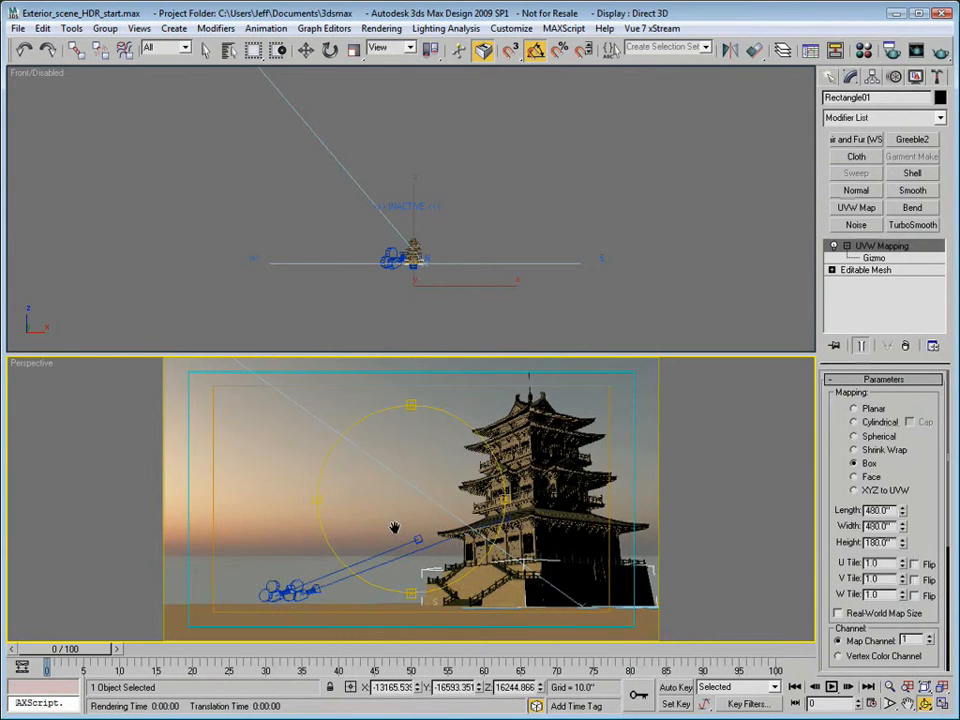
pyautogui.press('m')
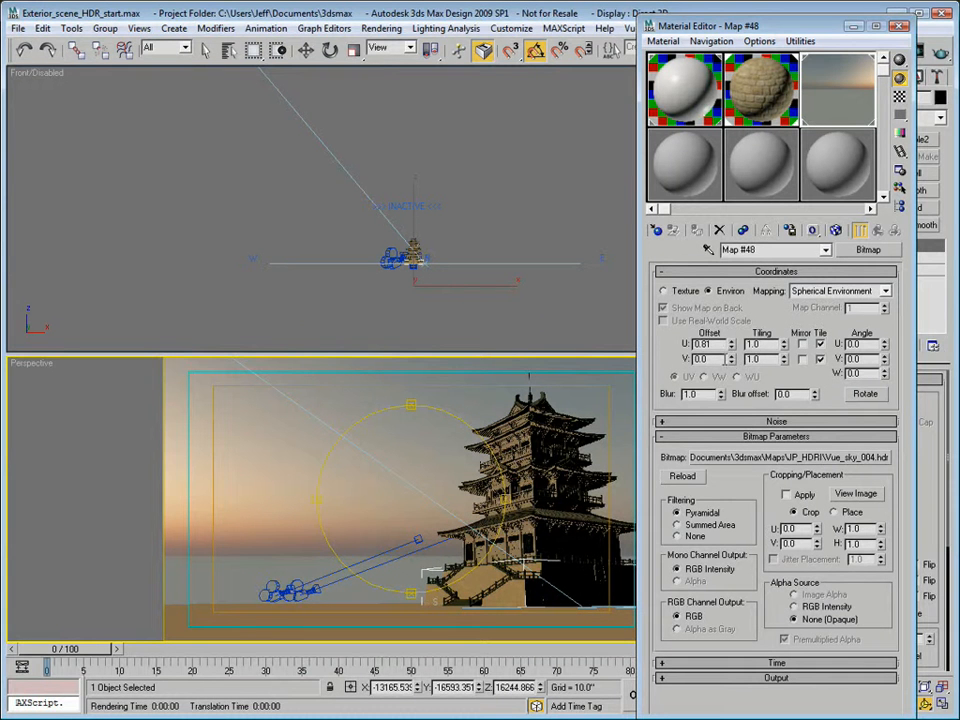
pyautogui.moveTo(731, 360); pyautogui.dragTo(728, 372)
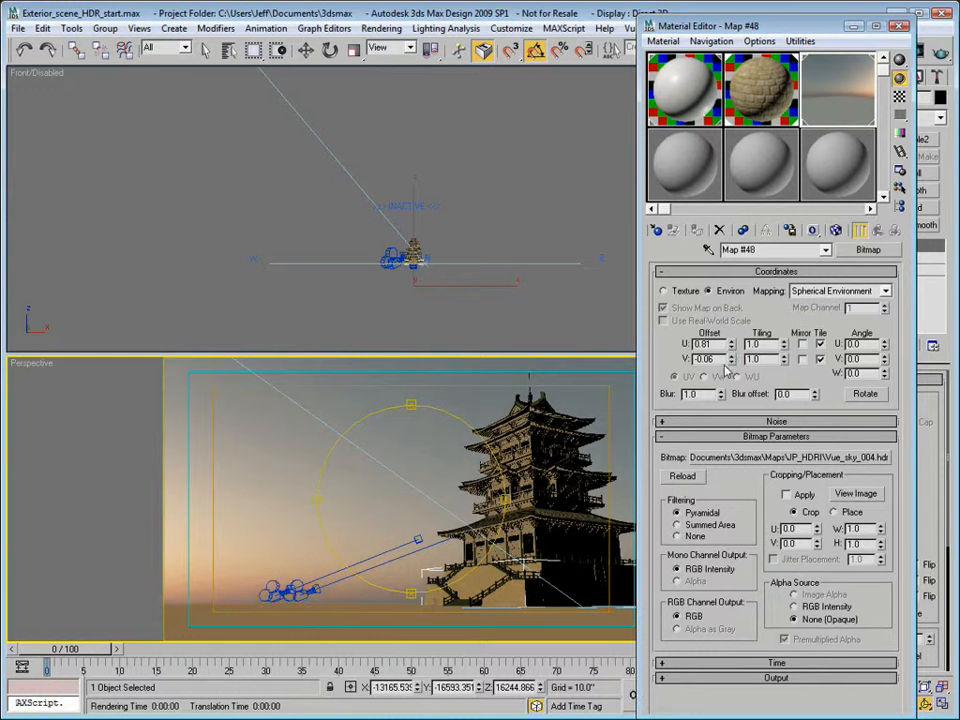
pyautogui.click(898, 27)
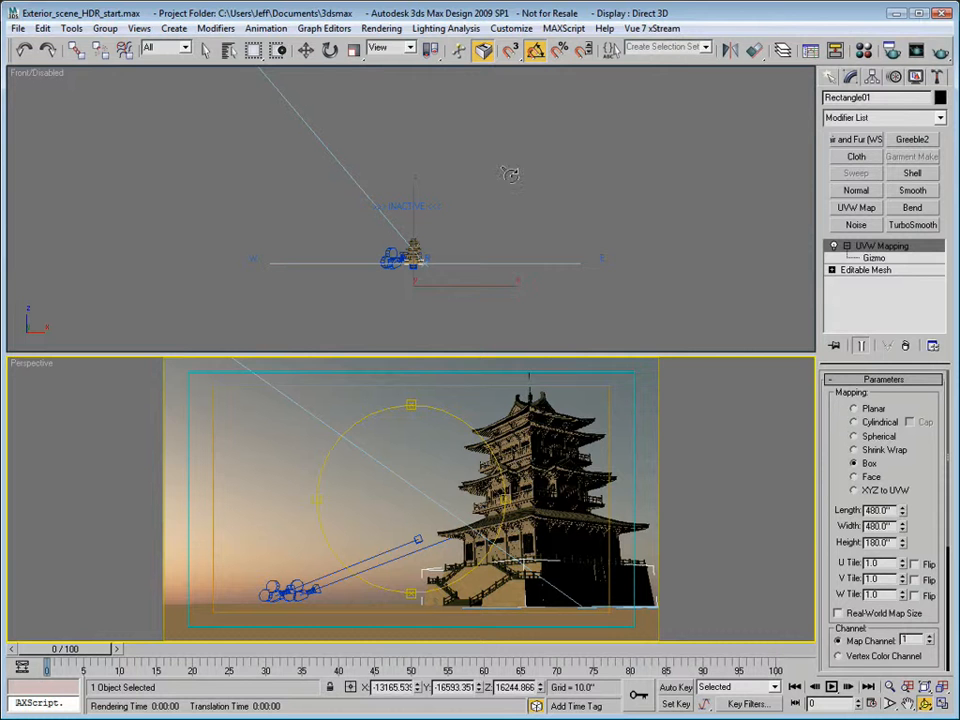
# - Delete the two existing cameras, Camera02 and Camera01, in the Top view
pyautogui.click(305, 56)
pyautogui.rightClick(196, 208)
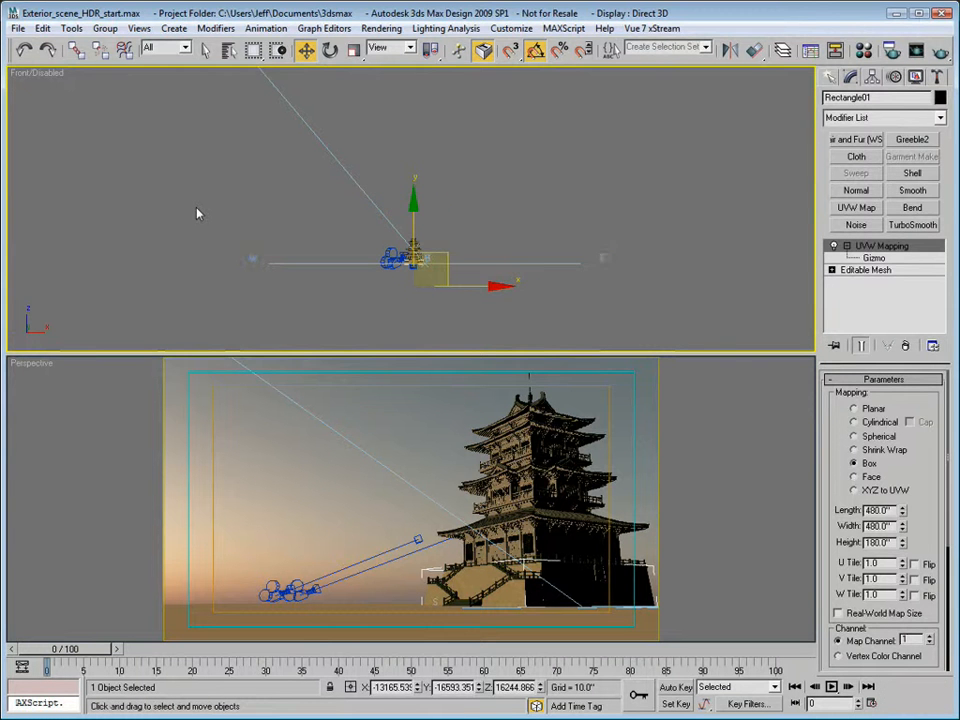
pyautogui.press('t')
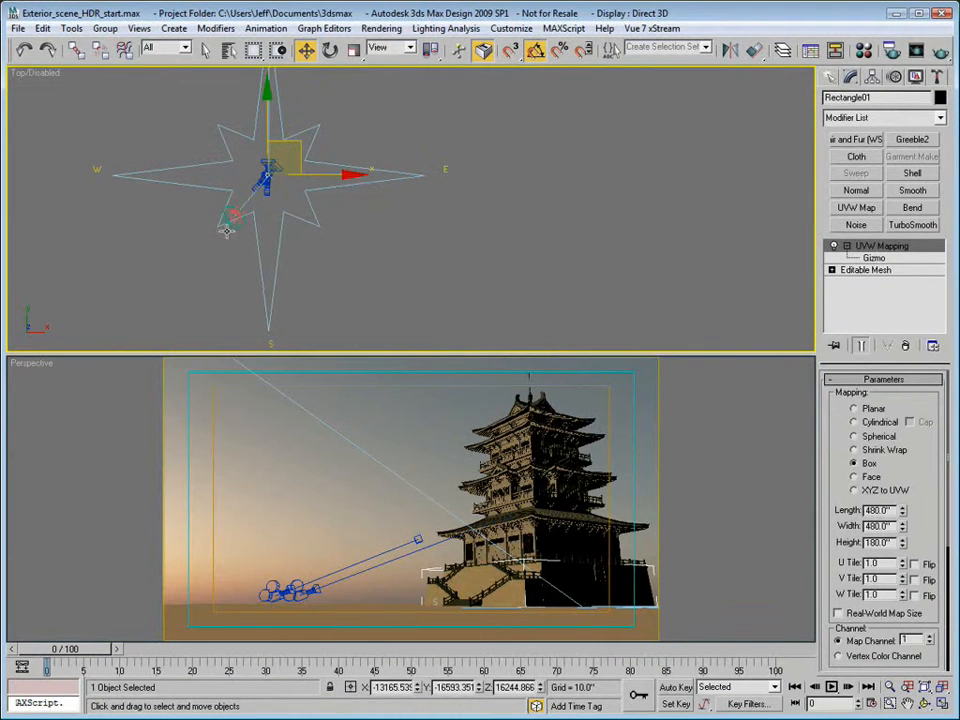
pyautogui.moveTo(227, 229); pyautogui.dragTo(397, 174)
pyautogui.click(521, 268)
pyautogui.moveTo(462, 220); pyautogui.dragTo(465, 257, button='middle')
pyautogui.scroll(5, 344, 224)
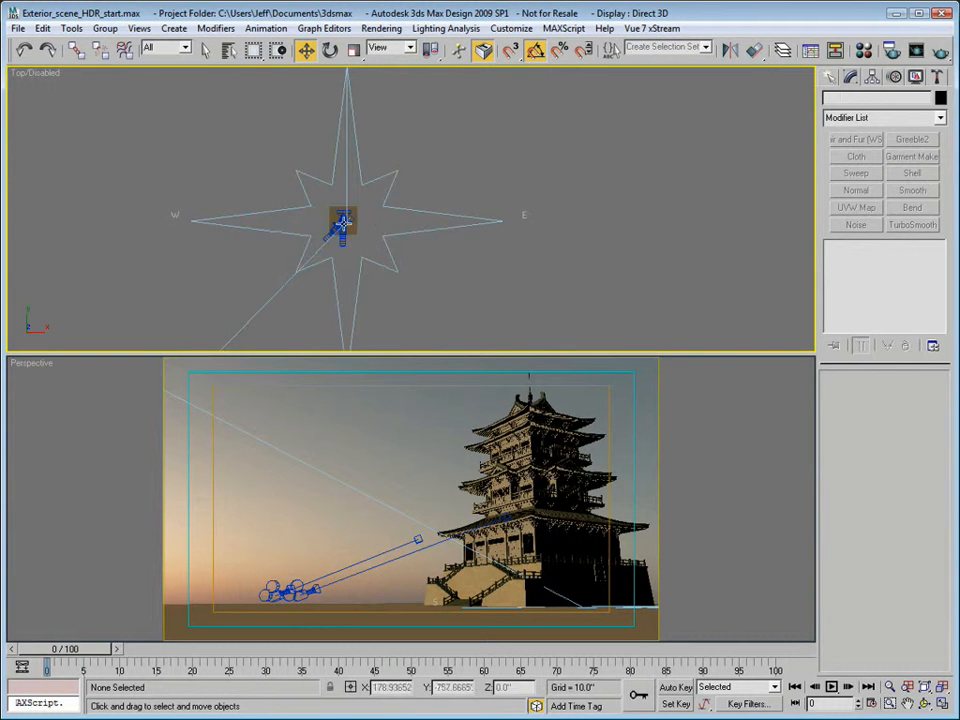
pyautogui.scroll(8, 338, 234)
pyautogui.click(366, 191)
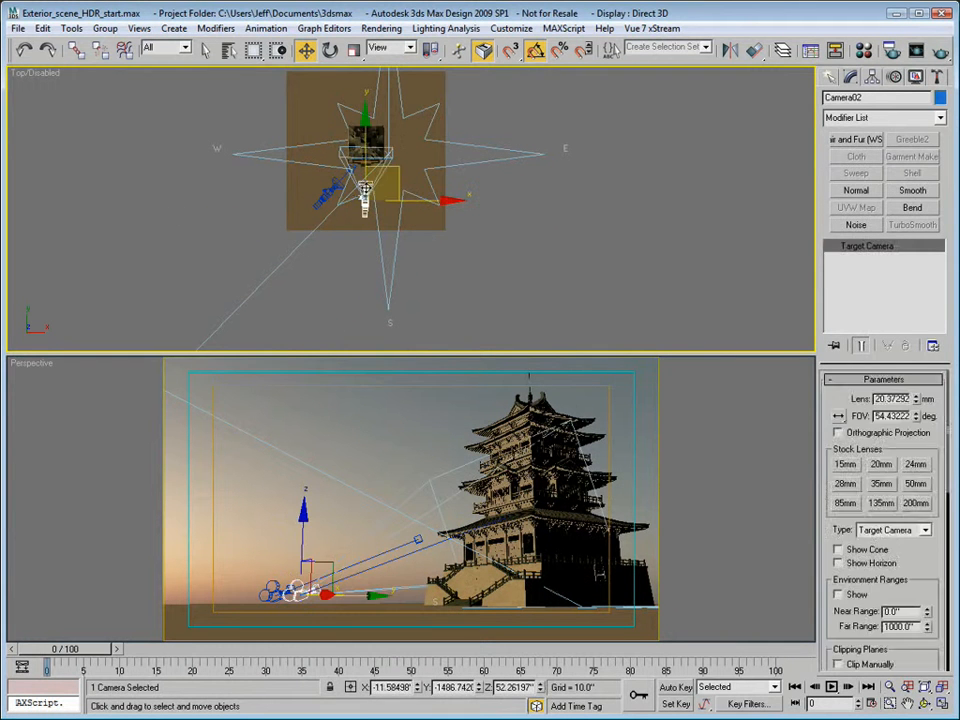
pyautogui.press('Delete')
pyautogui.click(328, 193)
pyautogui.press('Delete')
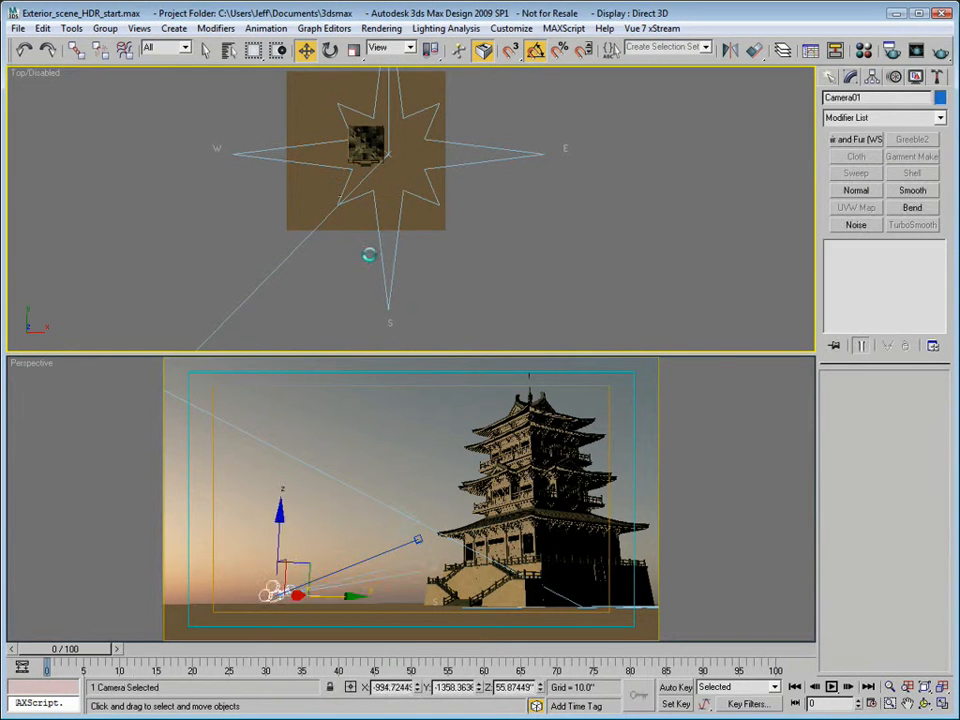
# - Create a new camera from the current Perspective view of the pagoda, then clear the selection
pyautogui.click(40, 365)
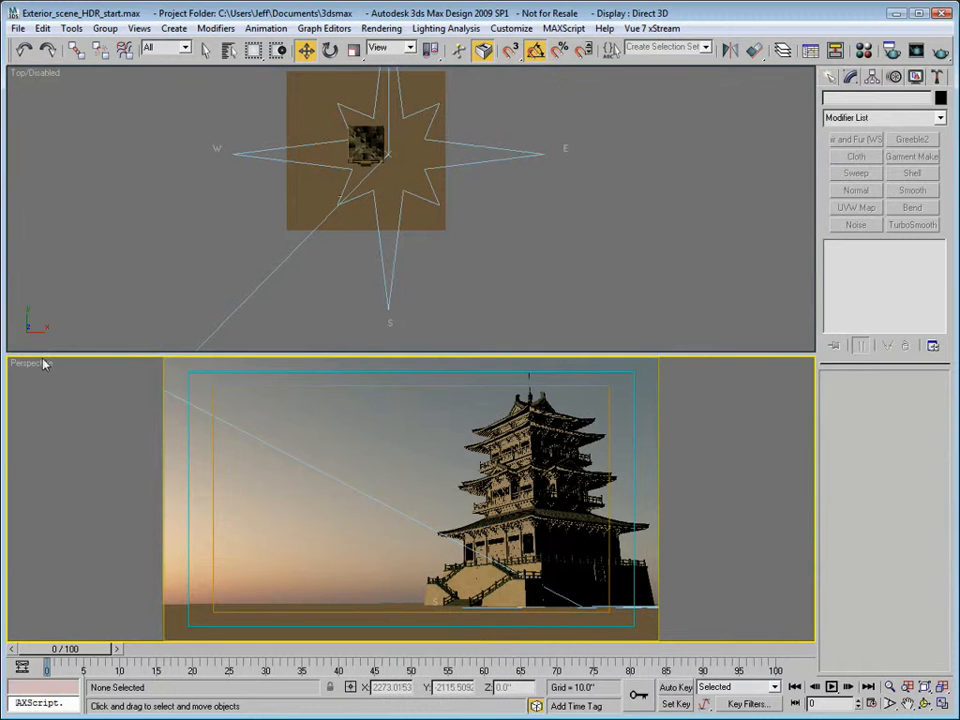
pyautogui.hotkey('ctrl', 'c')
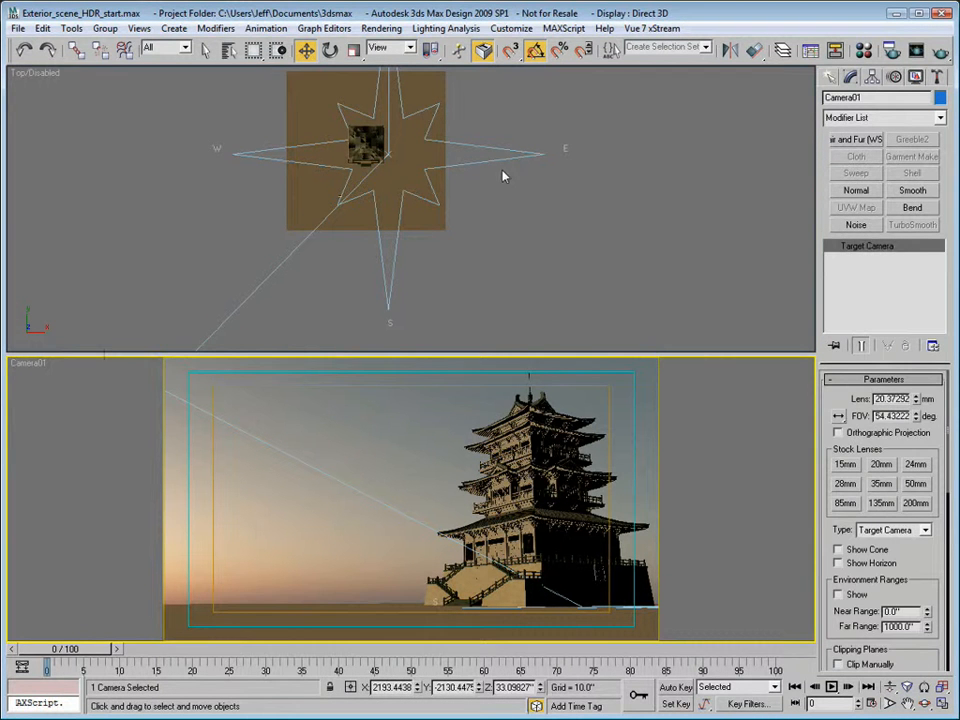
pyautogui.click(504, 204)
pyautogui.moveTo(529, 238); pyautogui.dragTo(530, 257, button='middle')
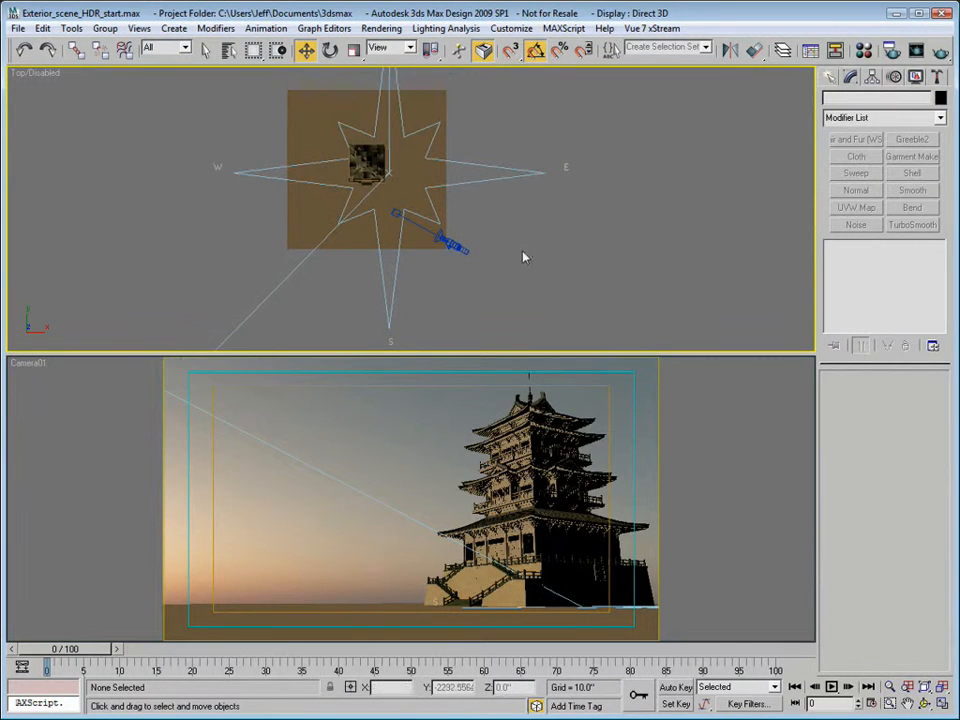
# - Move the Daylight01 sun farther west and lower it toward the horizon, to about X -28143, Y -13250, Z 7046
pyautogui.scroll(-10, 452, 244)
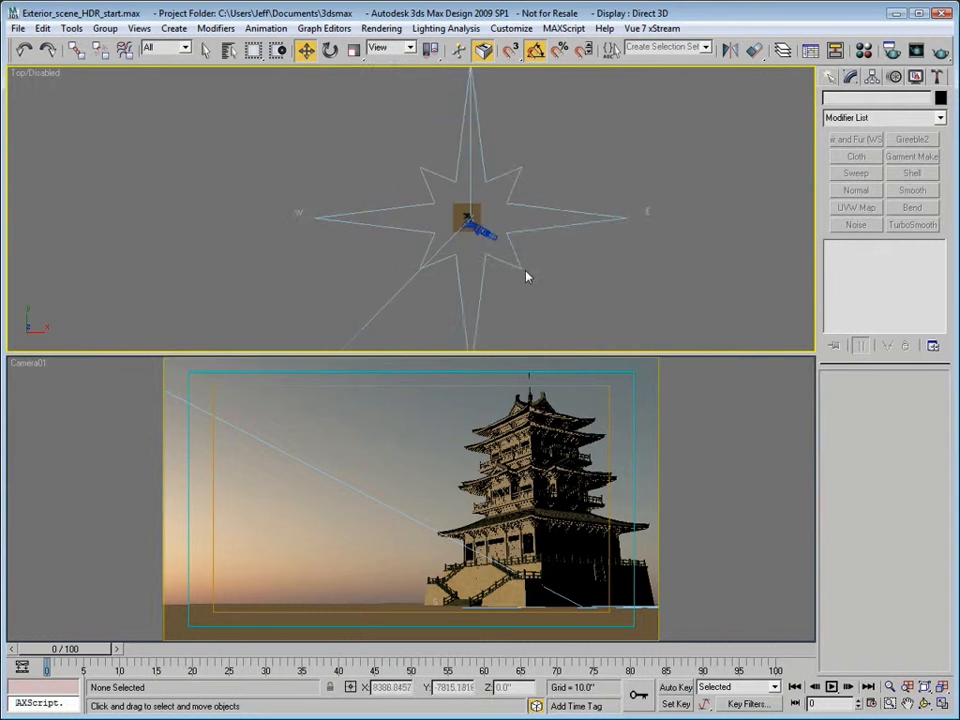
pyautogui.click(433, 208)
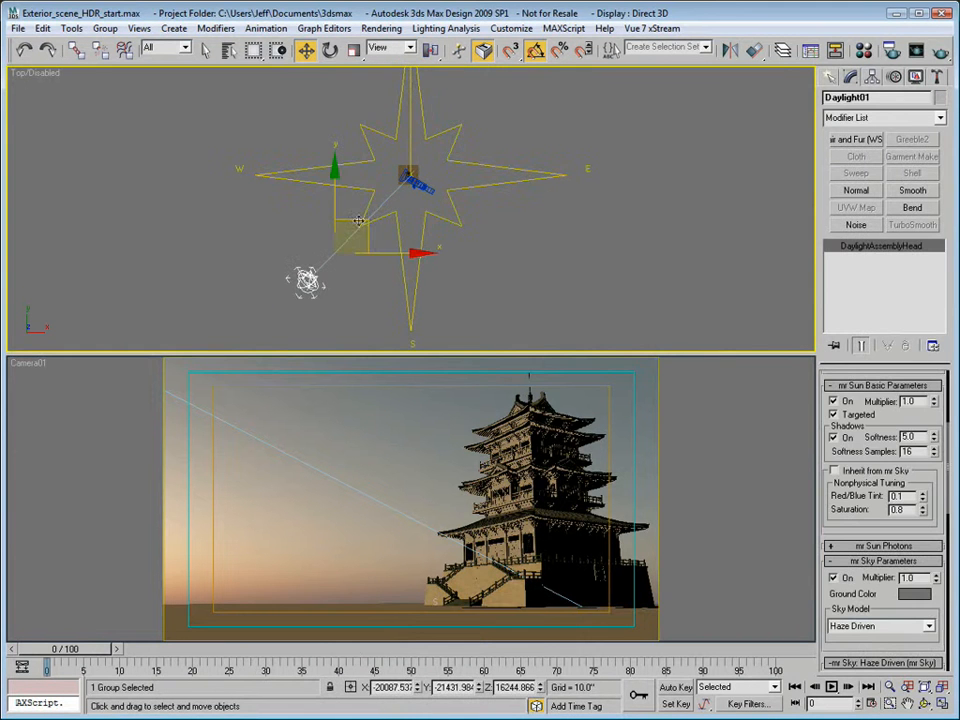
pyautogui.moveTo(358, 199)
pyautogui.mouseDown()
pyautogui.moveTo(349, 154)
pyautogui.moveTo(354, 186)
pyautogui.moveTo(344, 193)
pyautogui.mouseUp()
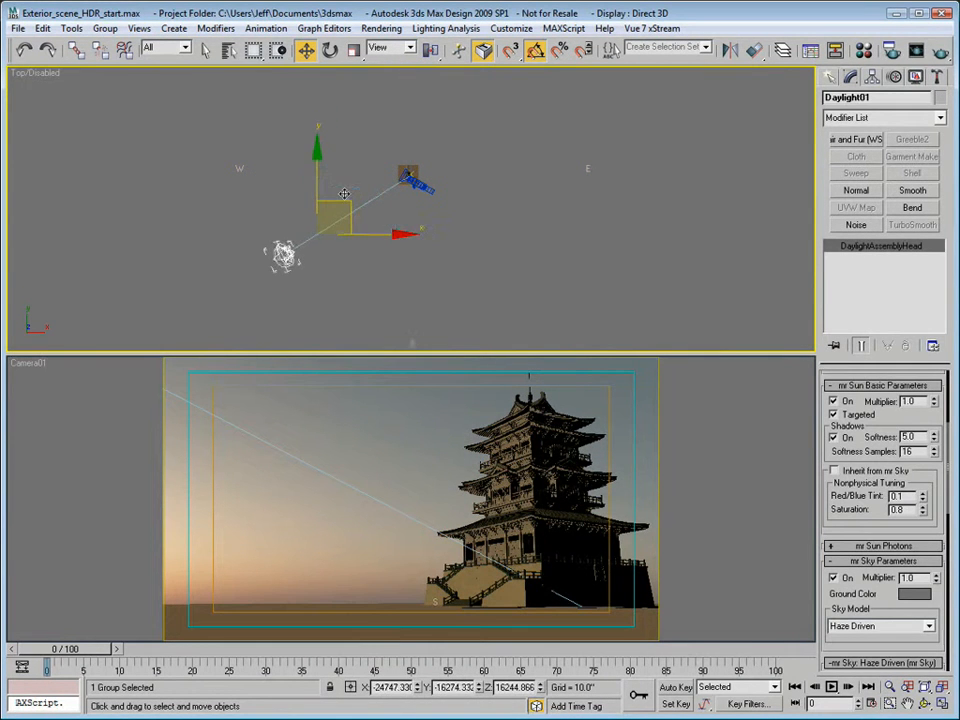
pyautogui.moveTo(386, 197); pyautogui.dragTo(393, 233, button='middle')
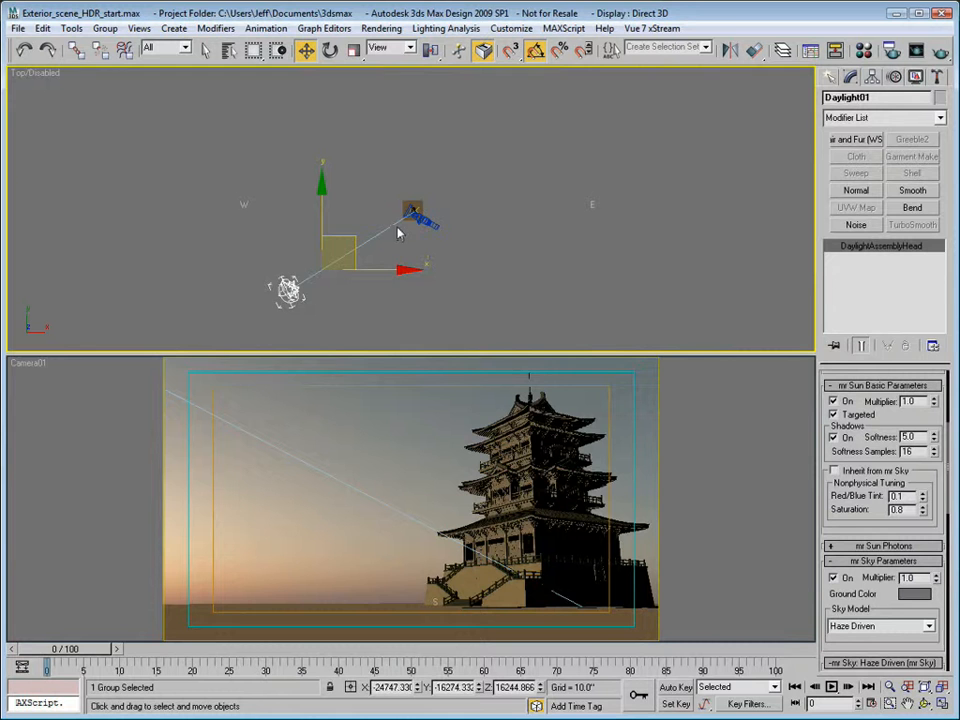
pyautogui.press('f')
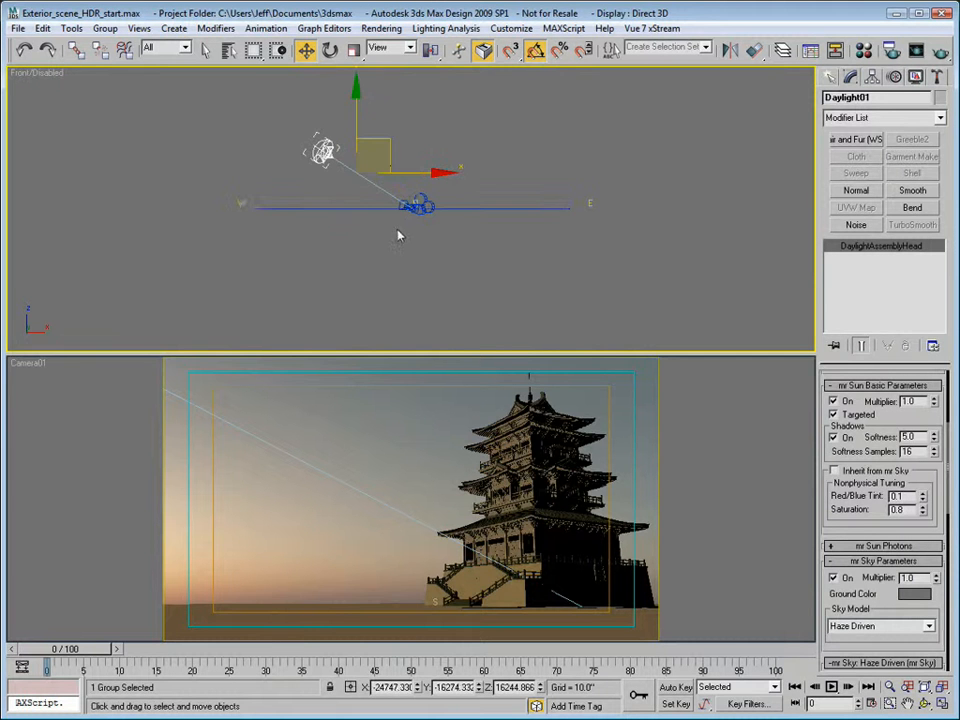
pyautogui.moveTo(364, 111); pyautogui.dragTo(352, 135)
pyautogui.press('t')
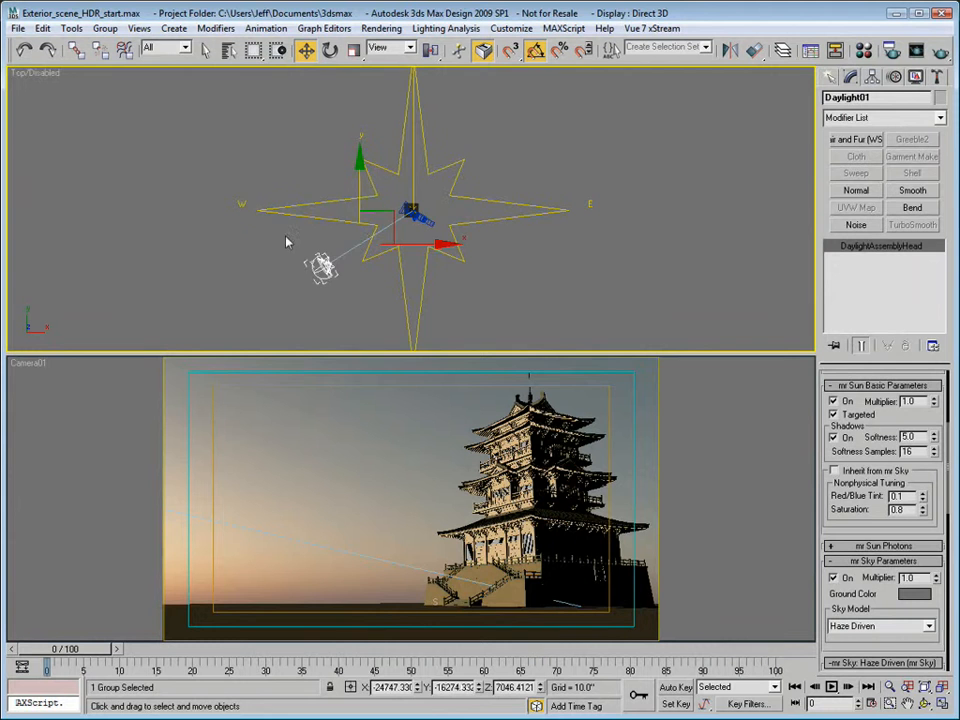
pyautogui.moveTo(387, 228)
pyautogui.mouseDown()
pyautogui.moveTo(379, 166)
pyautogui.moveTo(383, 208)
pyautogui.mouseUp()
# - Examine the daylight's mr Sun and mr Sky parameters and the HDR sky map's settings
pyautogui.scroll(-2, 918, 402)
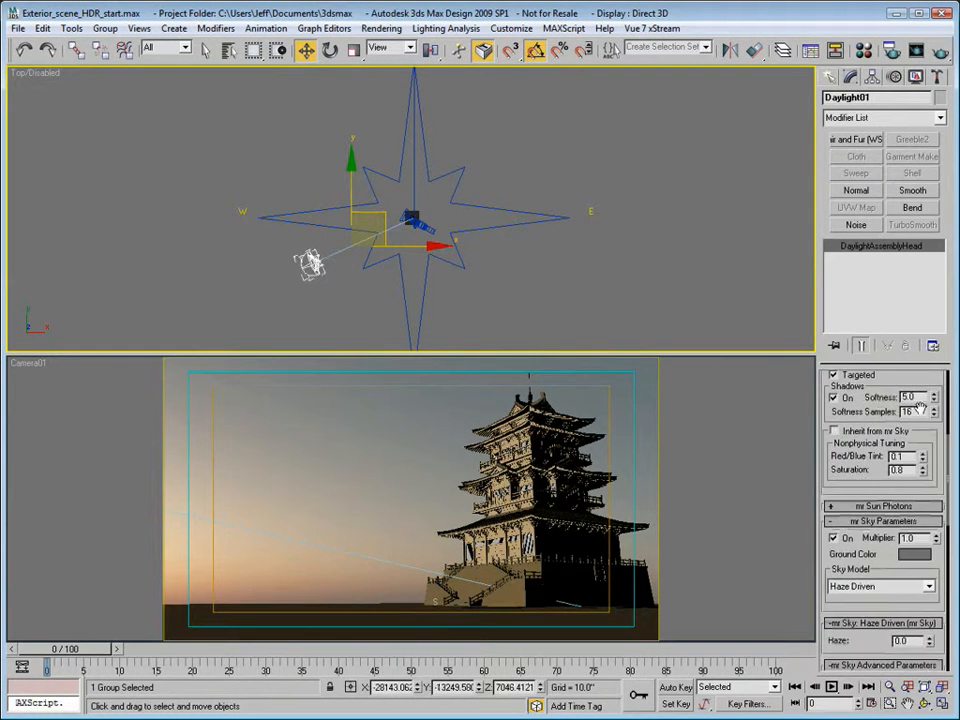
pyautogui.scroll(-1, 918, 402)
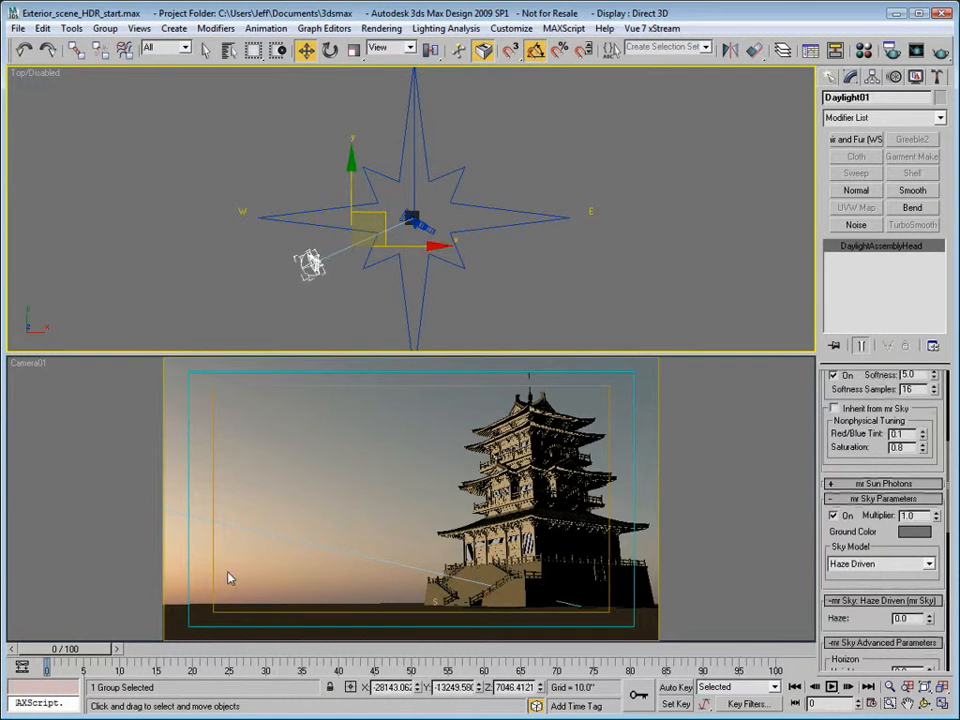
pyautogui.press('m')
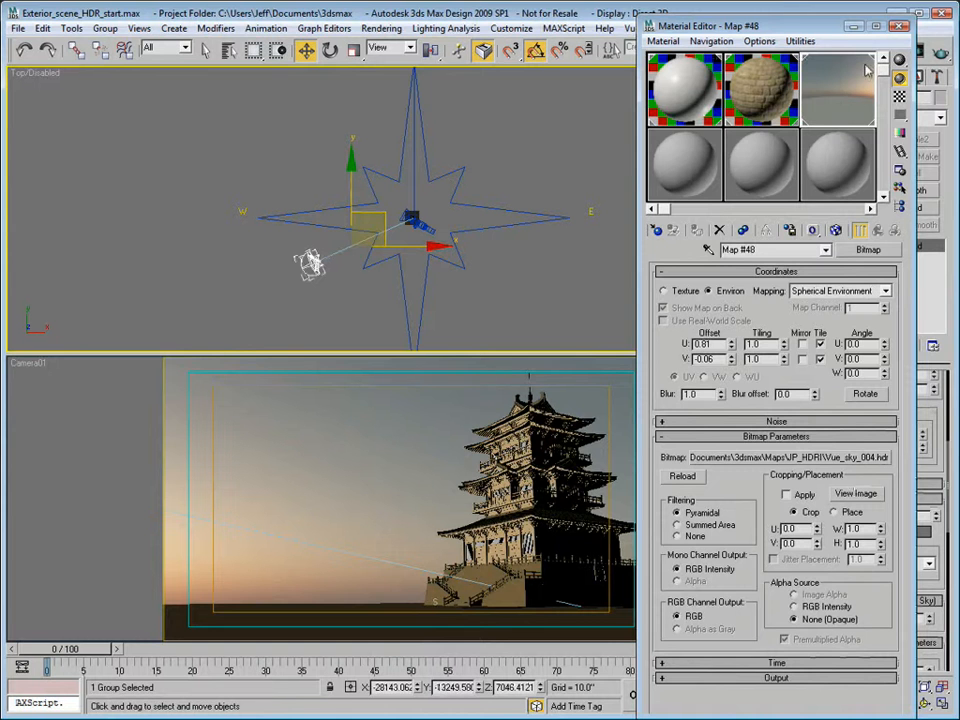
pyautogui.click(899, 27)
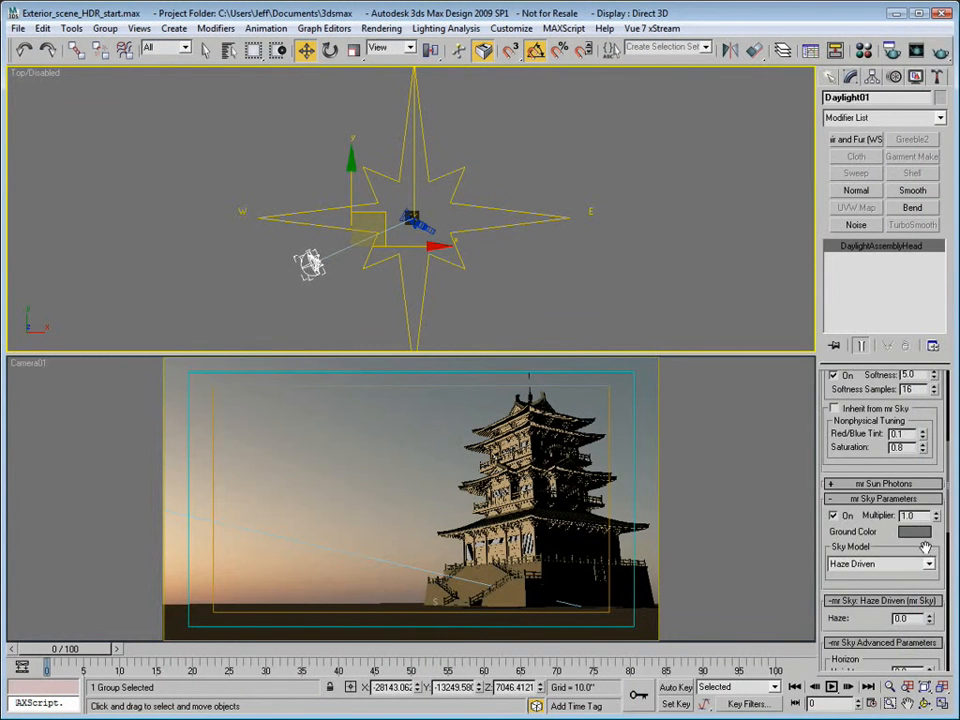
pyautogui.scroll(-6, 900, 573)
pyautogui.scroll(-2, 905, 572)
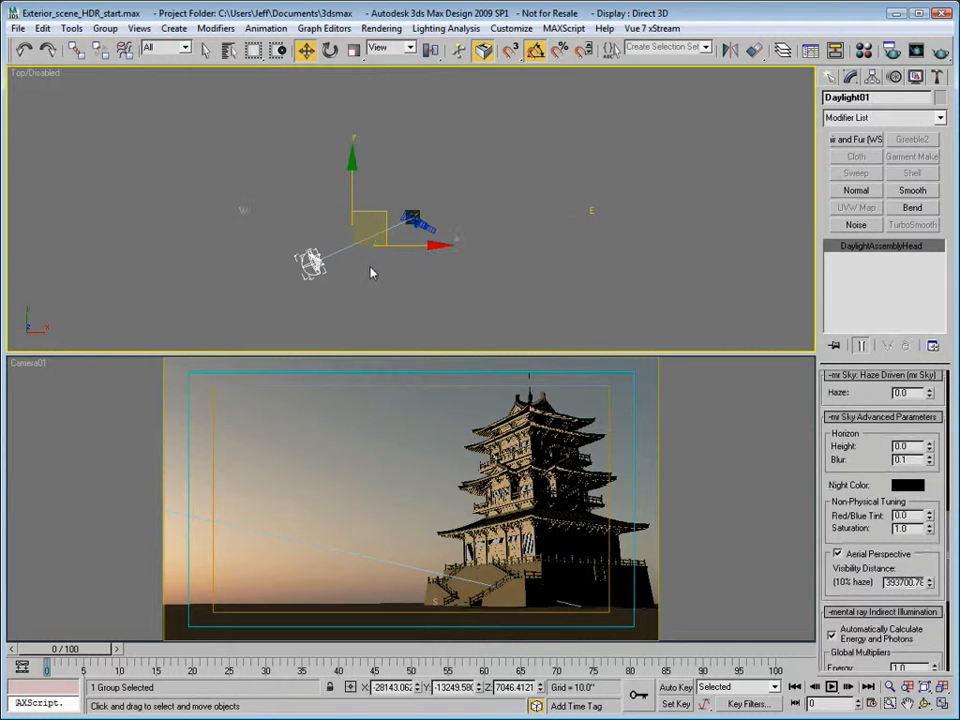
pyautogui.moveTo(370, 272); pyautogui.dragTo(380, 267)
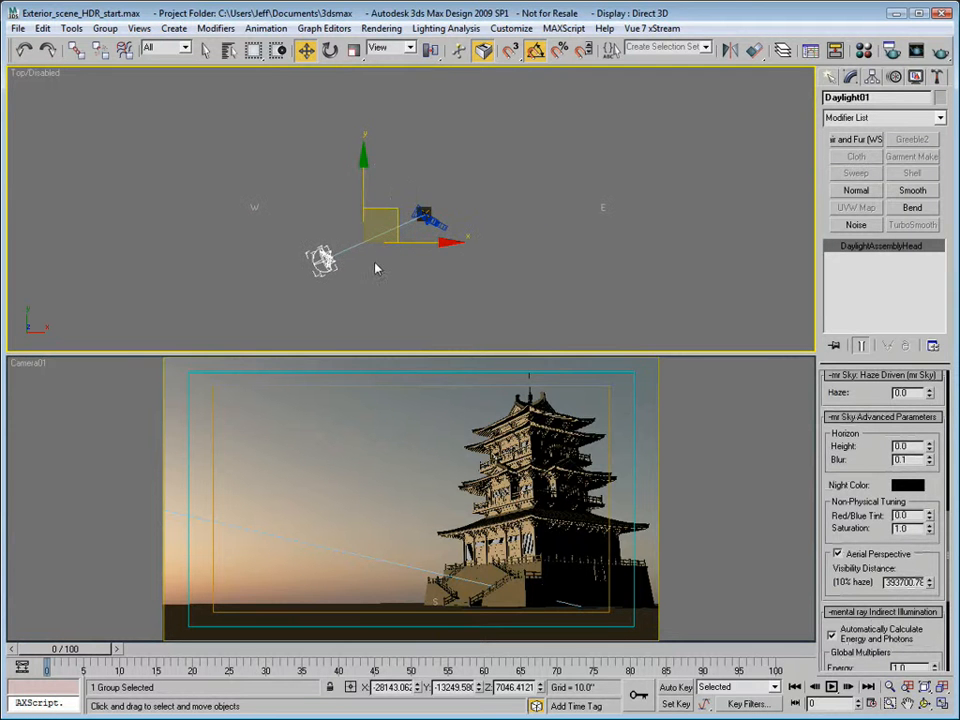
# - Deactivate the daylight's sunlight and change its skylight to the Skylight type, with the sky color taken from the scene environment
pyautogui.scroll(10, 870, 530)
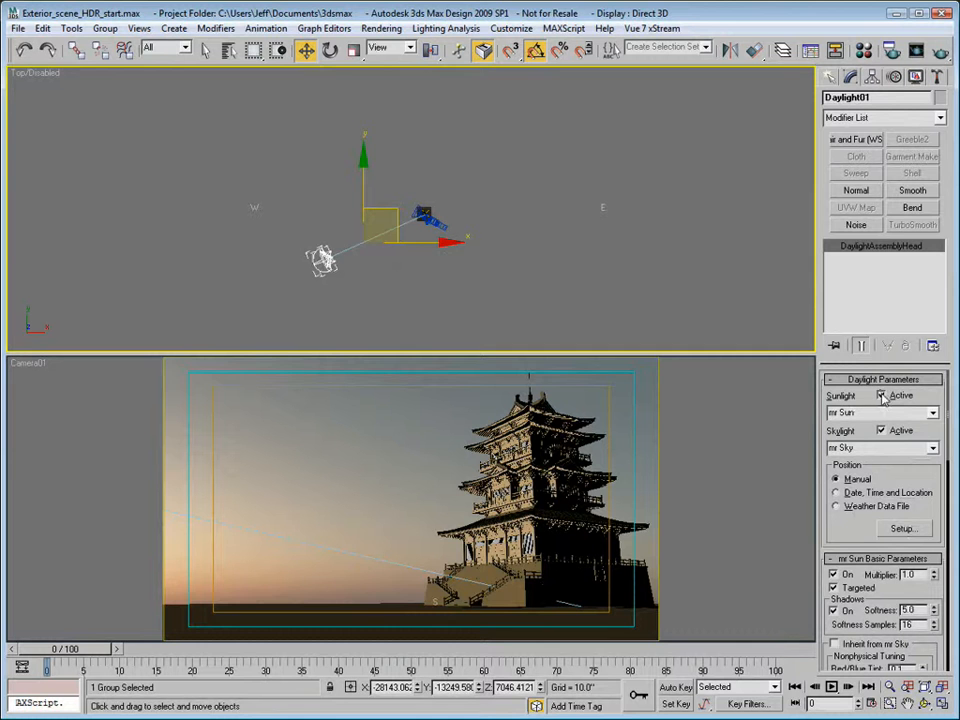
pyautogui.click(881, 396)
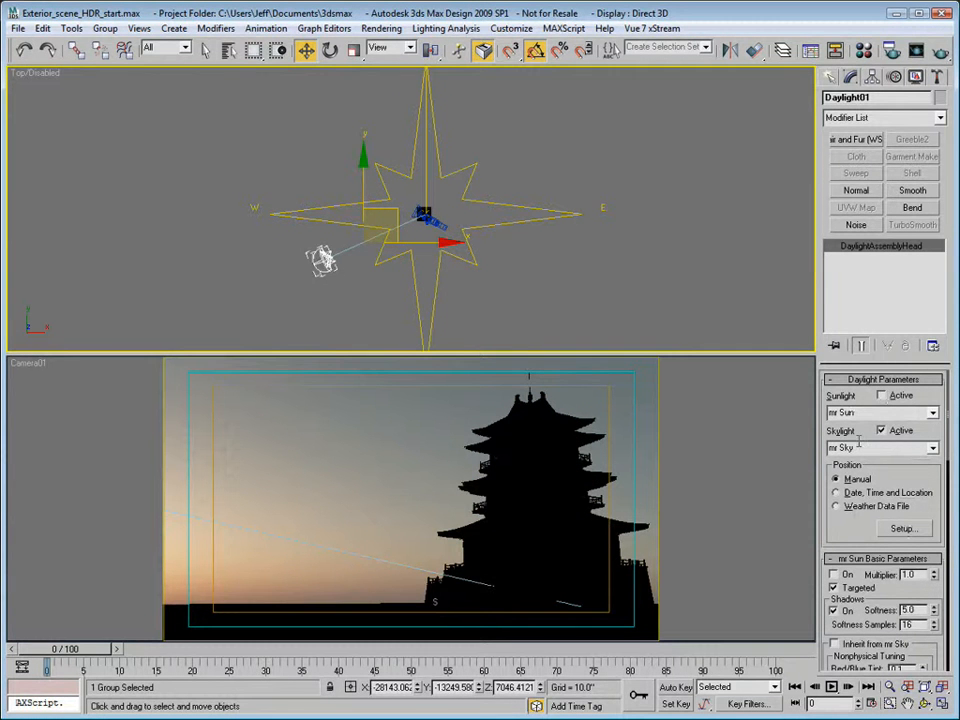
pyautogui.click(932, 448)
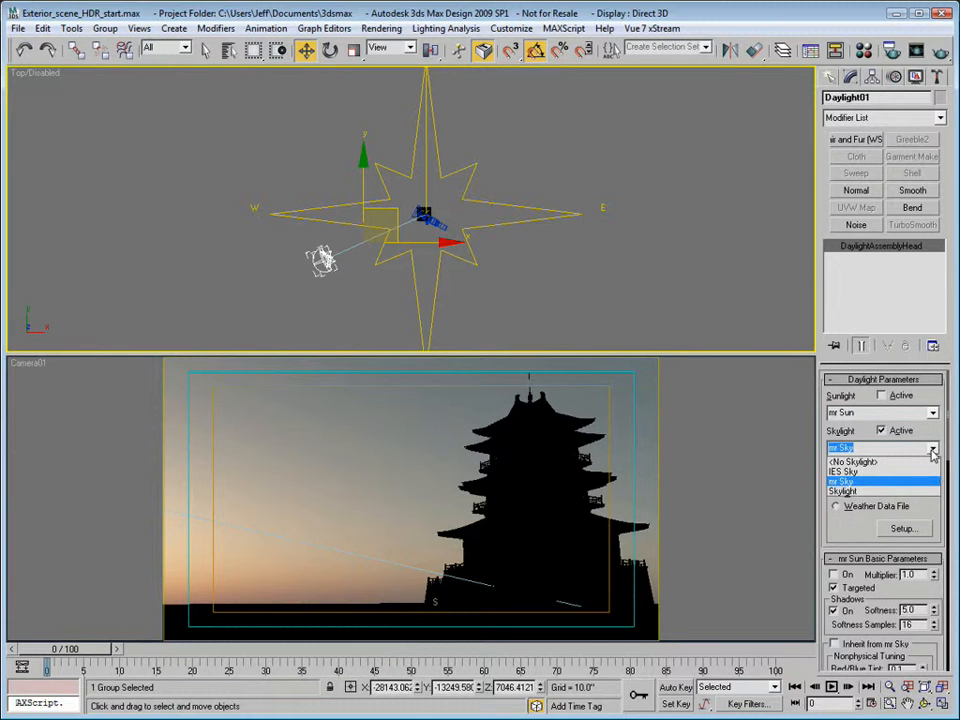
pyautogui.click(856, 490)
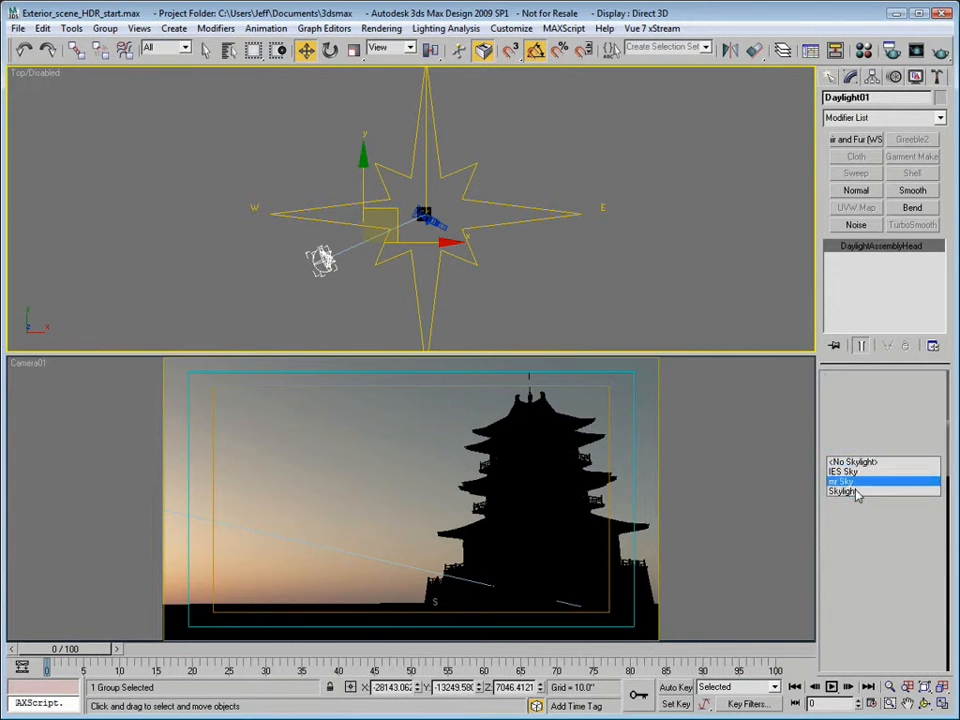
pyautogui.scroll(-10, 880, 500)
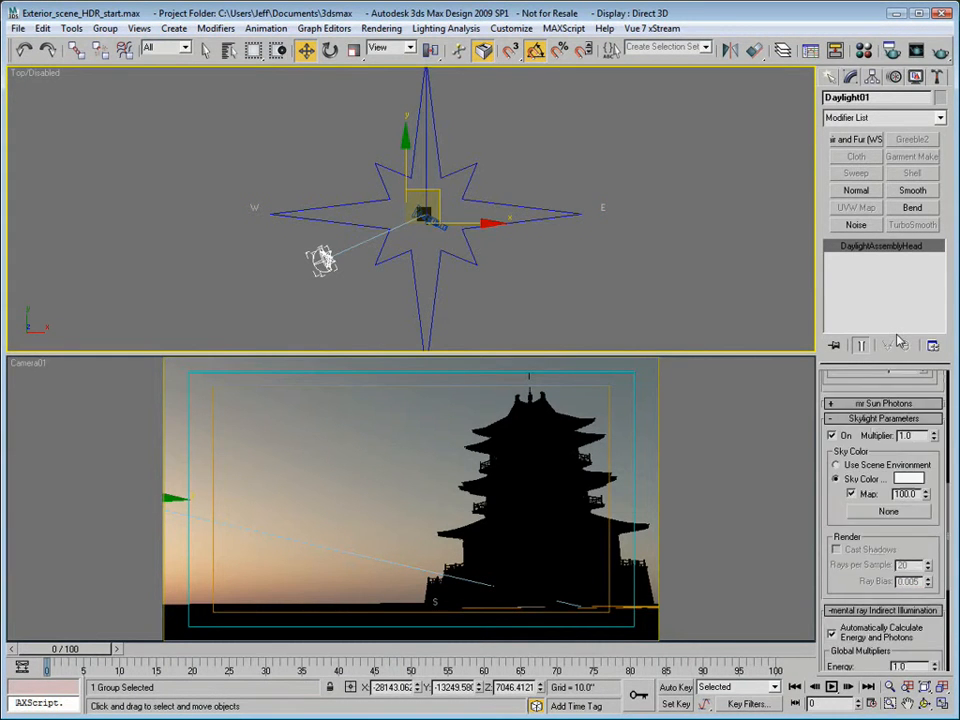
pyautogui.click(837, 466)
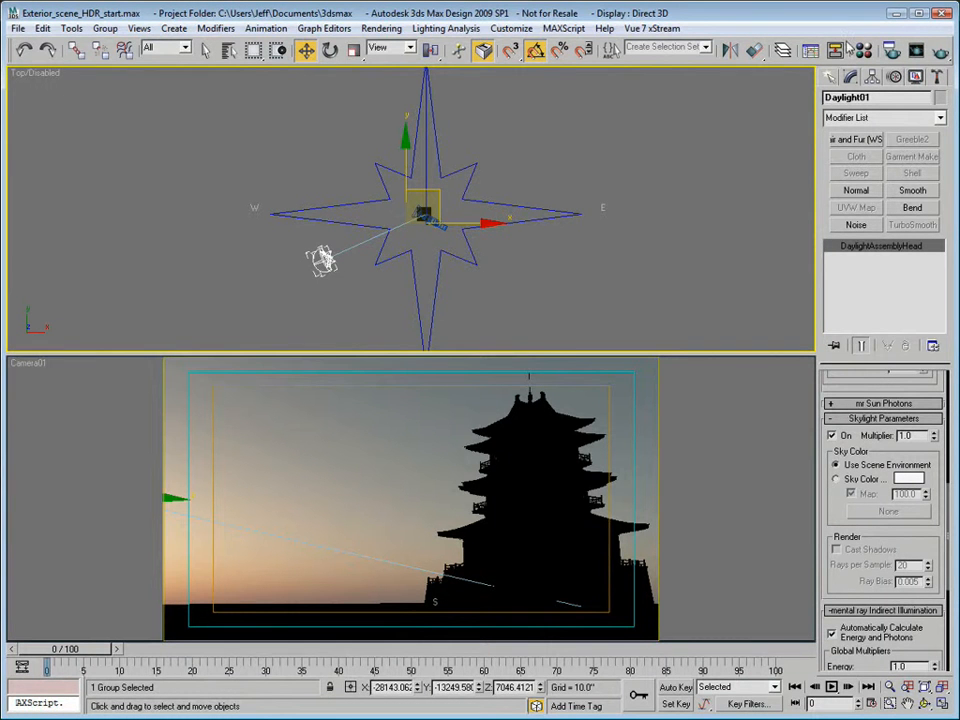
# - Set the Exposure Value (EV) of the mr Photographic Exposure Control to 10
pyautogui.click(388, 29)
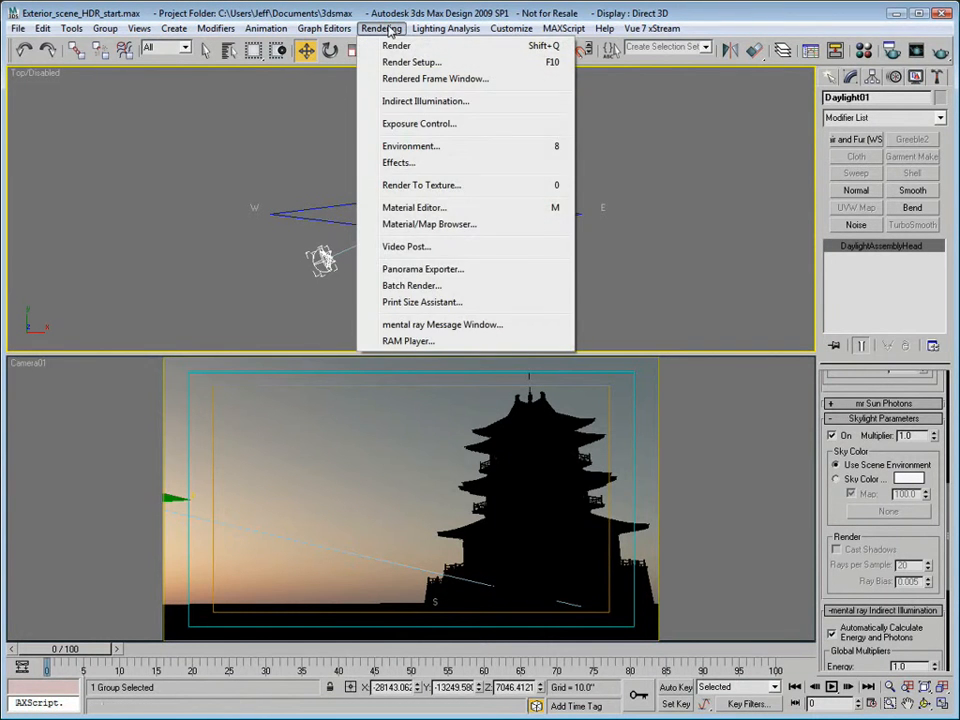
pyautogui.click(420, 123)
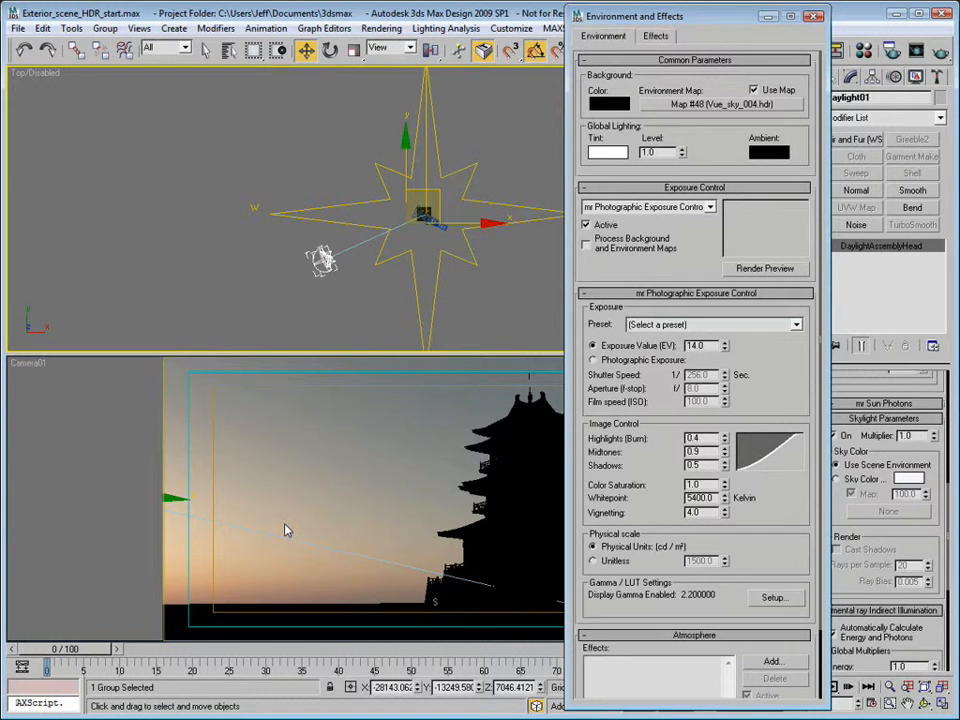
pyautogui.doubleClick(695, 345)
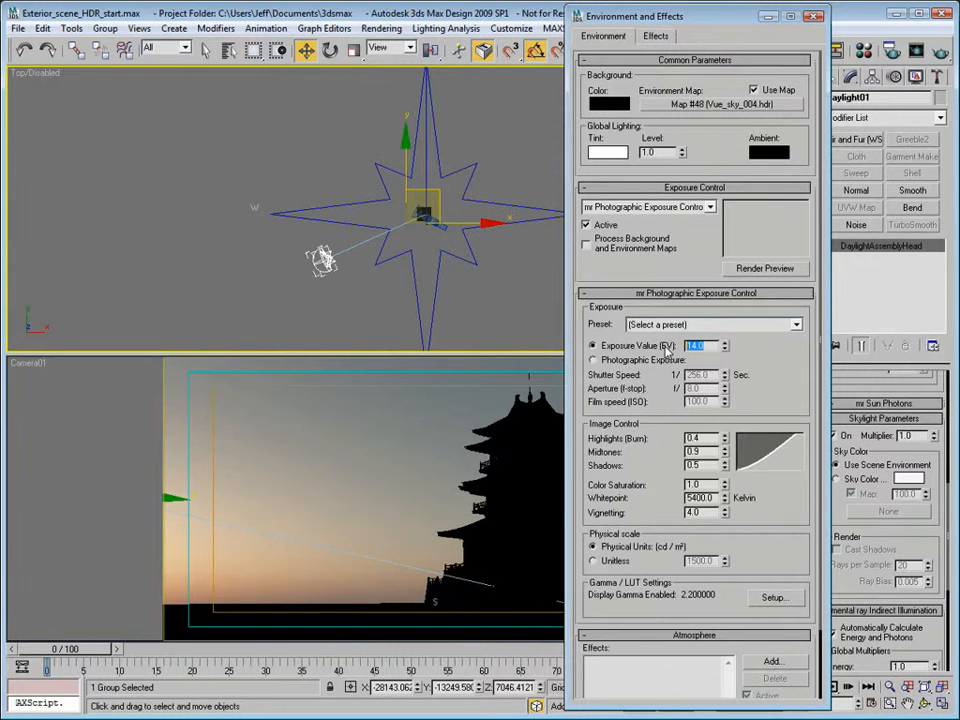
pyautogui.write('10')
pyautogui.press('Return')
# - Set the exposure control's physical scale to Unitless with a value of 20000 and close the environment settings
pyautogui.click(593, 561)
pyautogui.doubleClick(705, 561)
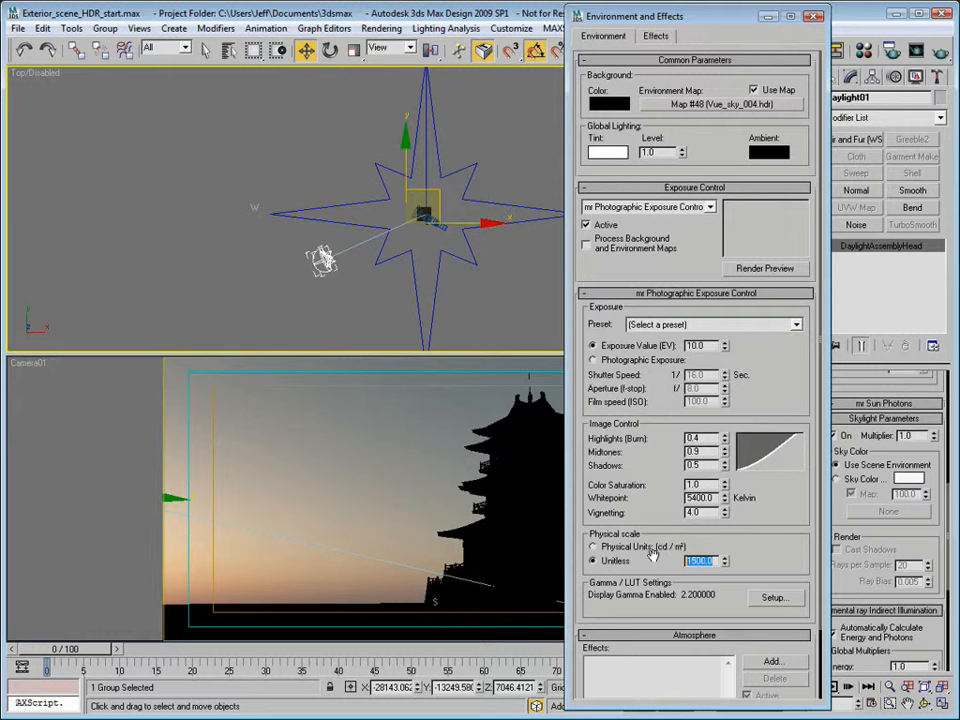
pyautogui.write('20000')
pyautogui.press('Tab')
pyautogui.click(815, 17)
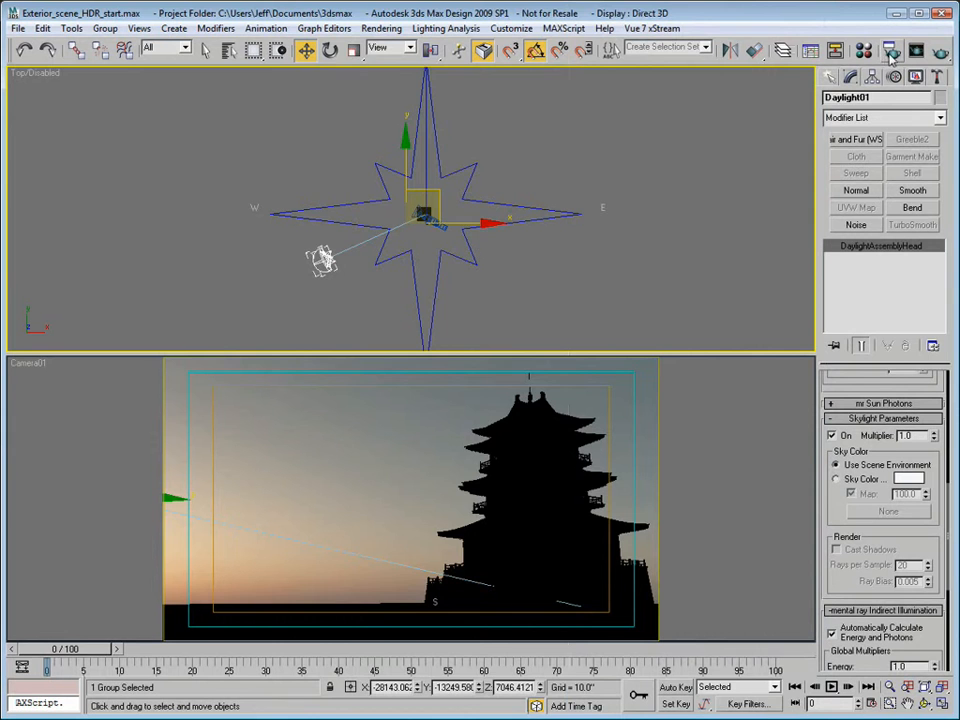
# - Set the Final Gather precision preset to Low, then unfreeze the final gather map and delete its existing file
pyautogui.press('F10')
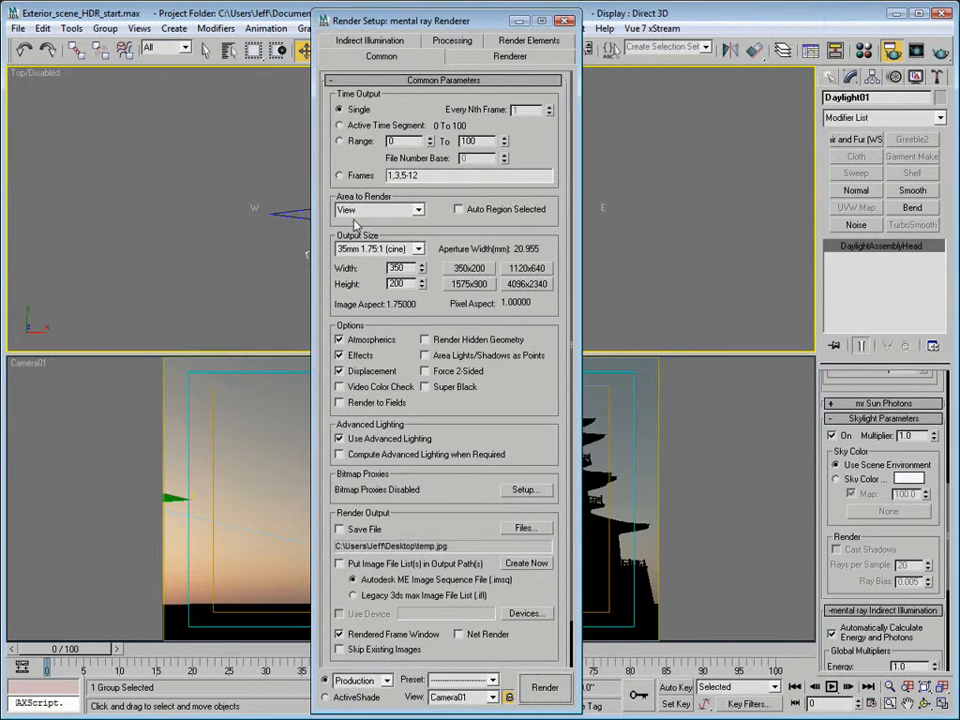
pyautogui.click(377, 41)
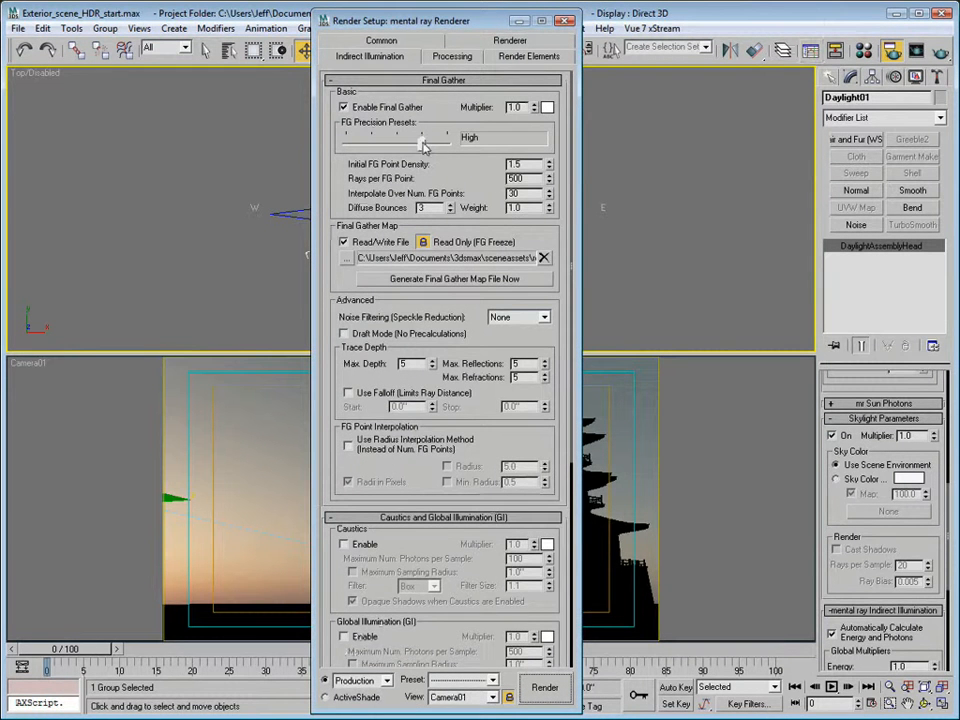
pyautogui.moveTo(420, 143); pyautogui.dragTo(370, 146)
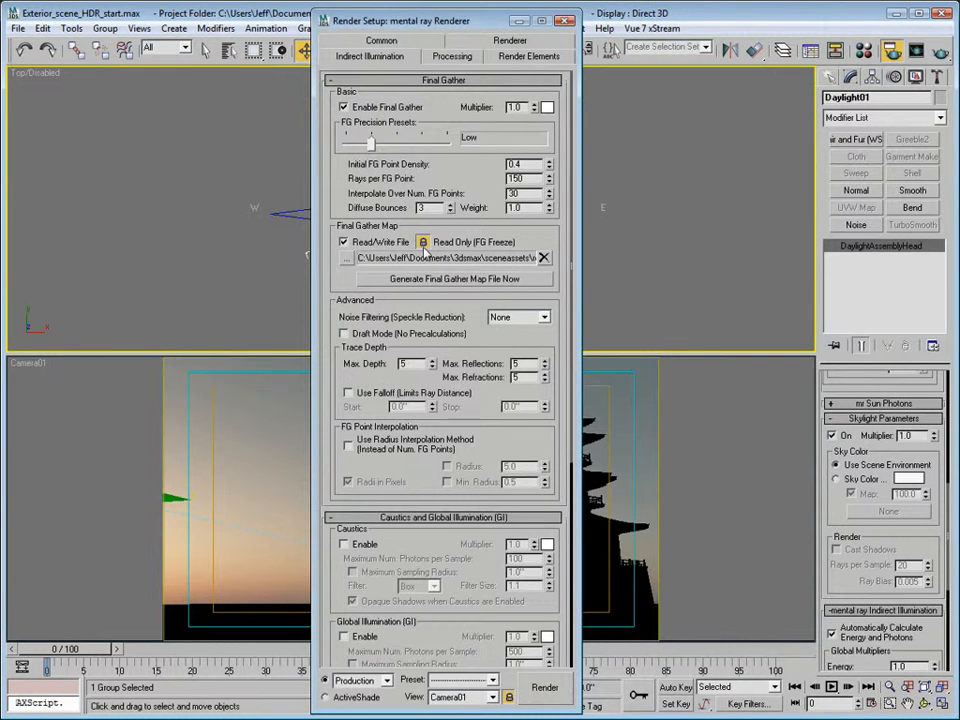
pyautogui.click(543, 257)
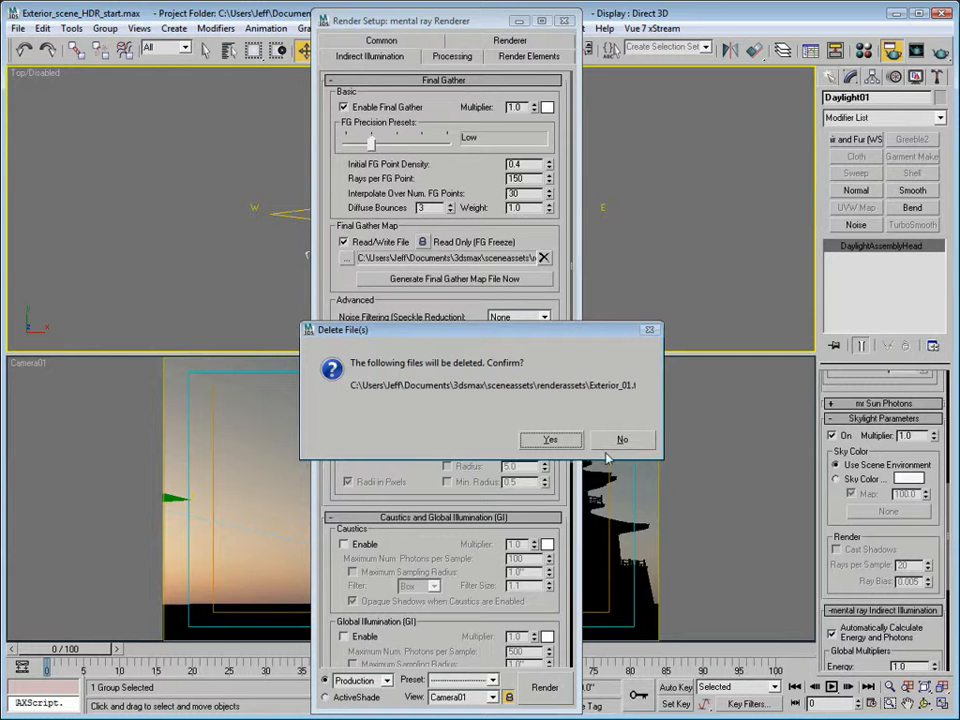
pyautogui.click(550, 441)
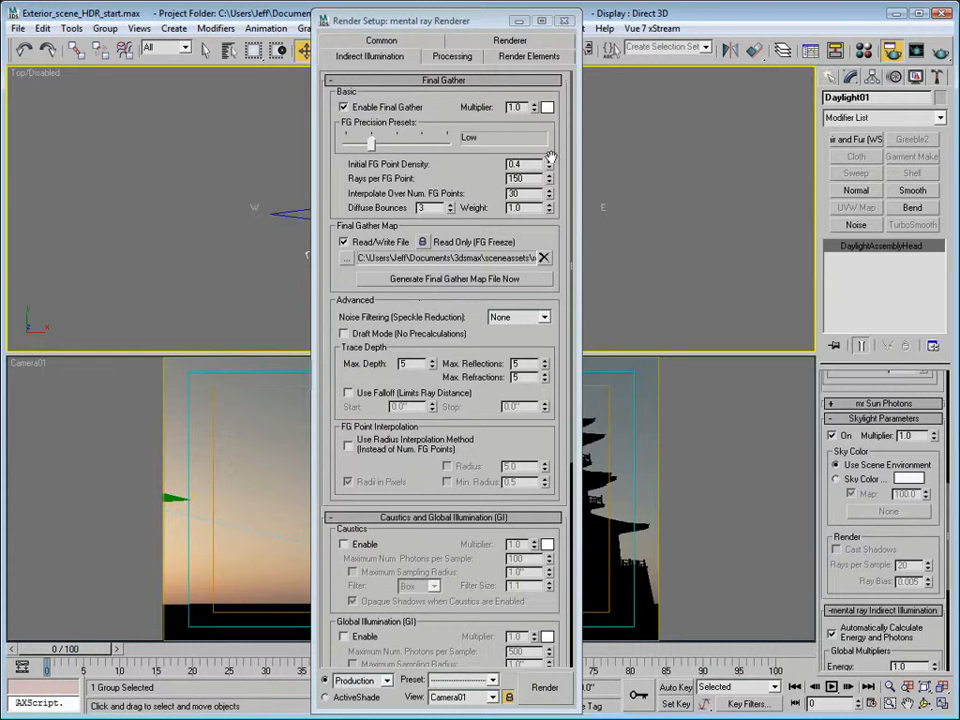
pyautogui.click(564, 20)
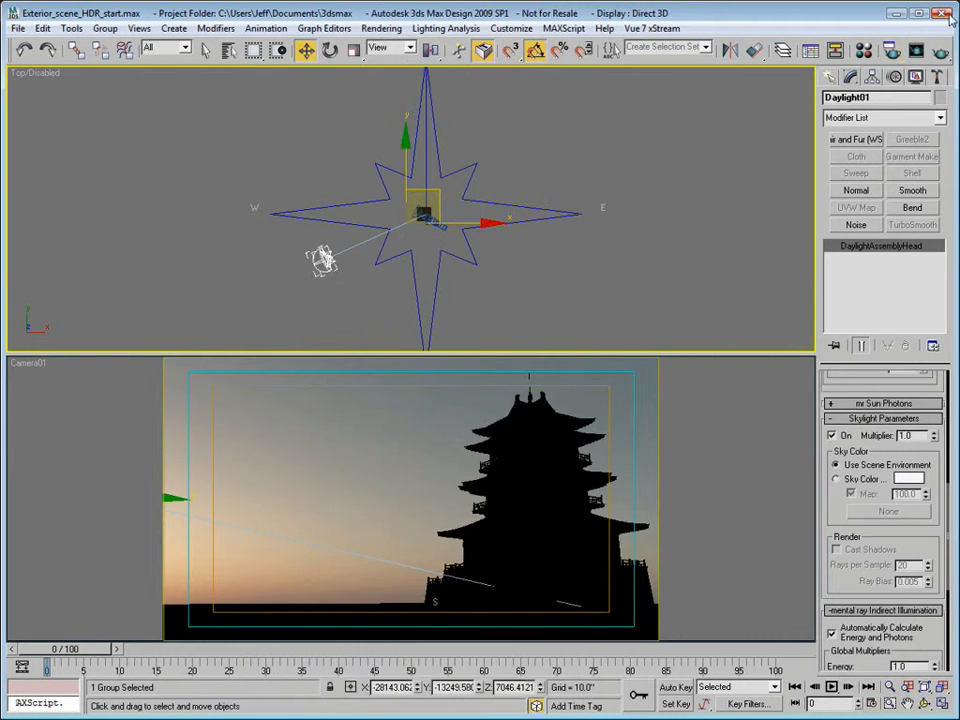
pyautogui.click(892, 51)
pyautogui.click(381, 42)
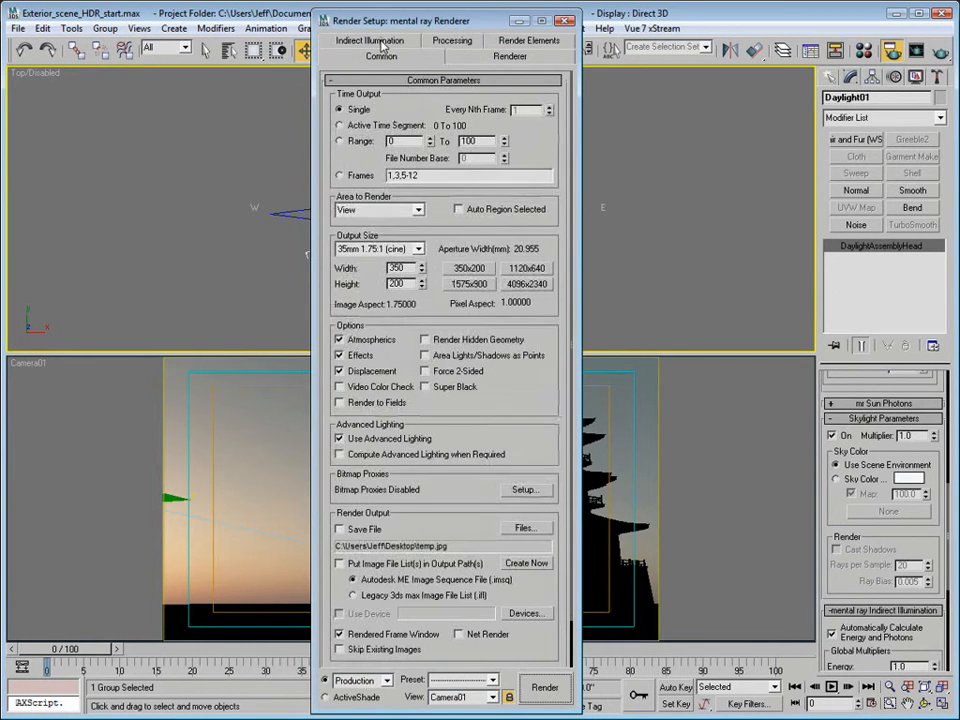
pyautogui.click(565, 21)
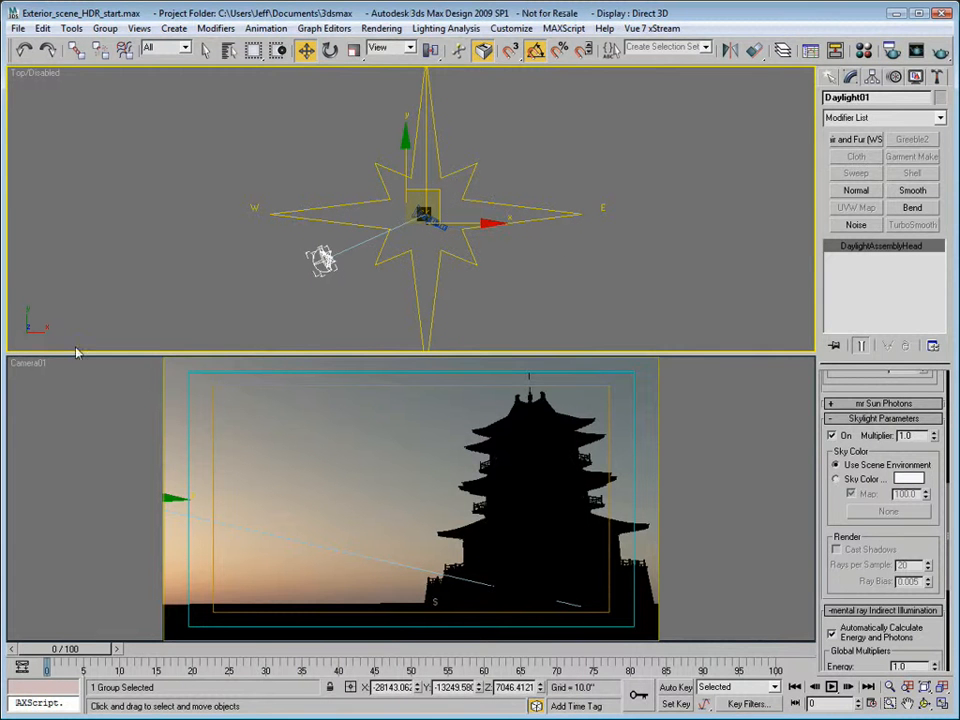
# - Render the Camera01 view and move the rendered frame clear of the main toolbar
pyautogui.click(27, 368)
pyautogui.click(938, 52)
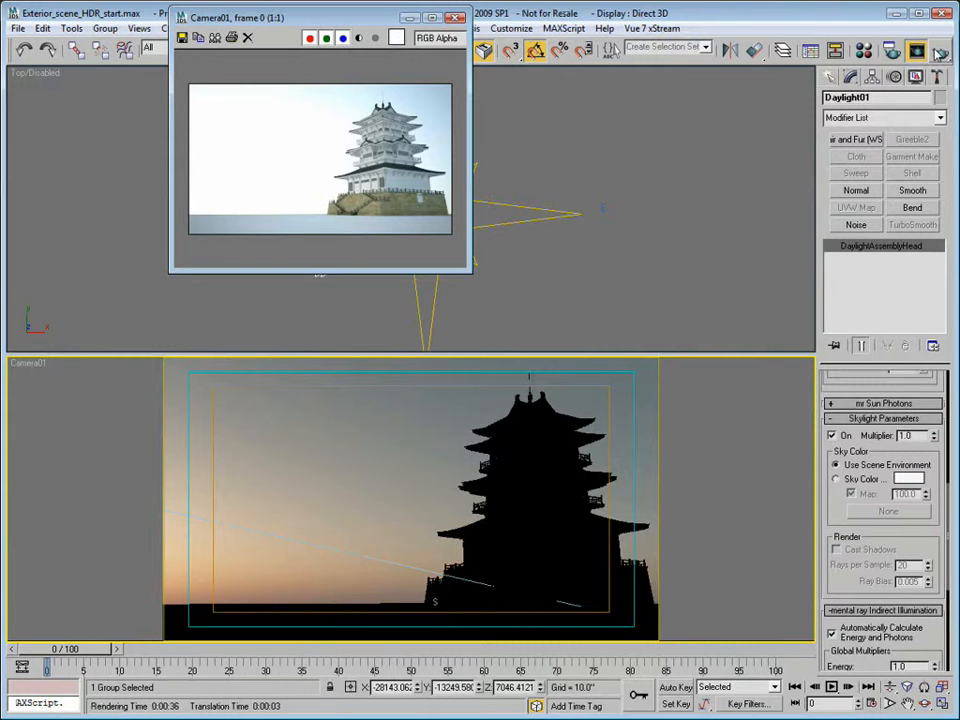
pyautogui.moveTo(375, 14); pyautogui.dragTo(378, 17)
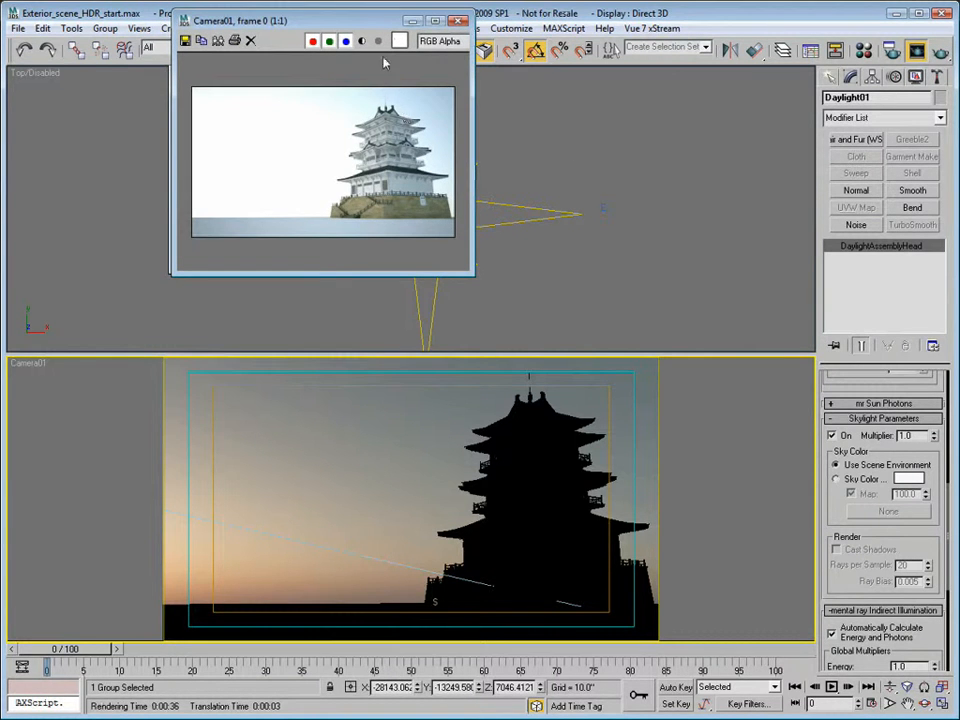
pyautogui.moveTo(378, 18); pyautogui.dragTo(405, 110)
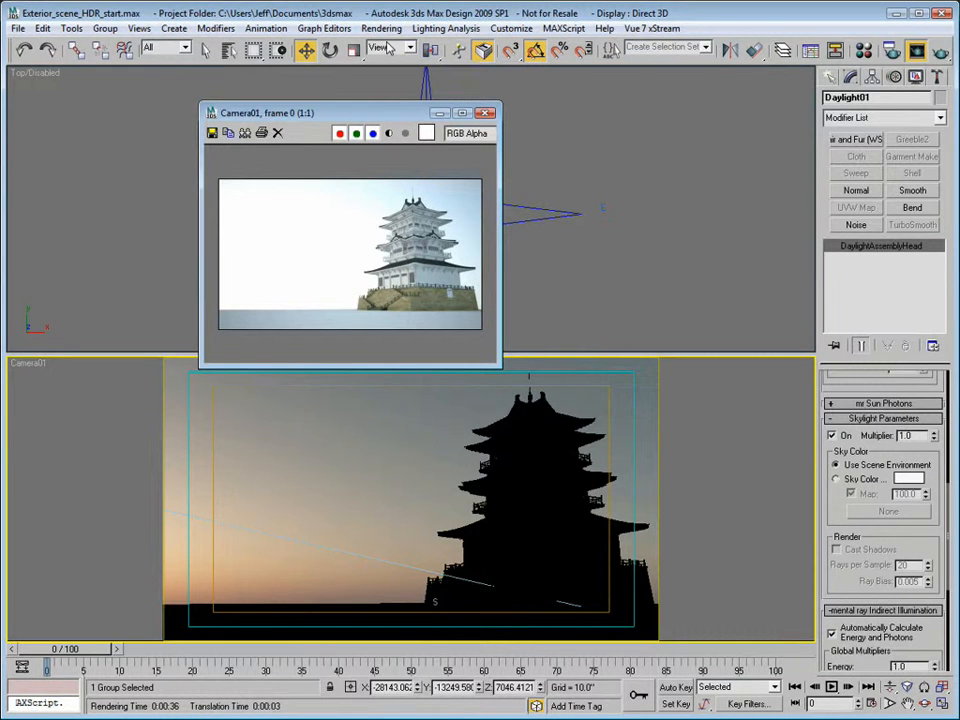
# - Set the exposure control's Unitless physical scale to 10000 and close the environment settings
pyautogui.click(381, 28)
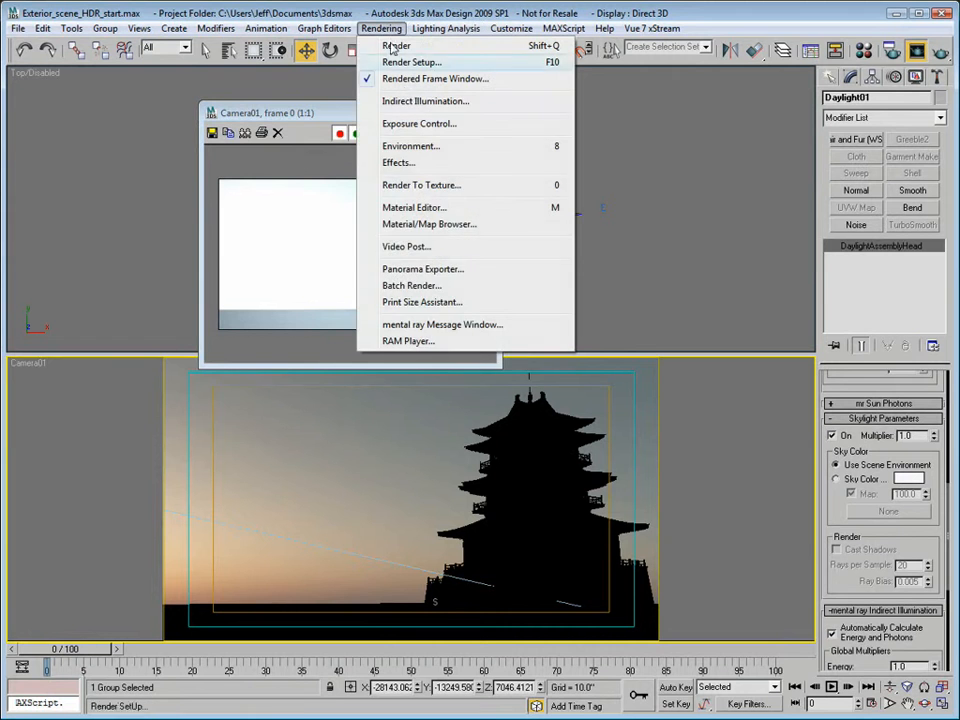
pyautogui.click(409, 125)
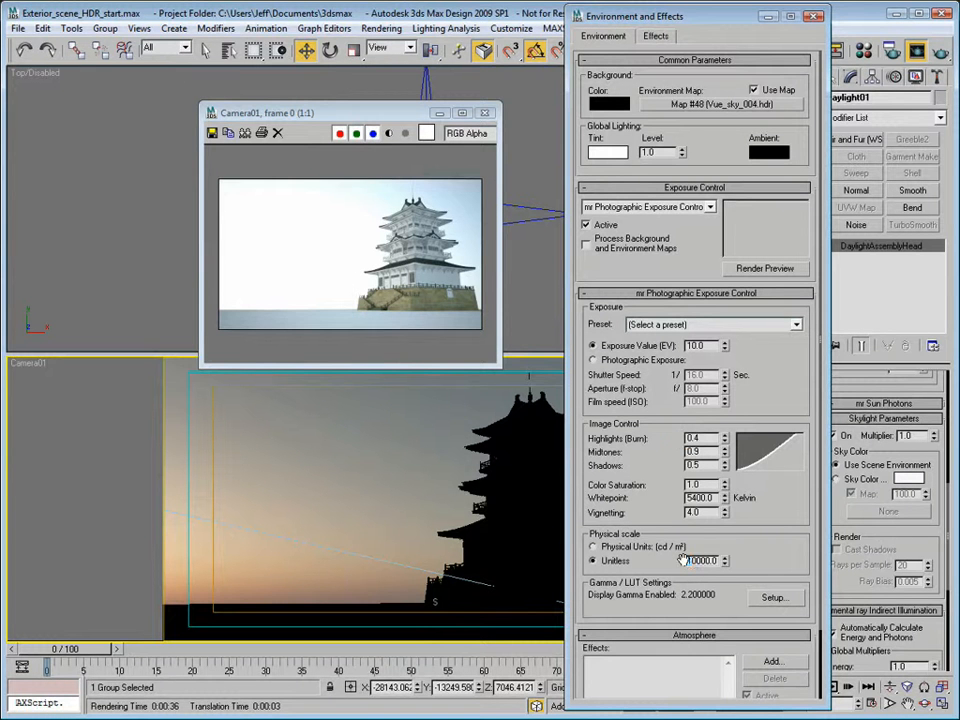
pyautogui.press('Tab')
pyautogui.click(815, 17)
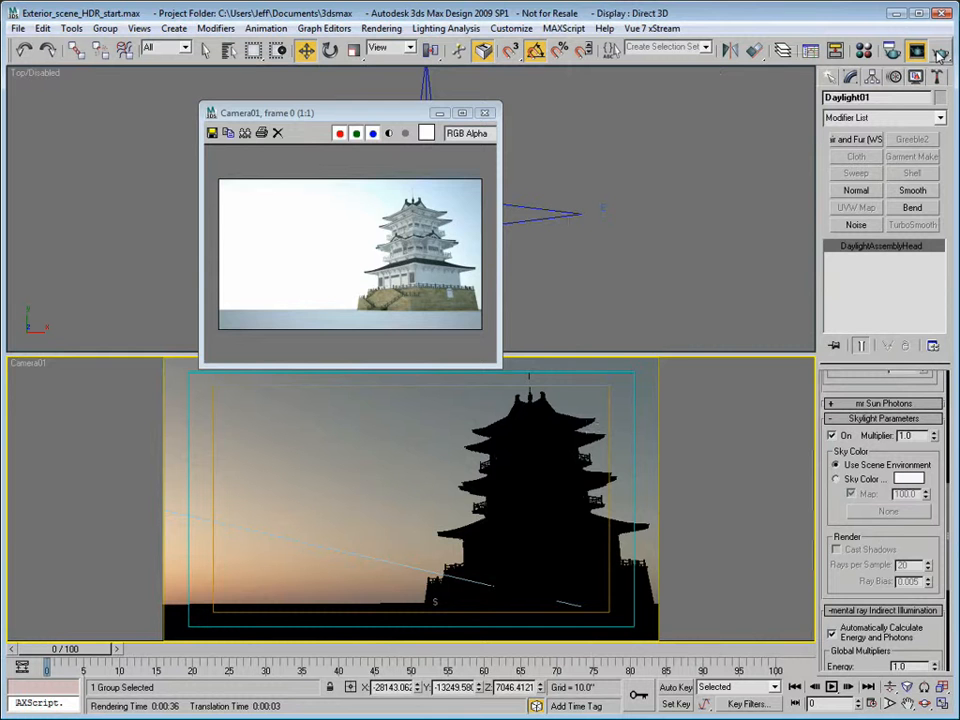
# - Disable Final Gather in the render settings and render the Camera01 view
pyautogui.click(891, 50)
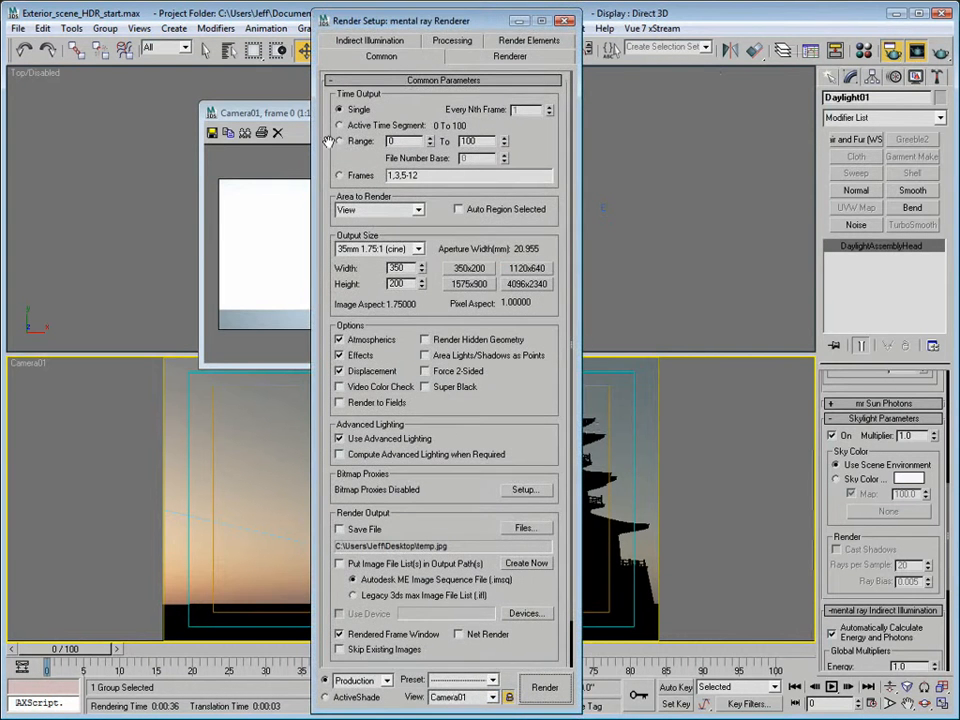
pyautogui.click(370, 44)
pyautogui.click(344, 107)
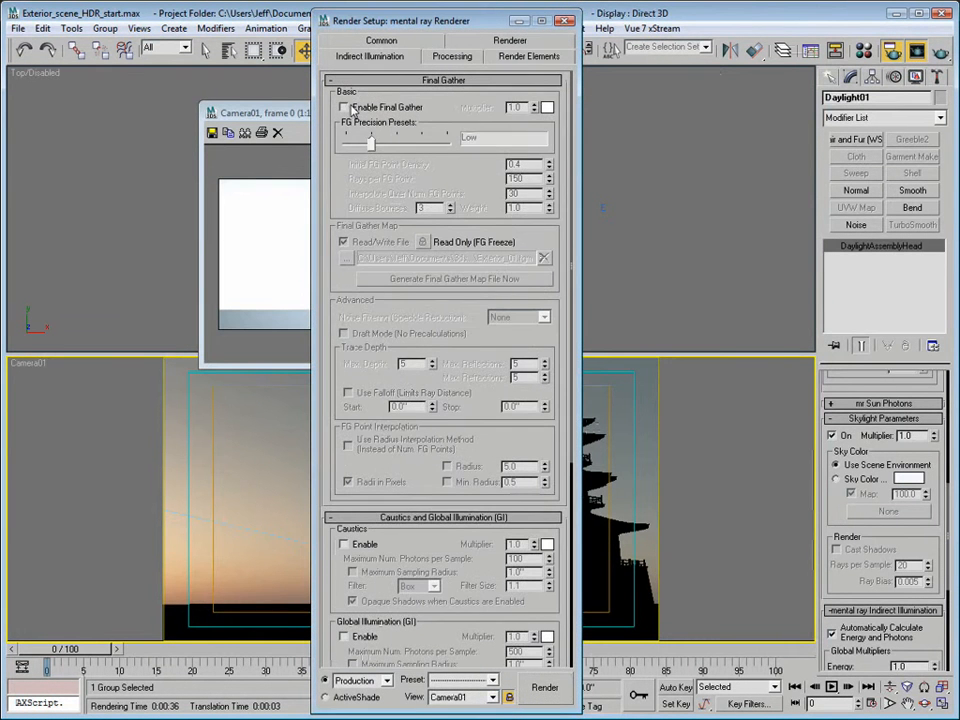
pyautogui.click(565, 20)
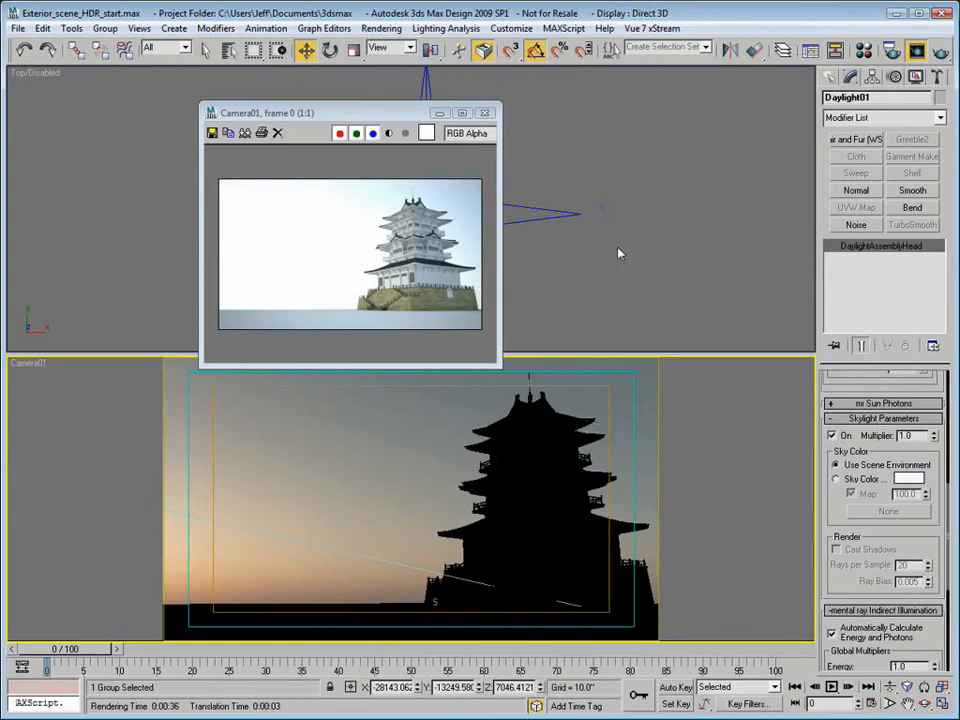
pyautogui.click(941, 51)
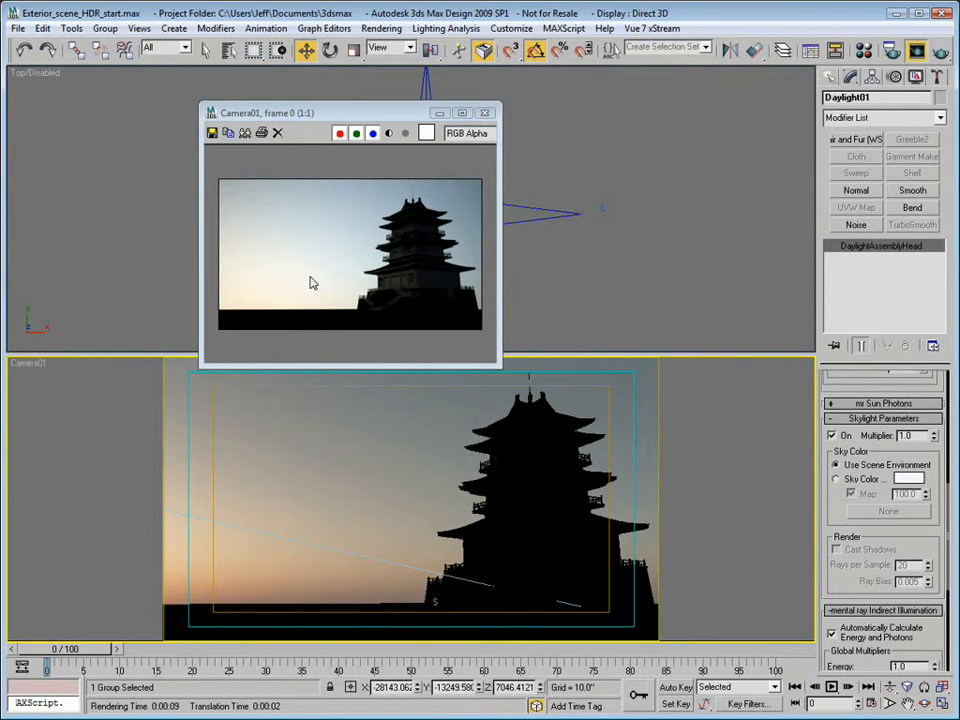
# - Enable geometry reuse in the rendered frame's mental ray controls and render the Camera01 view again
pyautogui.click(916, 52)
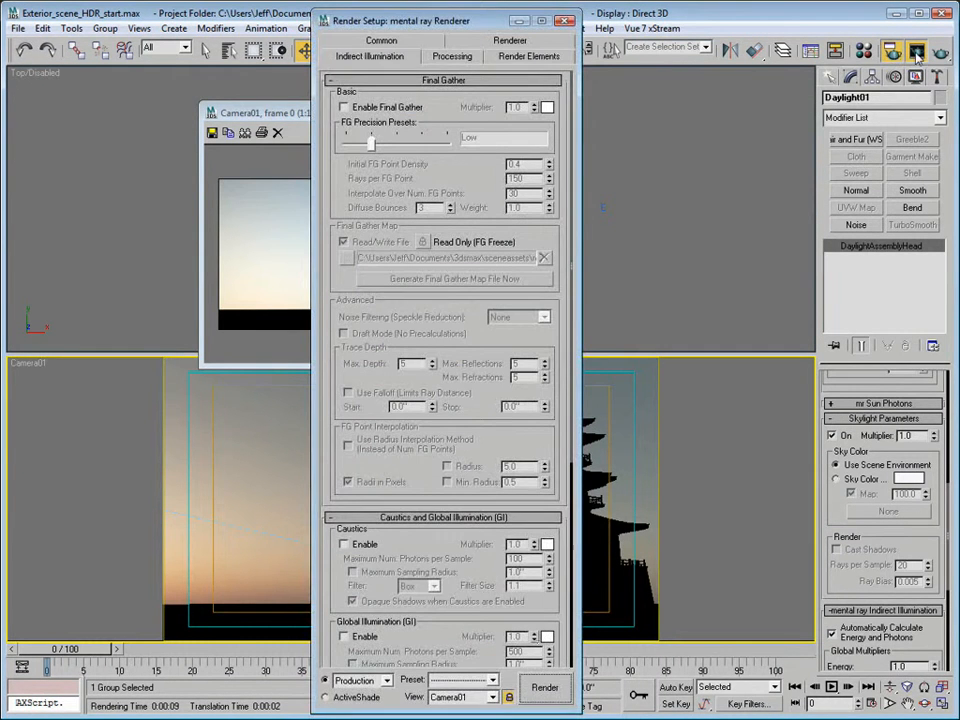
pyautogui.click(921, 47)
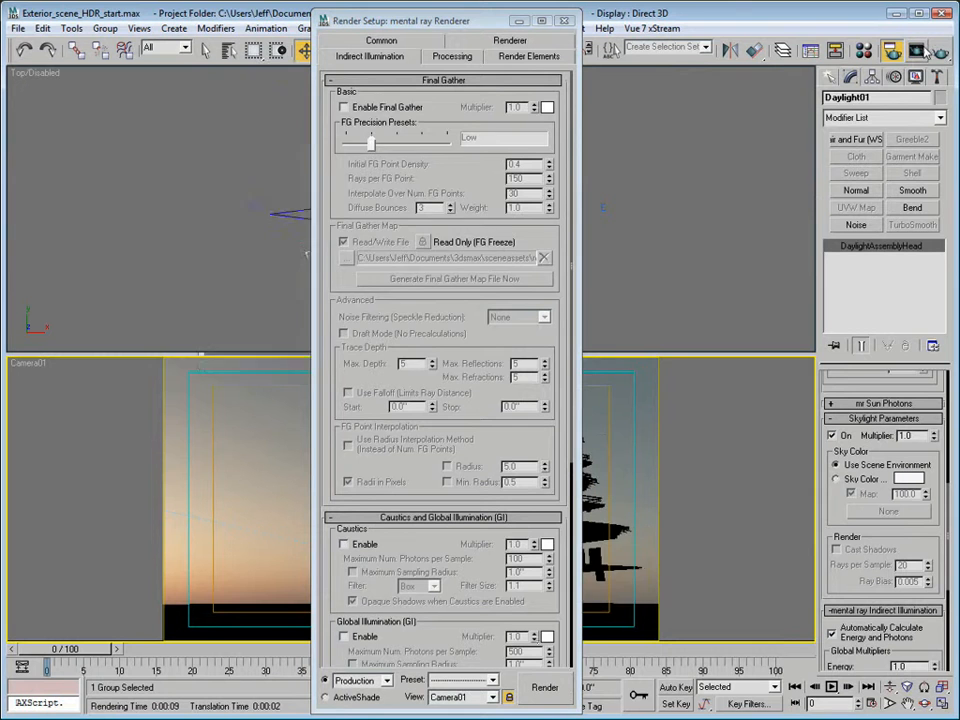
pyautogui.click(921, 47)
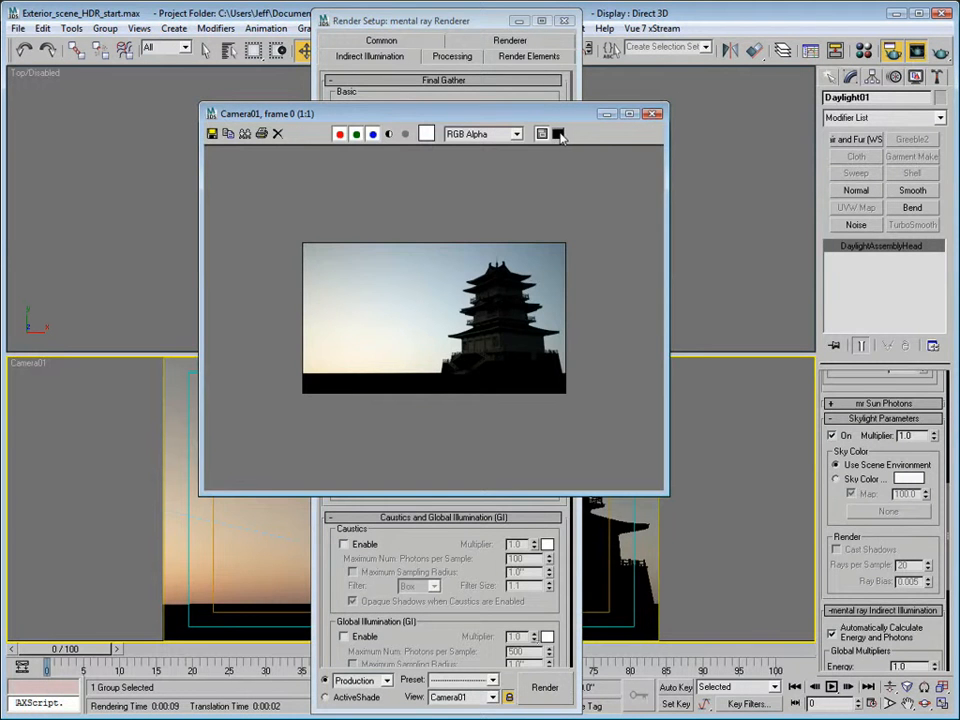
pyautogui.click(558, 133)
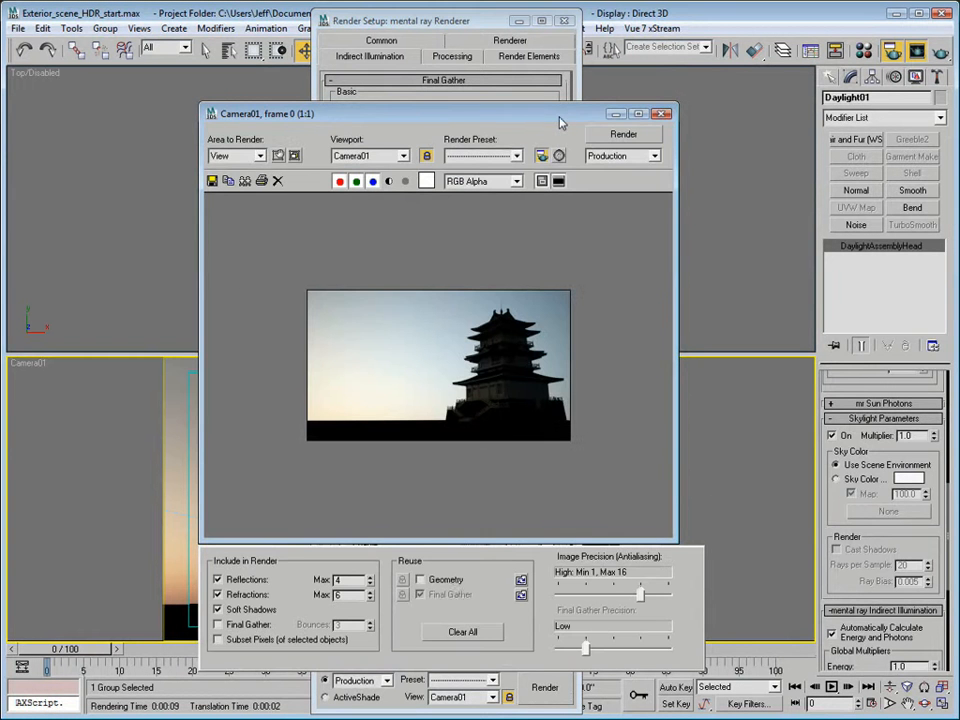
pyautogui.click(421, 580)
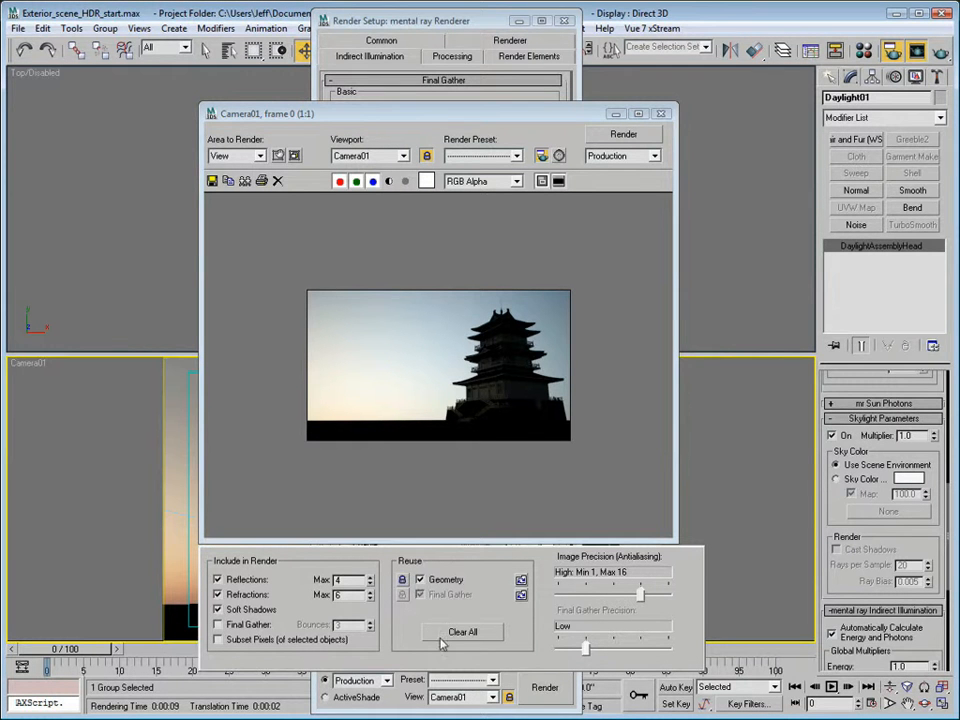
pyautogui.click(940, 52)
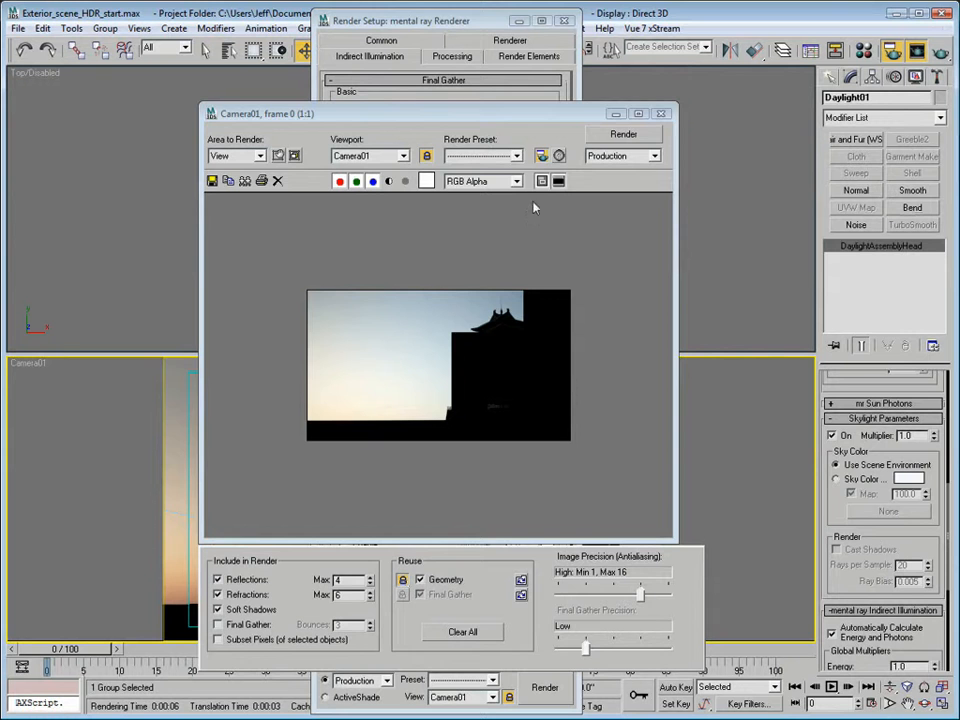
pyautogui.click(661, 115)
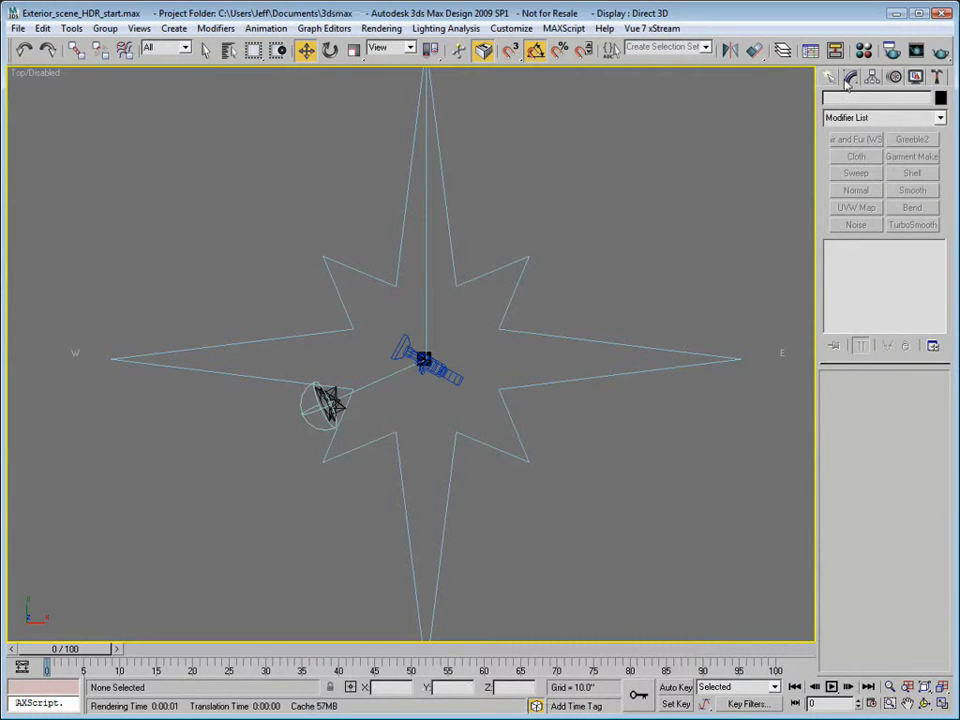
# - Create an mr Area Spot in the Top view, southwest beyond the daylight at about X -91230, Y -41294, targeted at the pagoda
pyautogui.click(832, 78)
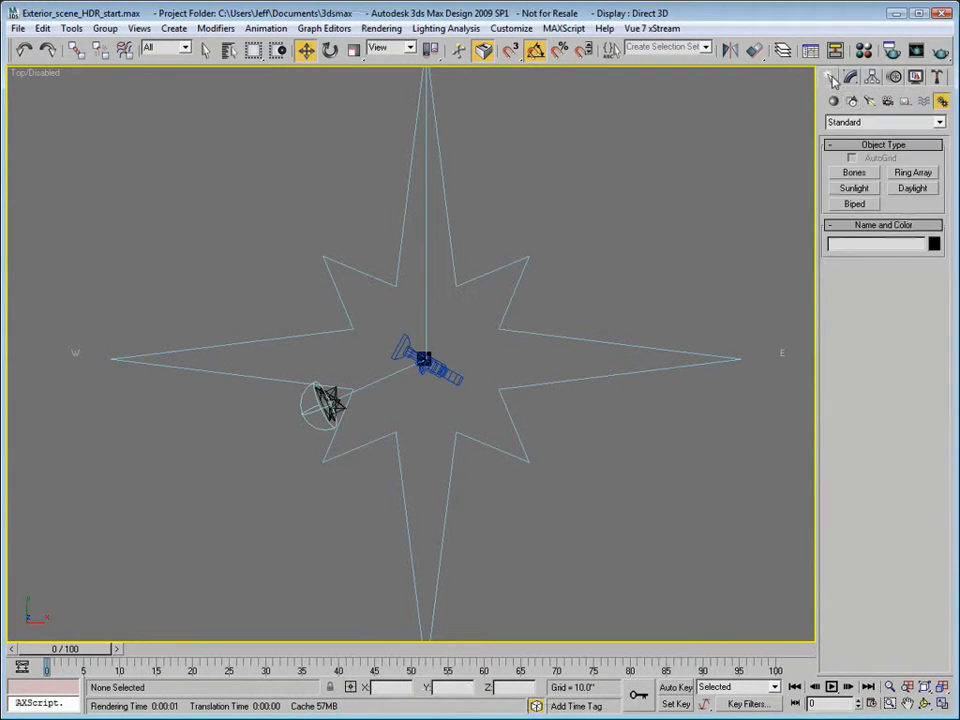
pyautogui.click(869, 101)
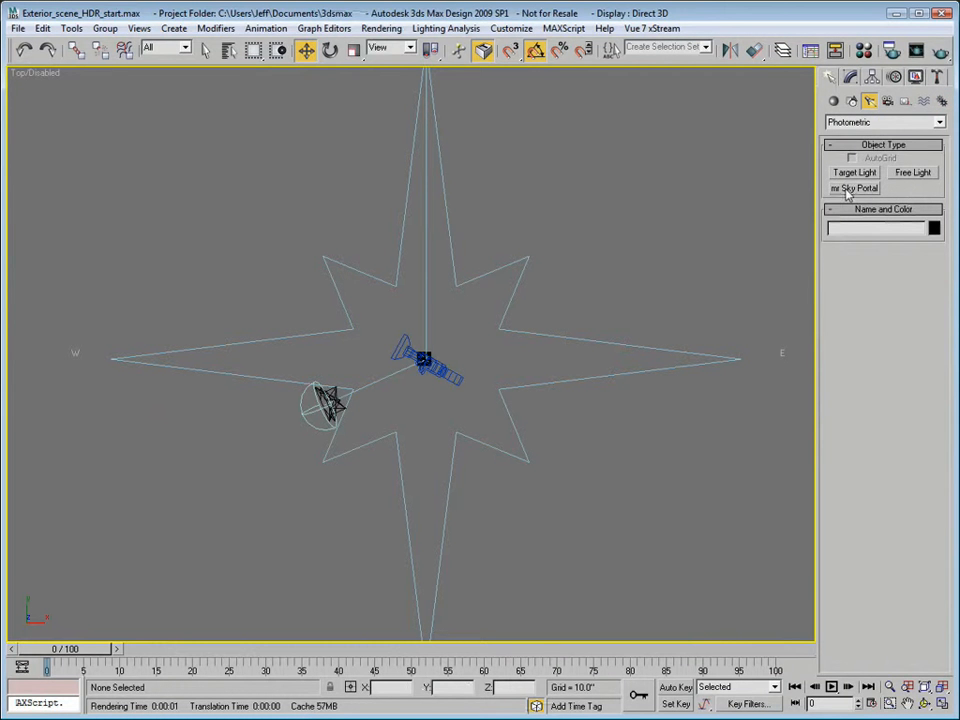
pyautogui.click(881, 122)
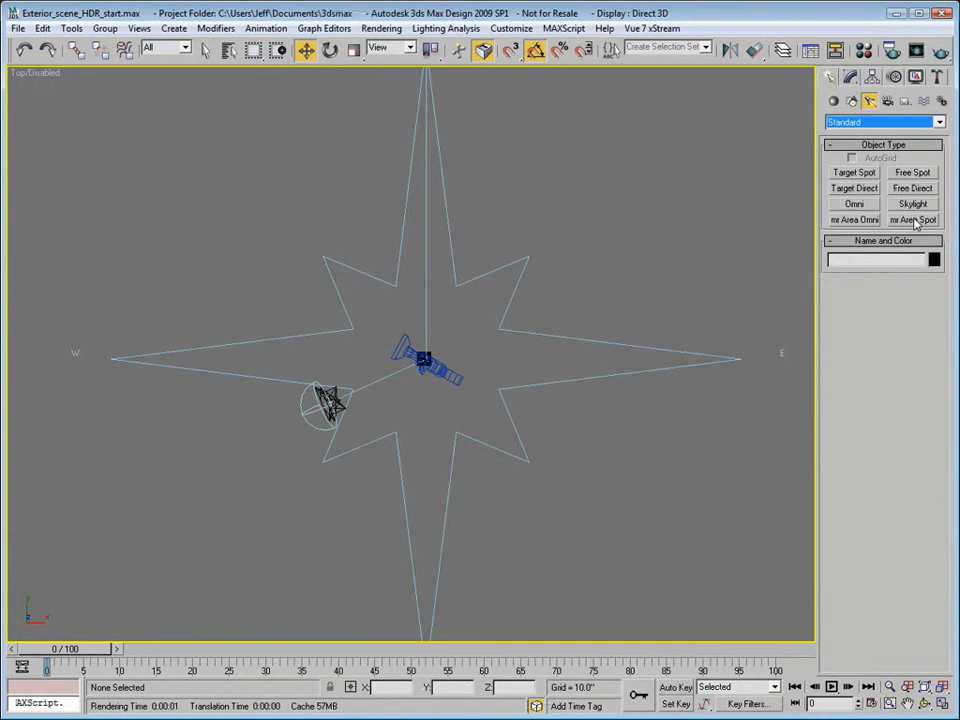
pyautogui.click(905, 220)
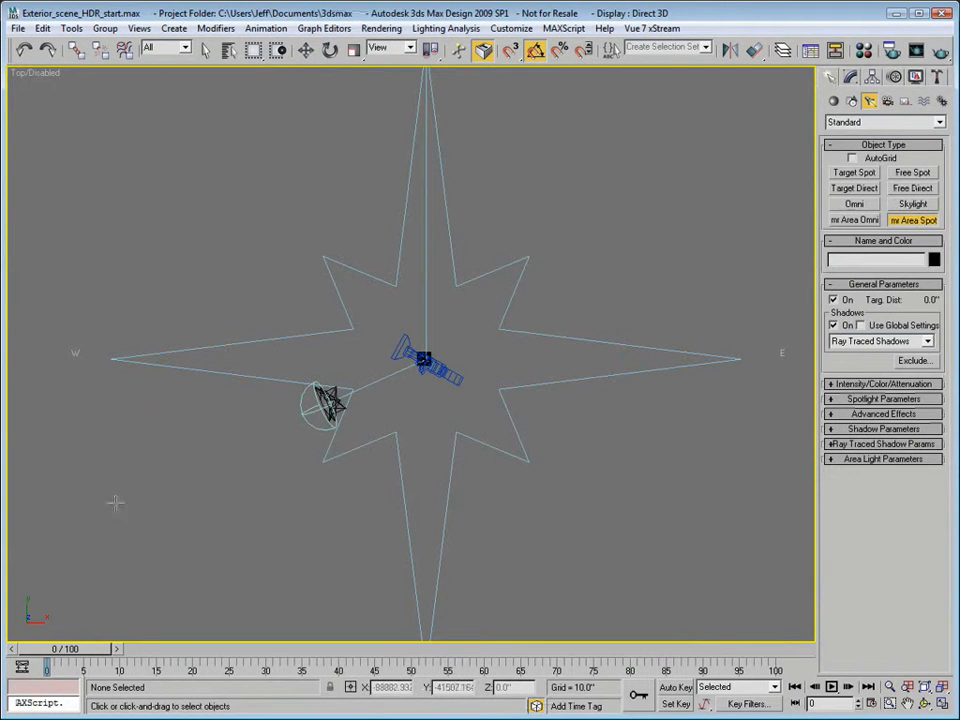
pyautogui.moveTo(103, 500); pyautogui.dragTo(422, 362)
pyautogui.press('w')
# - Set the intensity multiplier of the mr Area Spot light to 1.0
pyautogui.click(851, 77)
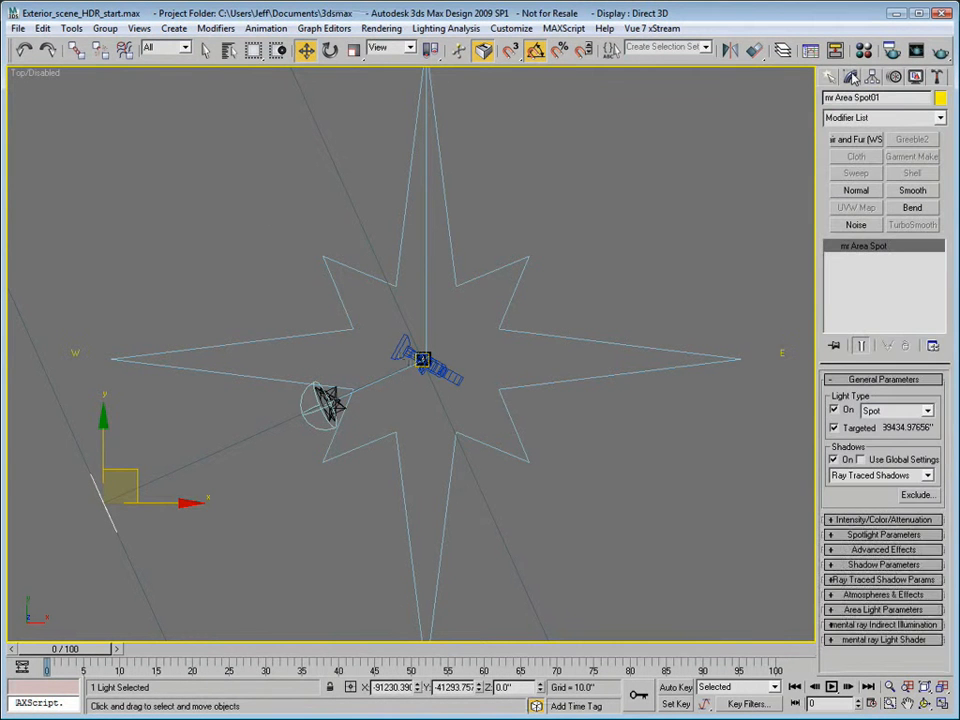
pyautogui.click(868, 522)
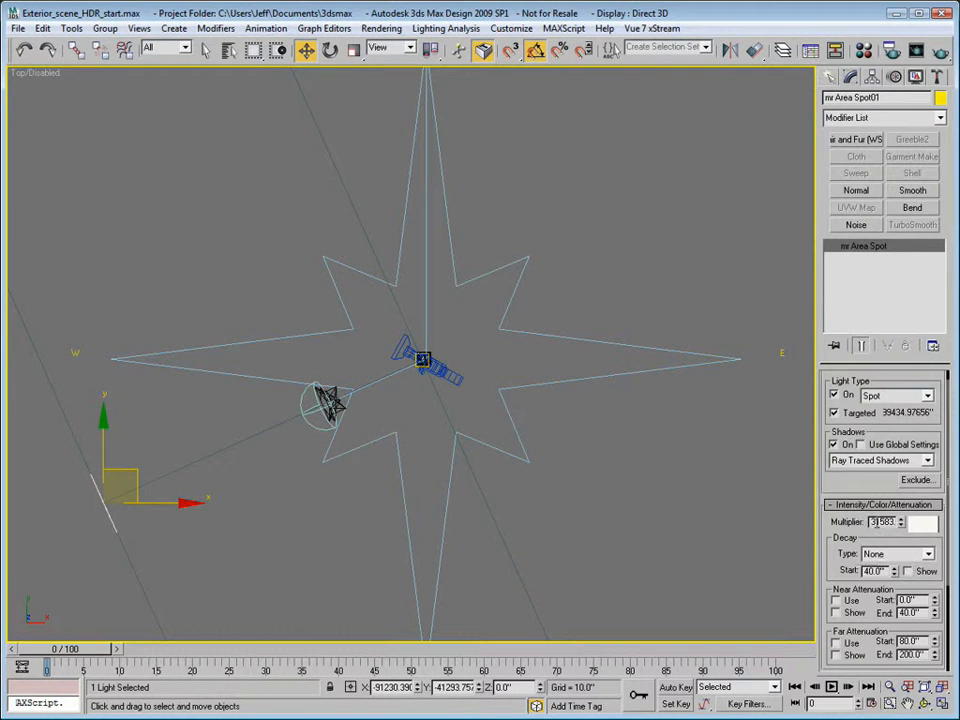
pyautogui.doubleClick(880, 522)
pyautogui.write('1')
pyautogui.press('Tab')
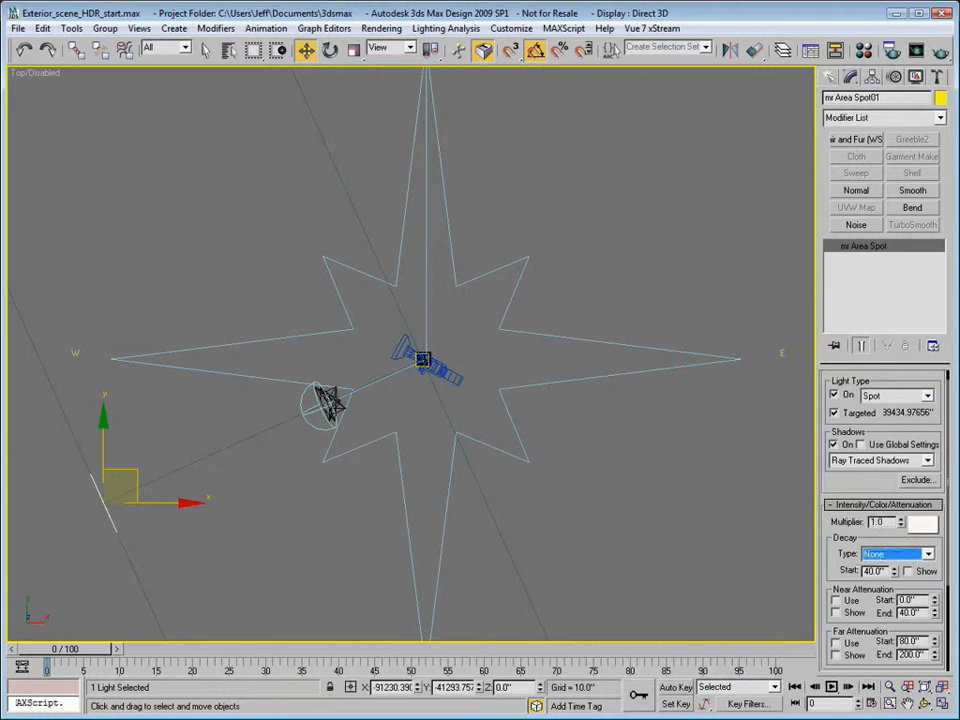
# - Change the mr Area Spot's light color to a strong orange-red, RGB 245, 63, 49
pyautogui.click(932, 523)
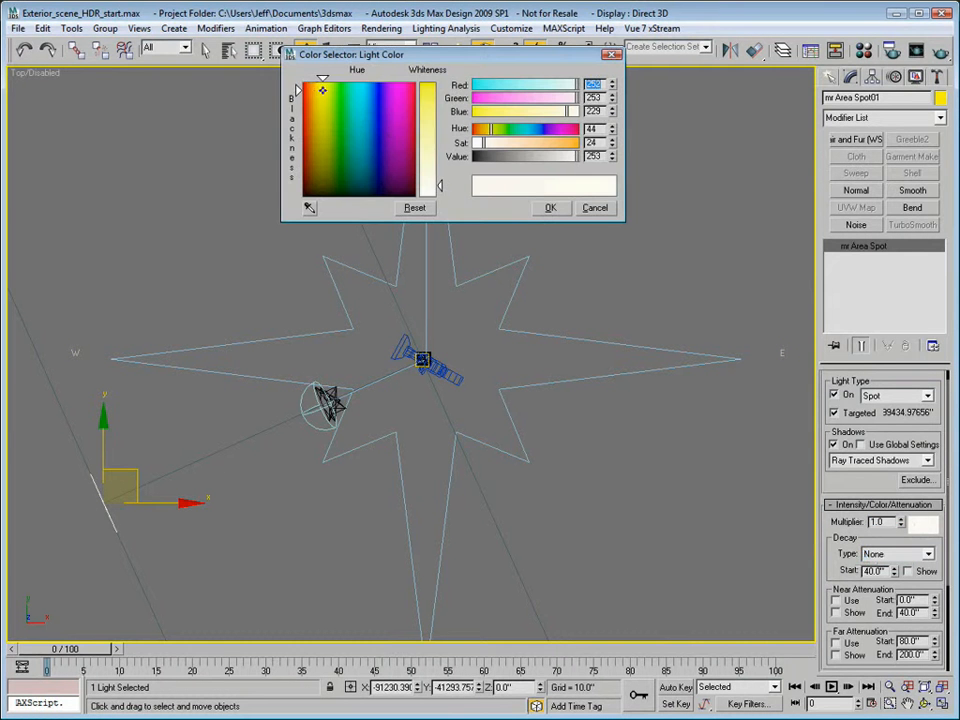
pyautogui.moveTo(307, 84); pyautogui.dragTo(303, 84)
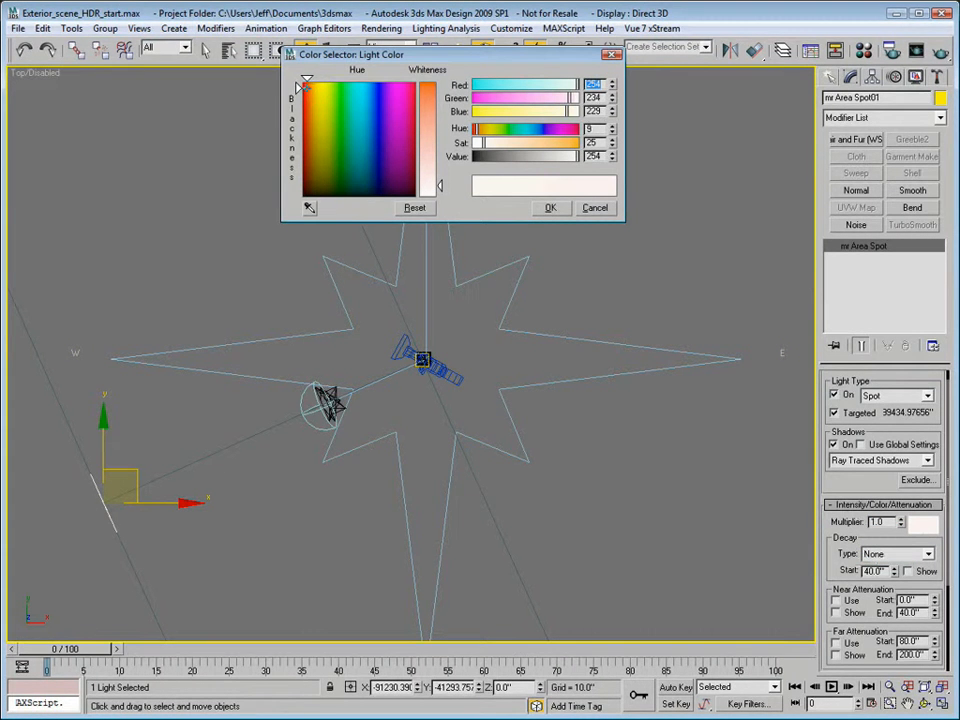
pyautogui.click(441, 107)
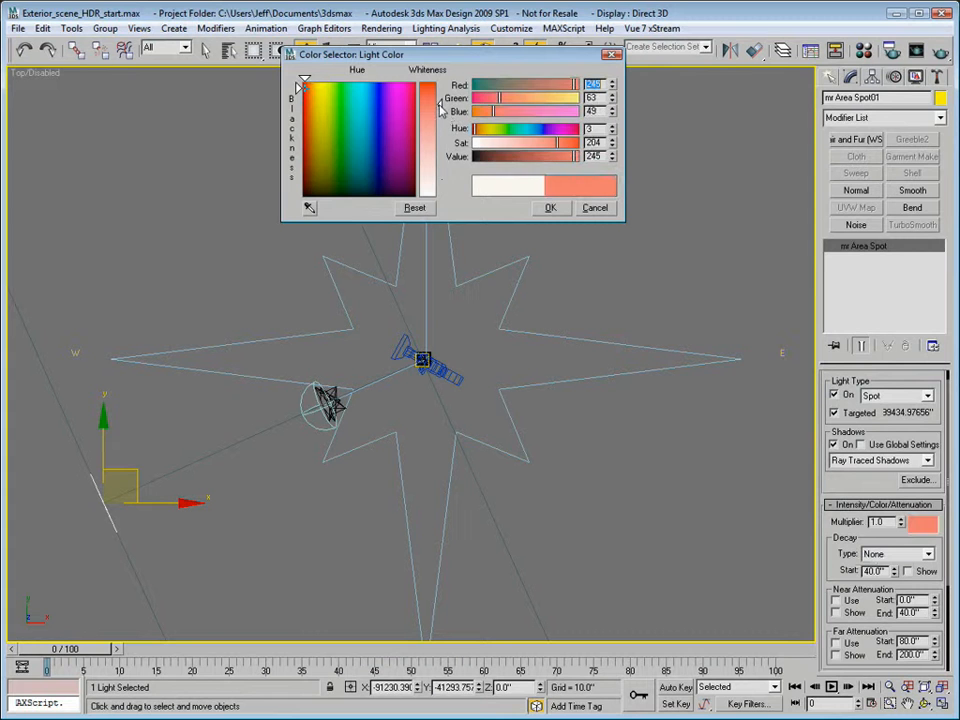
pyautogui.click(550, 207)
# - Set the spotlight cone's Hotspot/Beam to 17.6 and Falloff/Field to 19.6, and switch to the Front view
pyautogui.scroll(-3, 928, 545)
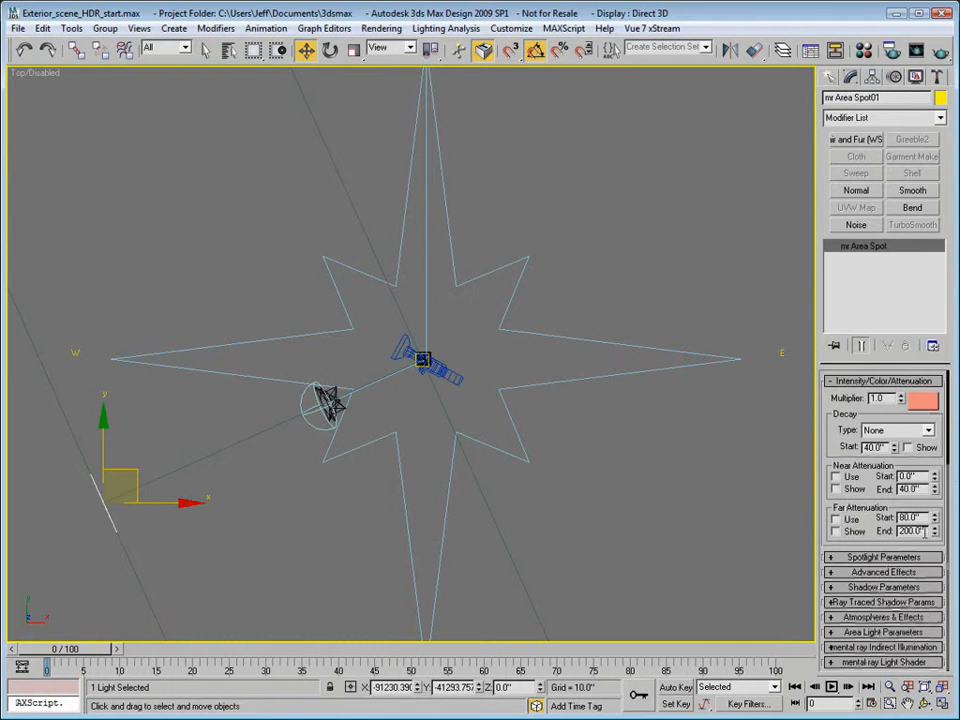
pyautogui.click(894, 559)
pyautogui.moveTo(930, 618); pyautogui.dragTo(930, 618)
pyautogui.moveTo(916, 510); pyautogui.dragTo(908, 472)
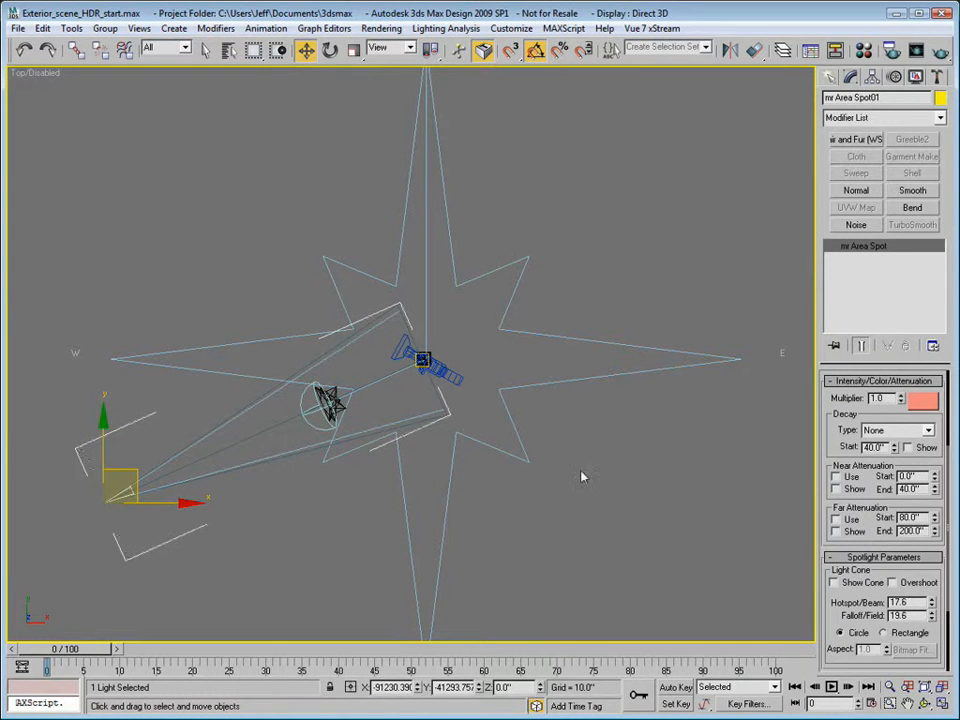
pyautogui.press('f')
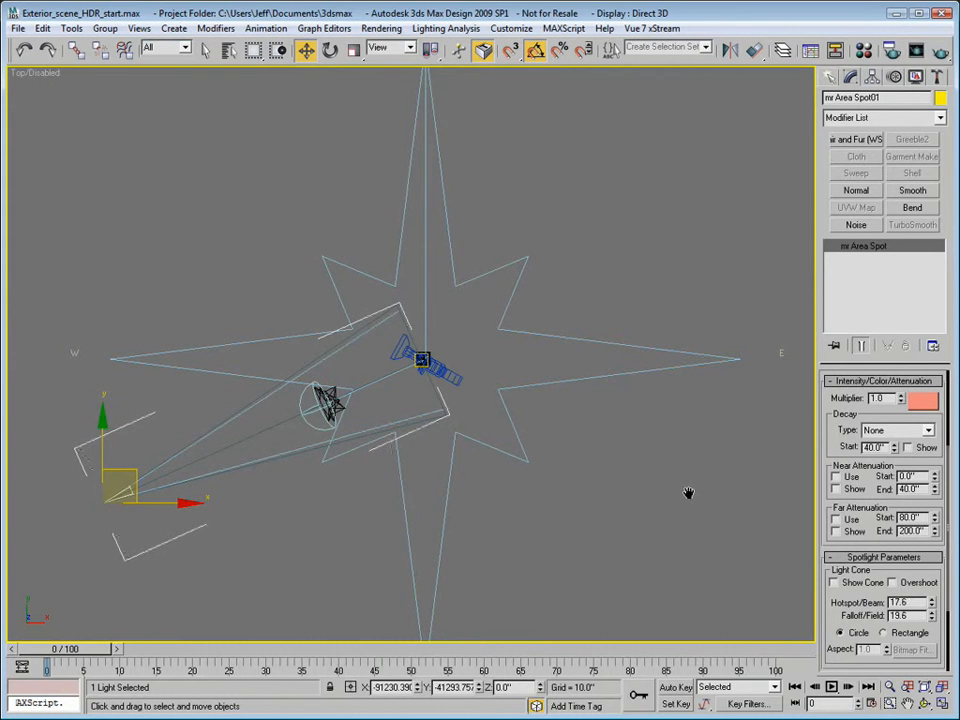
pyautogui.click(150, 323)
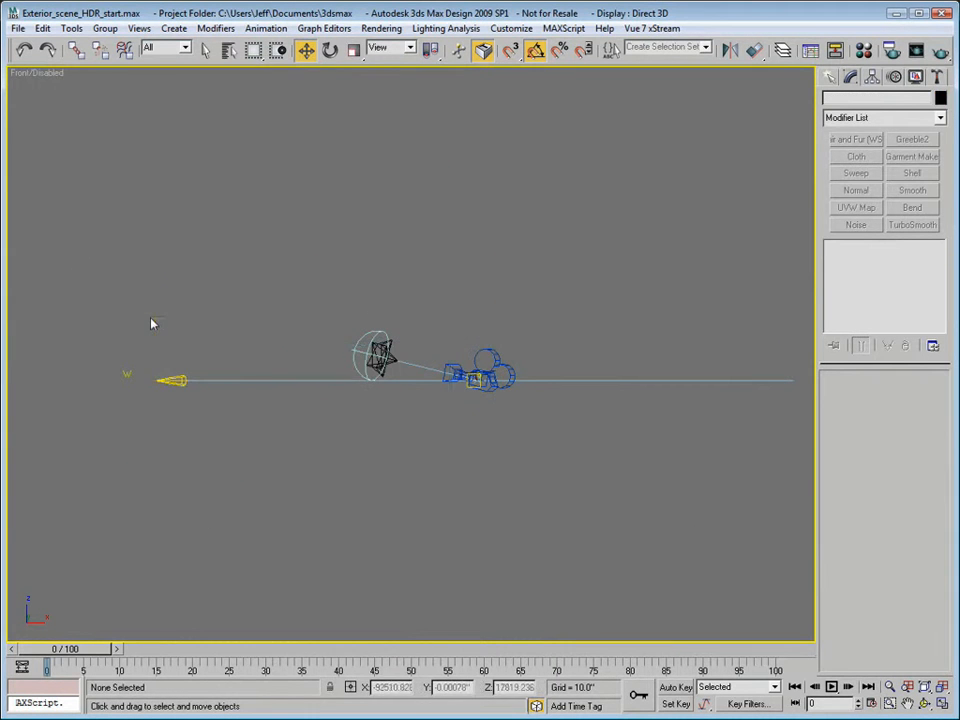
pyautogui.moveTo(120, 285); pyautogui.dragTo(175, 337)
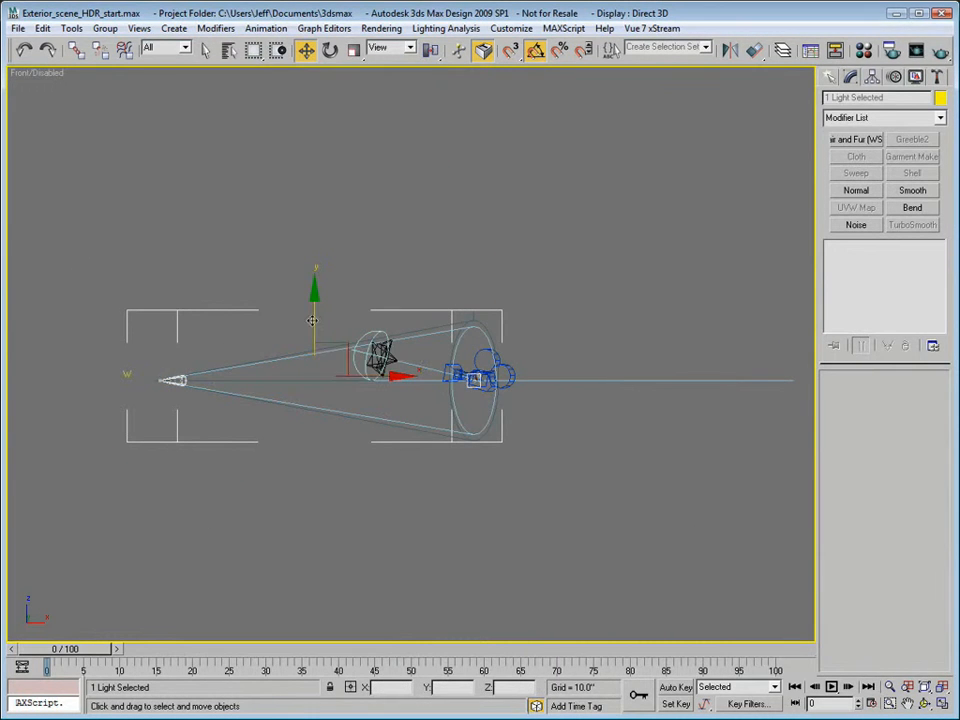
pyautogui.moveTo(314, 330); pyautogui.dragTo(313, 262)
pyautogui.rightClick(313, 262)
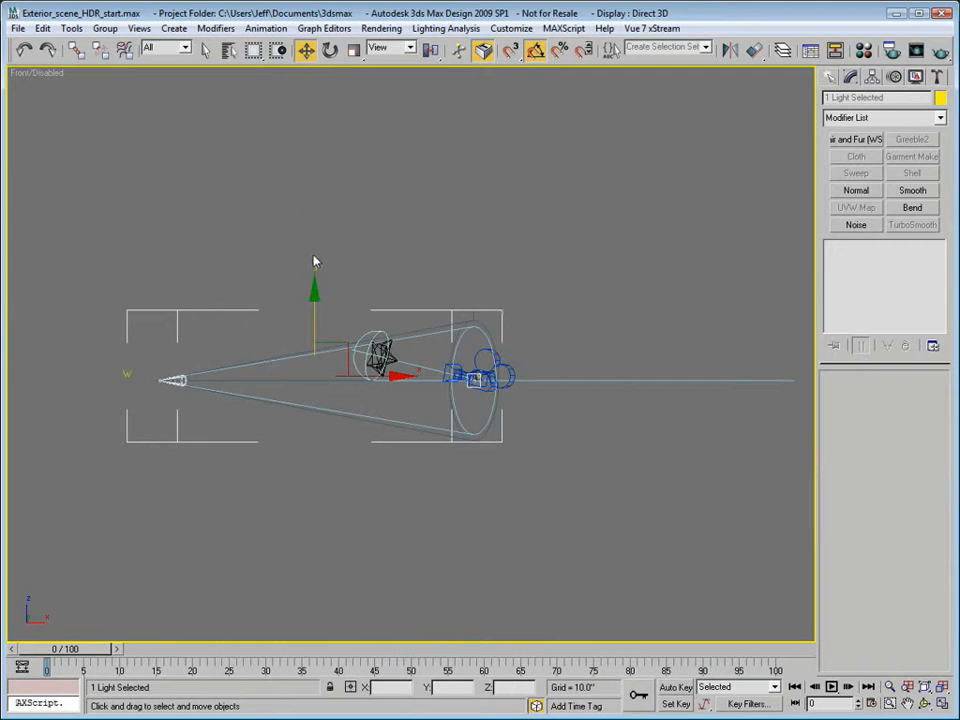
pyautogui.click(229, 305)
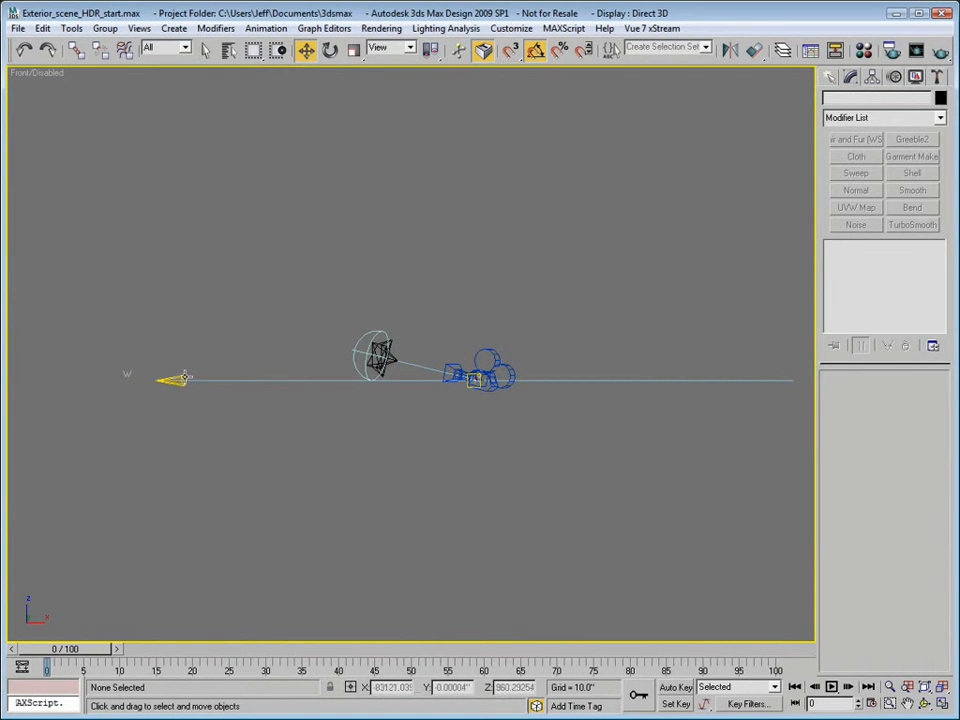
# - Raise only the mr Area Spot light, without its target, to about Z 23490 in the Front view
pyautogui.click(184, 377)
pyautogui.moveTo(172, 320); pyautogui.dragTo(174, 245)
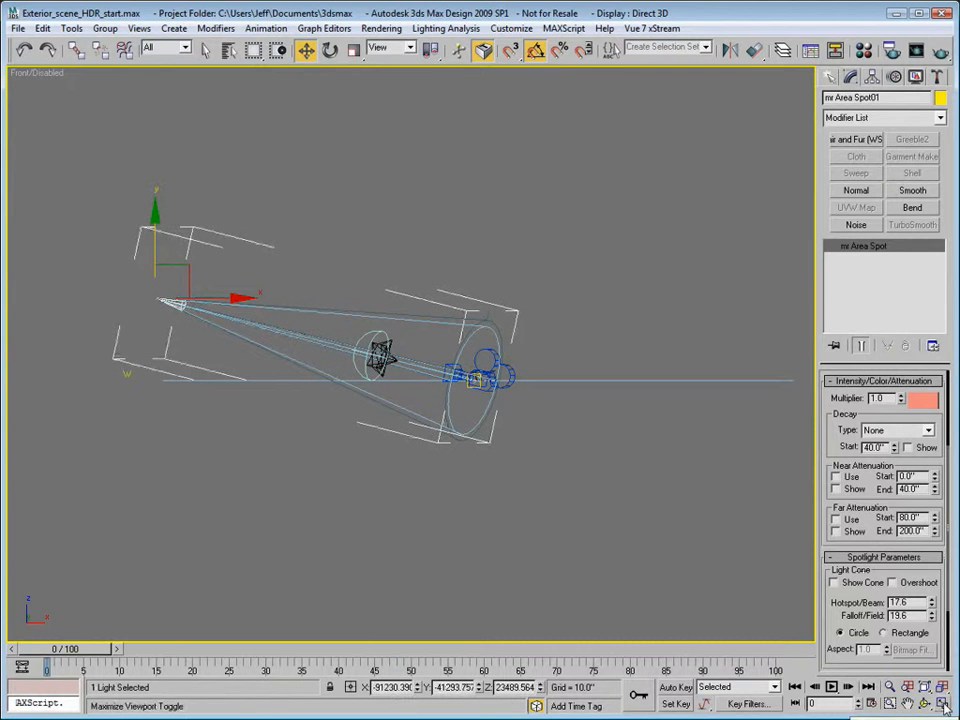
# - Restore the multi-viewport layout, maximize the Camera01 view and render it with the raised light
pyautogui.hotkey('alt', 'w')
pyautogui.rightClick(27, 369)
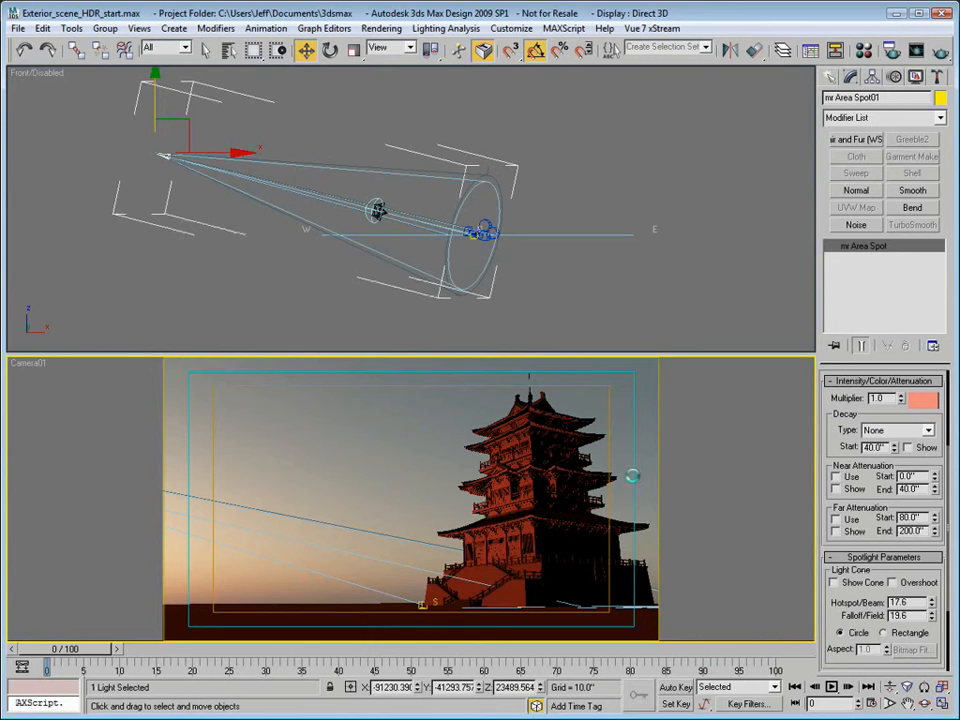
pyautogui.click(941, 703)
pyautogui.click(941, 50)
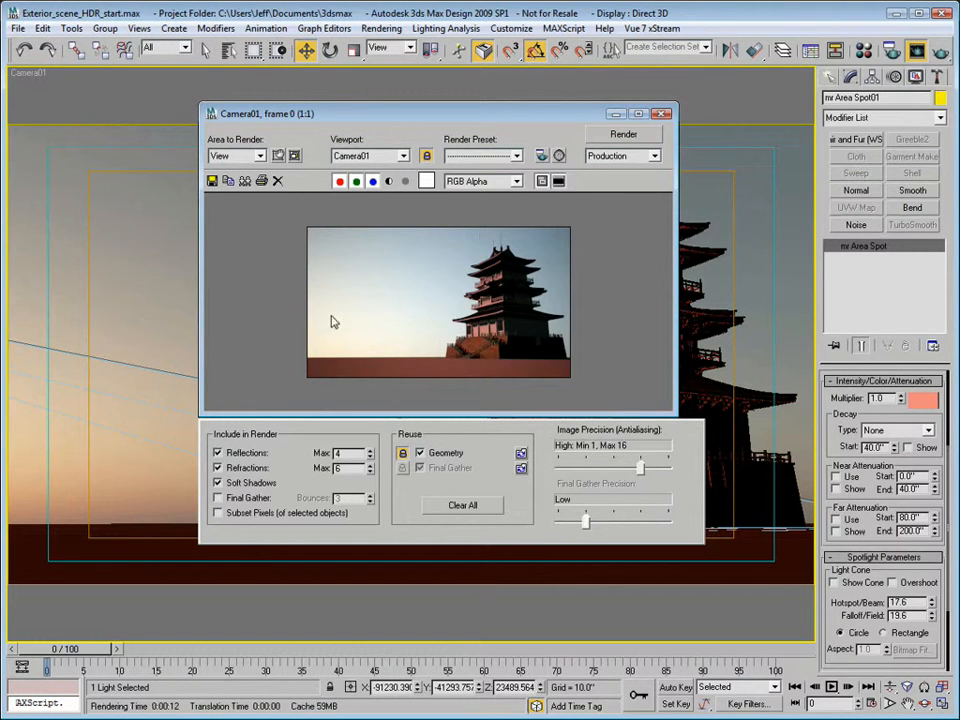
# - Shift the Vue_sky_004.hdr environment map horizontally by setting its U offset to 0.89
pyautogui.press('m')
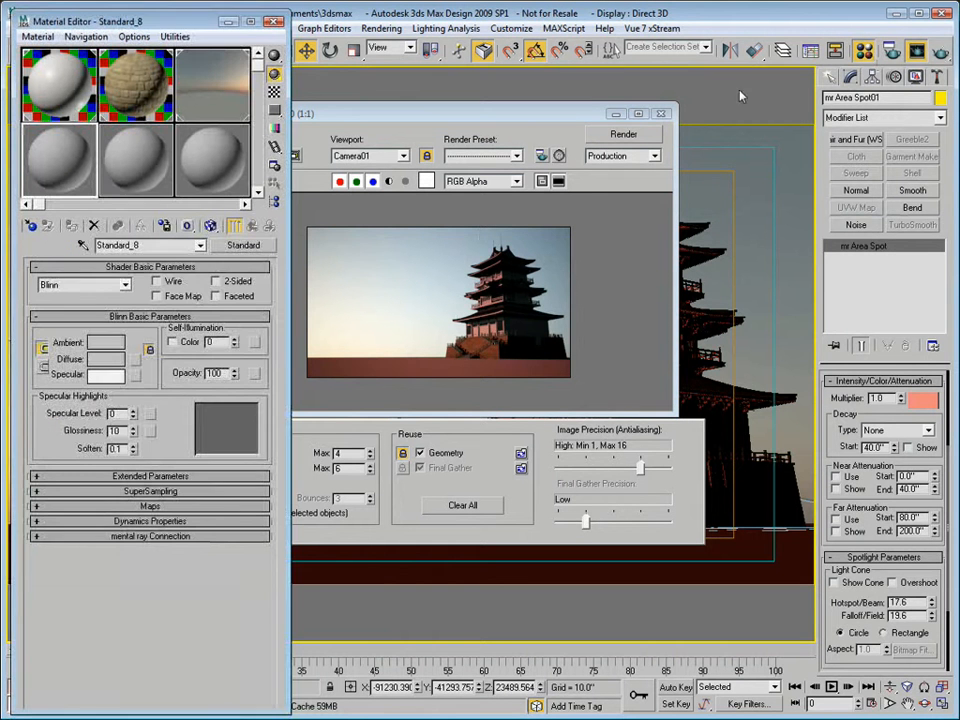
pyautogui.click(220, 76)
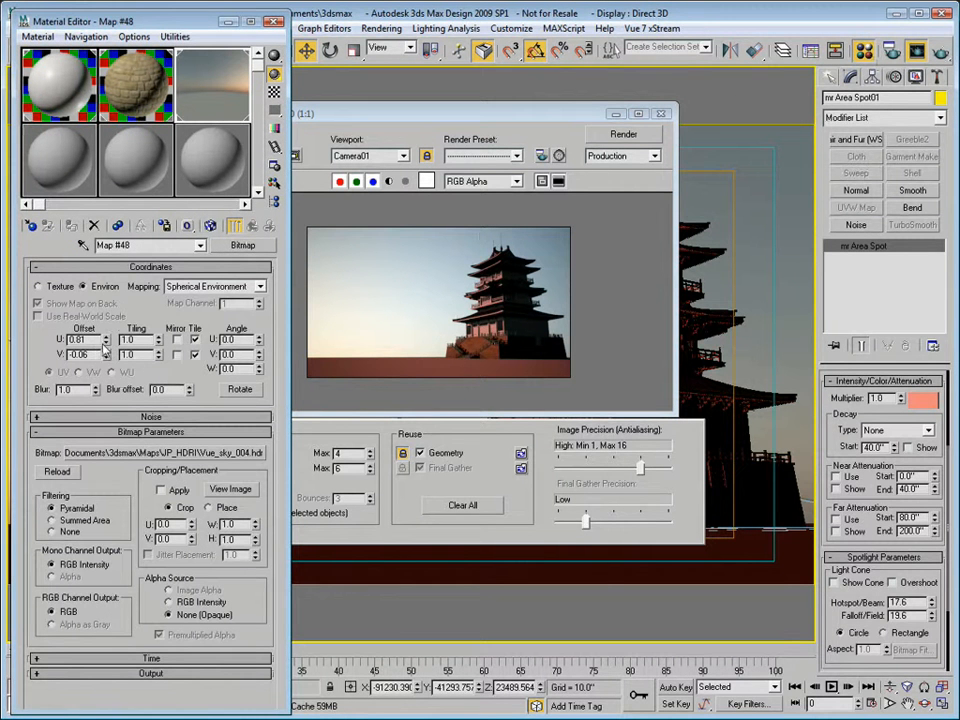
pyautogui.moveTo(106, 342); pyautogui.dragTo(80, 246)
pyautogui.click(664, 113)
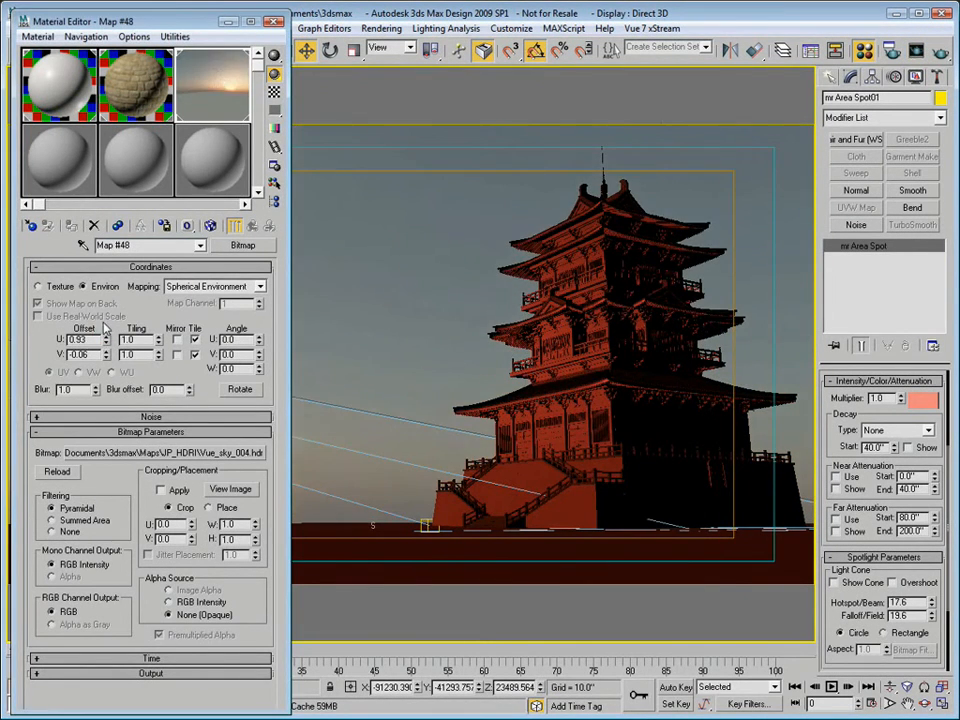
pyautogui.moveTo(141, 20); pyautogui.dragTo(596, 34)
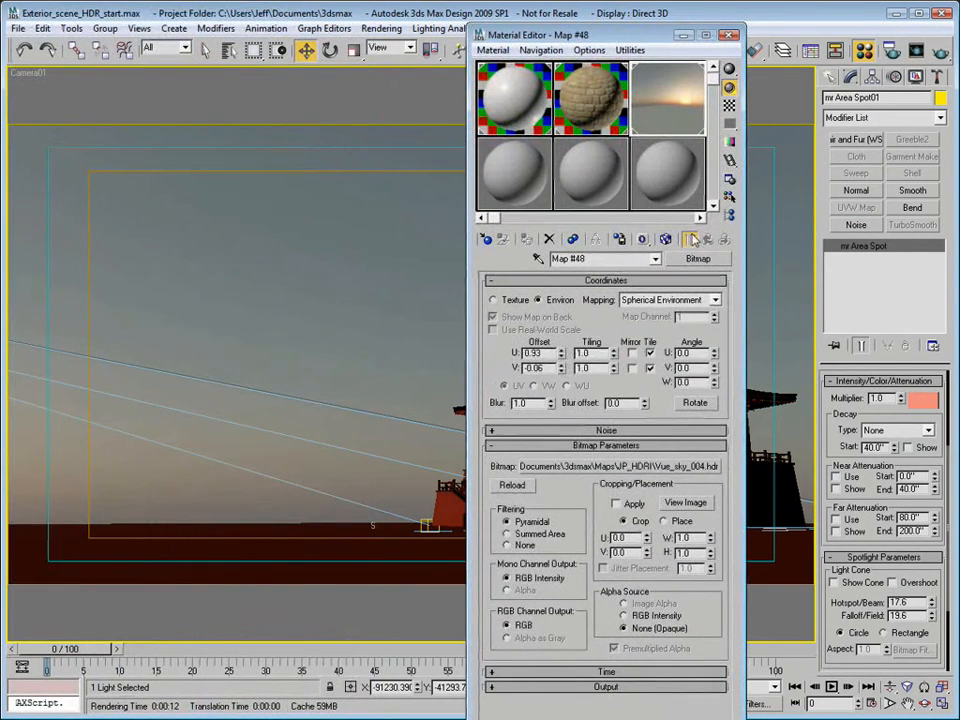
pyautogui.moveTo(566, 358); pyautogui.dragTo(566, 364)
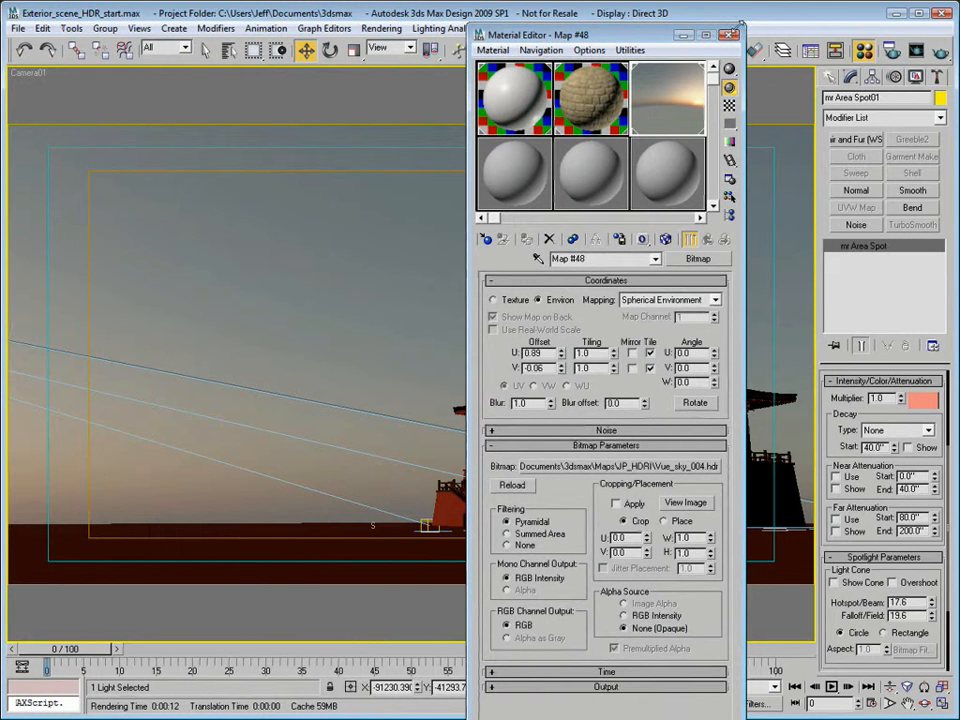
pyautogui.click(731, 35)
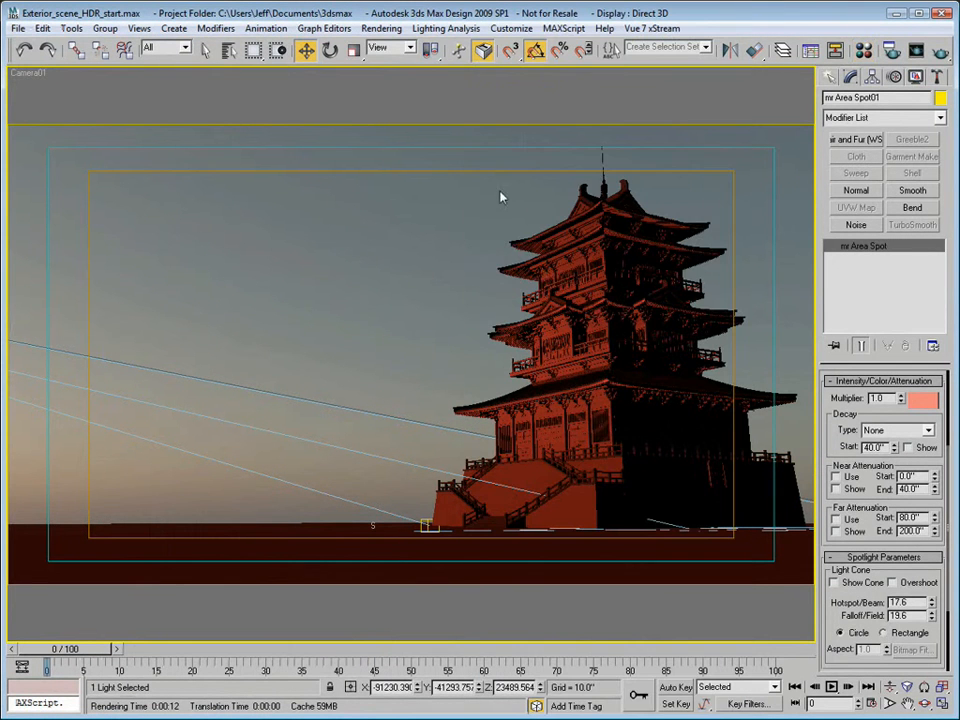
# - Soften the mr Area Spot's light color to a paler red, RGB 247, 94, 82
pyautogui.click(918, 400)
pyautogui.moveTo(433, 116); pyautogui.dragTo(437, 119)
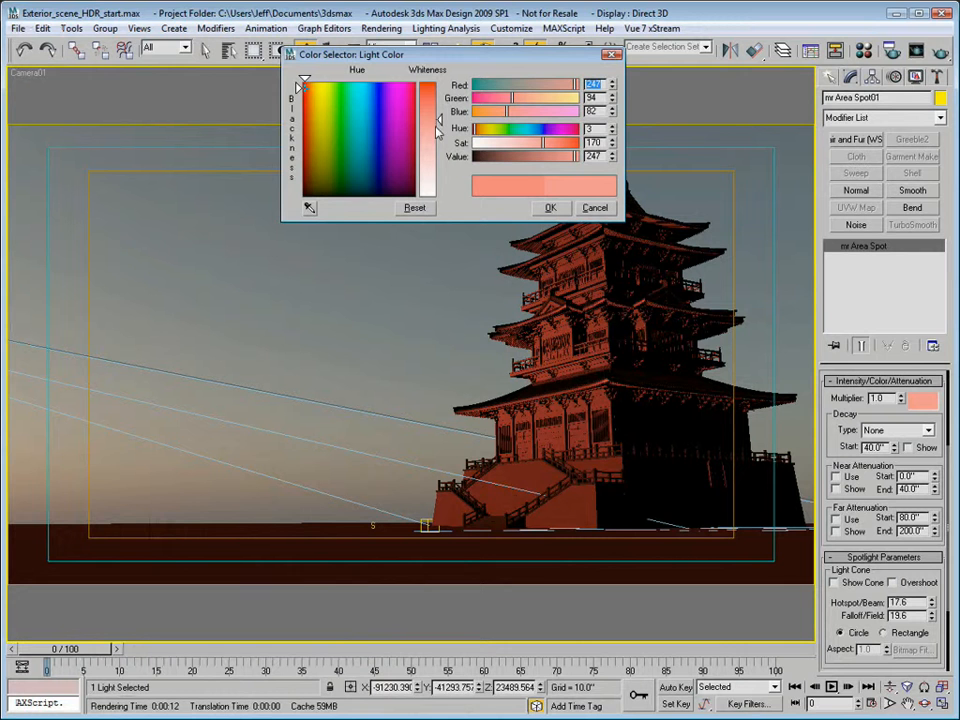
pyautogui.click(550, 208)
pyautogui.click(863, 50)
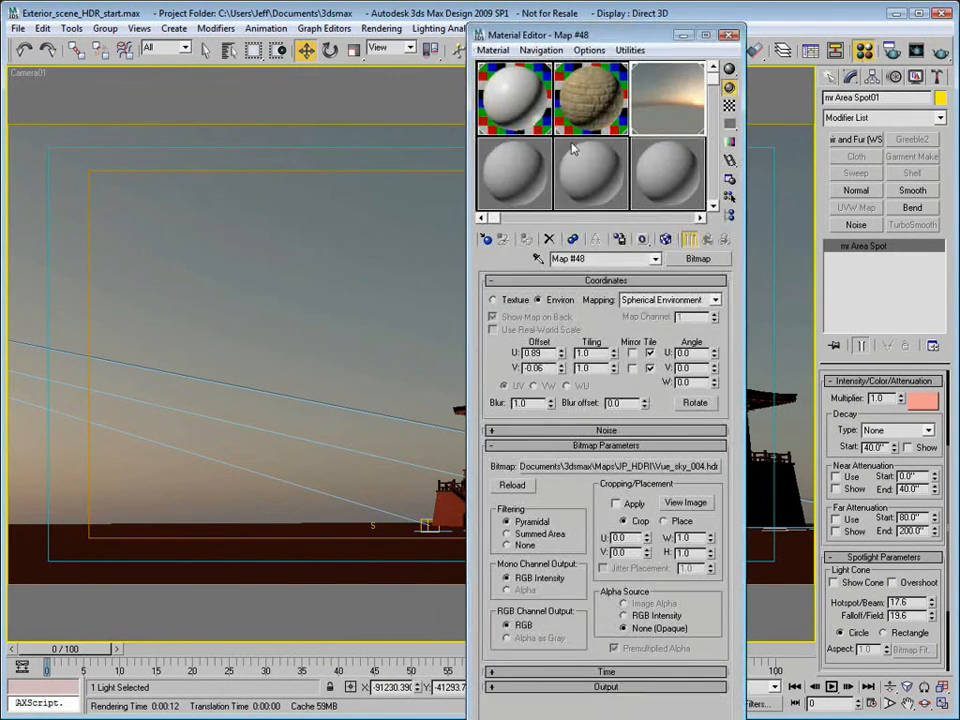
pyautogui.click(733, 30)
pyautogui.click(916, 50)
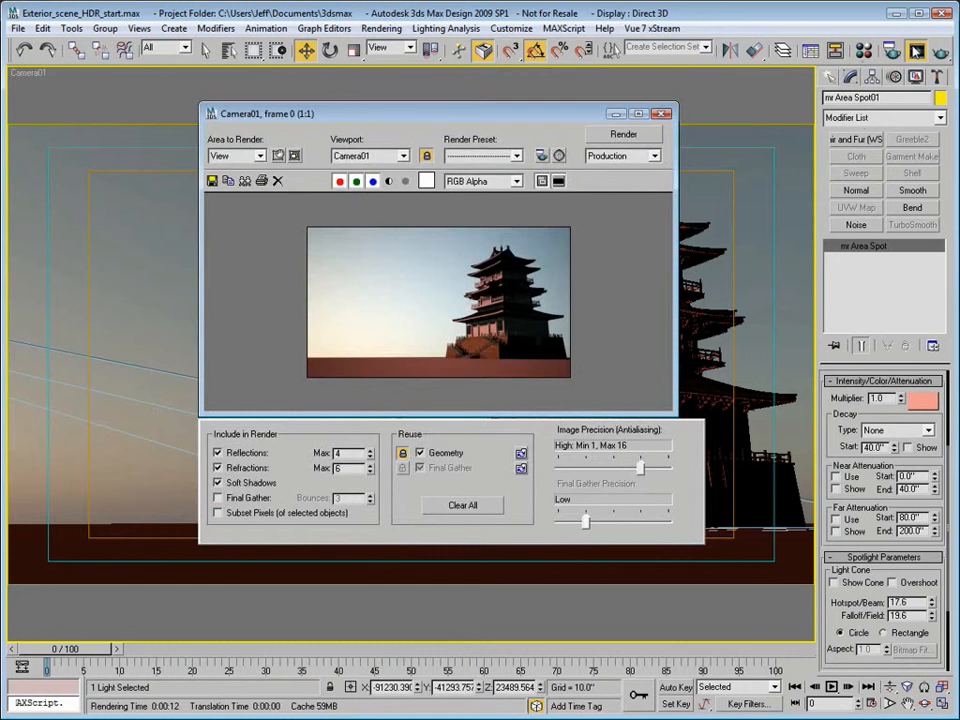
pyautogui.click(663, 115)
# - Shift the mr Area Spot's light color toward orange, to hue 7 with RGB 247, 109, 82
pyautogui.click(922, 400)
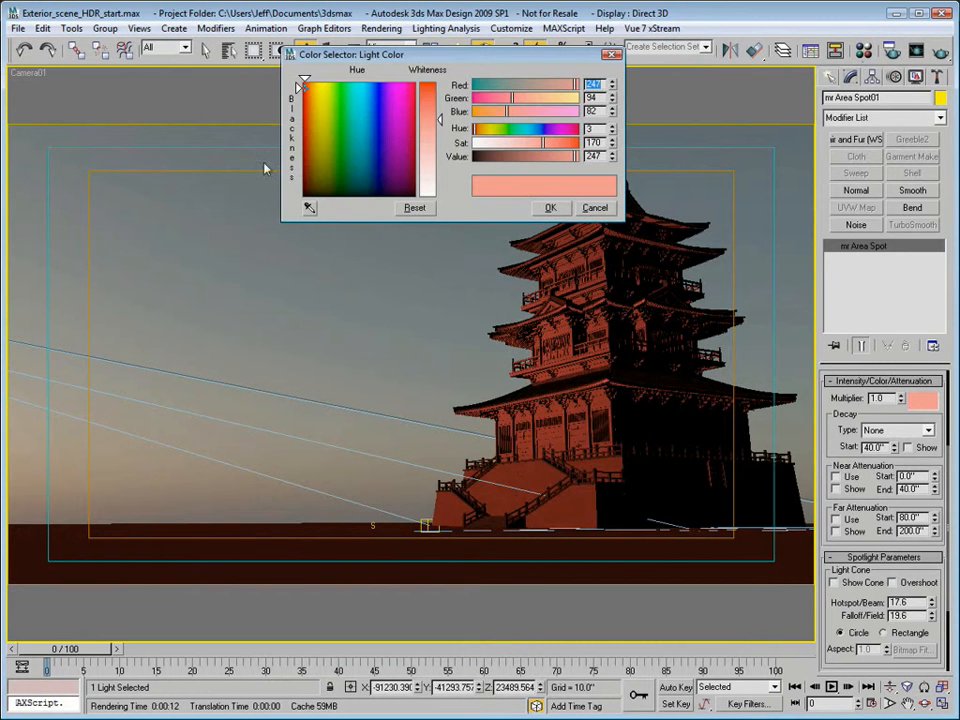
pyautogui.moveTo(305, 88); pyautogui.dragTo(307, 87)
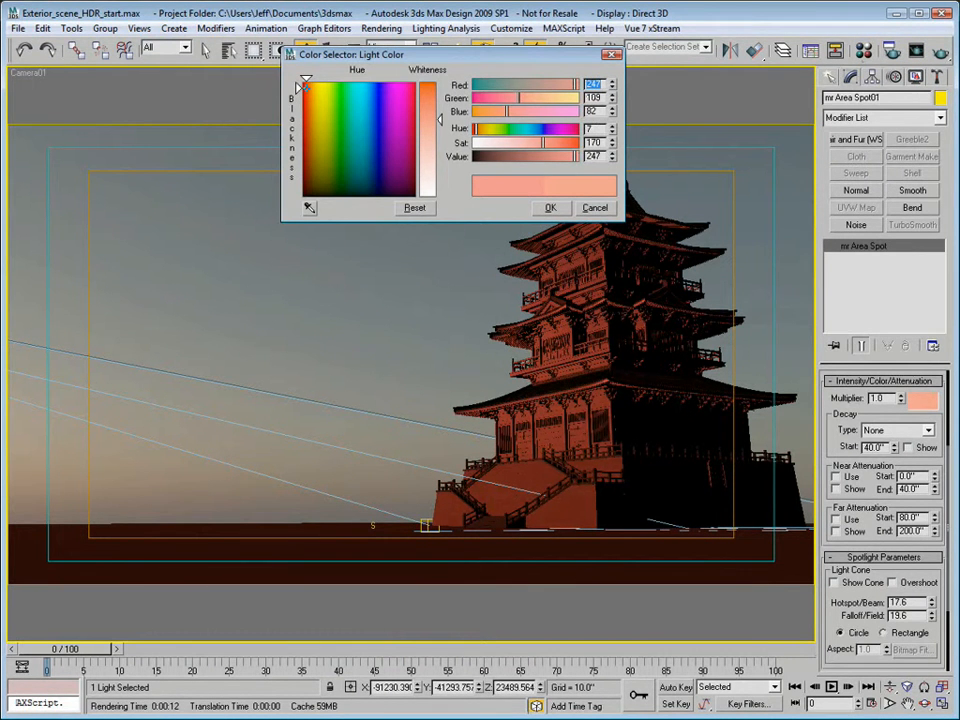
pyautogui.click(550, 207)
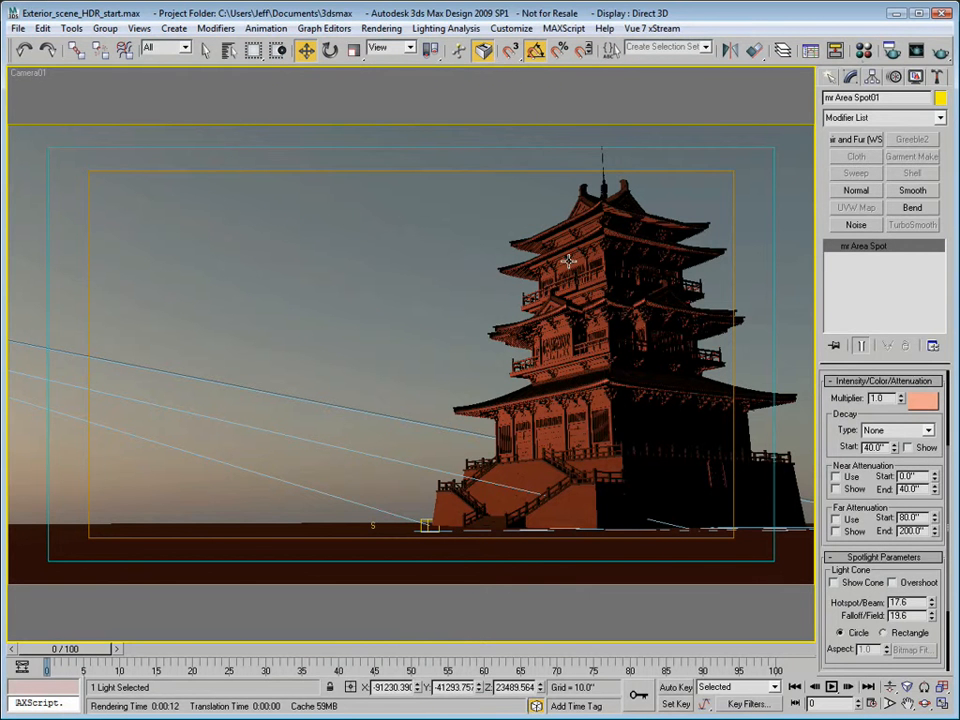
# - Enable Final Gather in the mental ray render settings
pyautogui.press('F10')
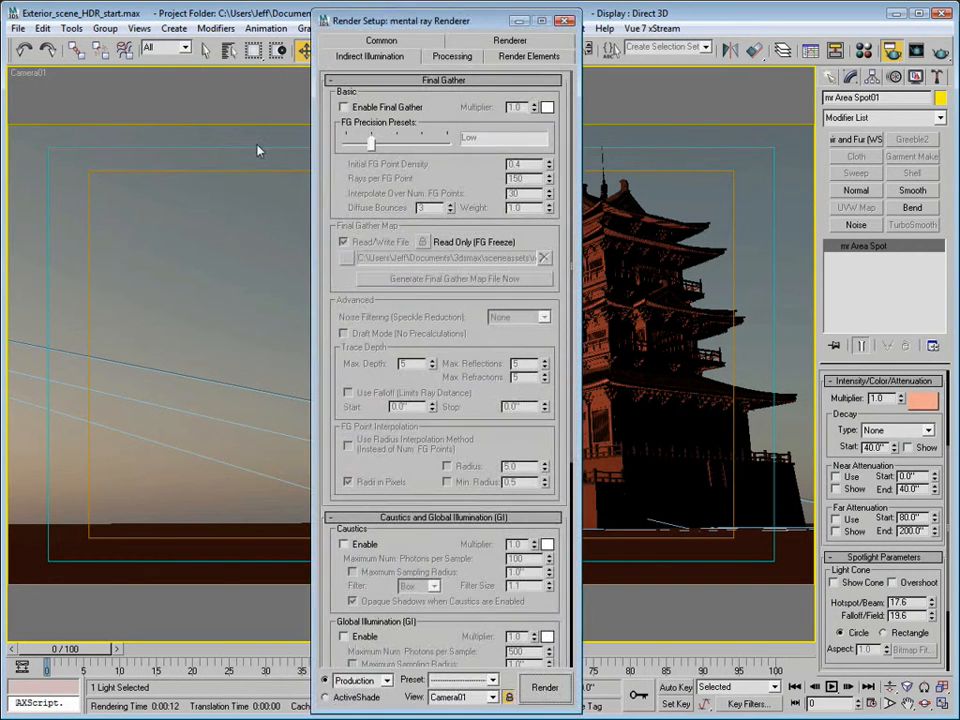
pyautogui.click(345, 107)
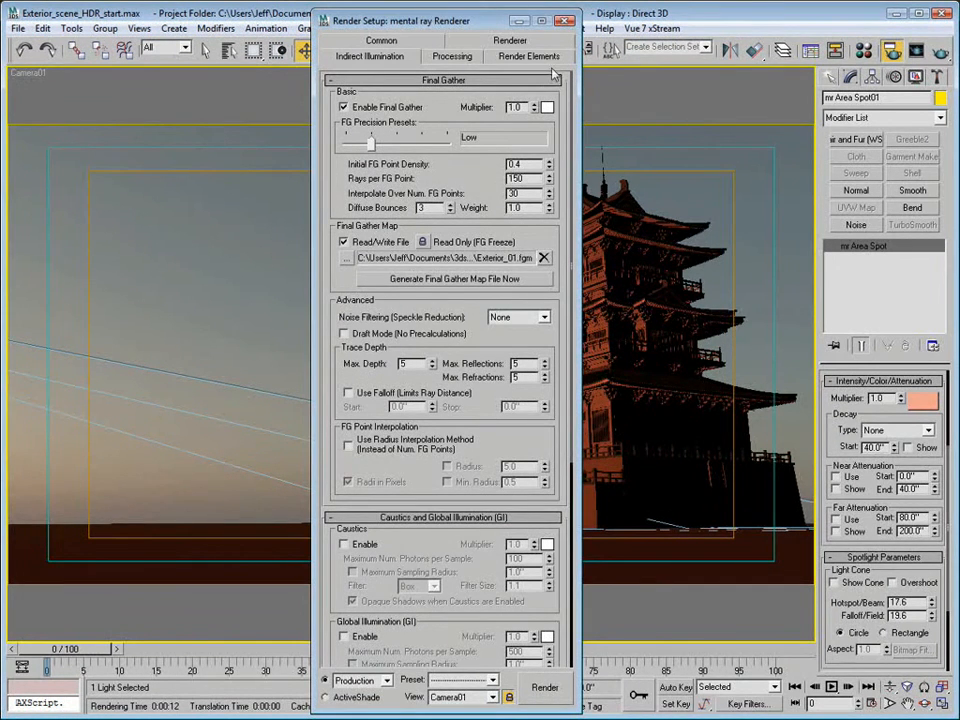
pyautogui.click(565, 21)
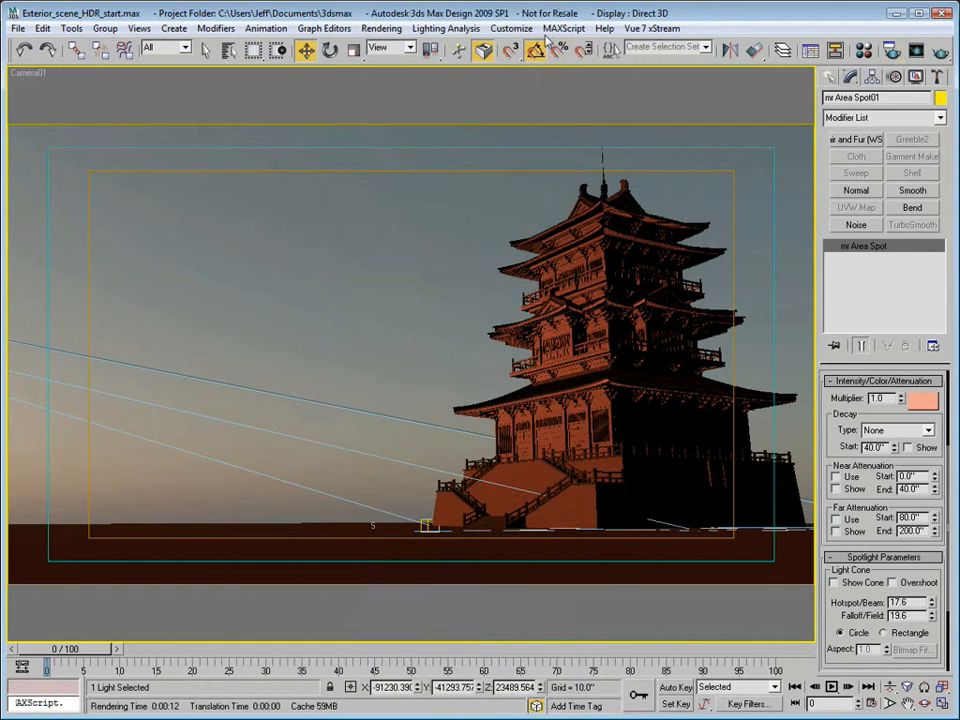
# - Set the mr Photographic Exposure Control's exposure value to 10.5 EV
pyautogui.click(381, 29)
pyautogui.click(421, 122)
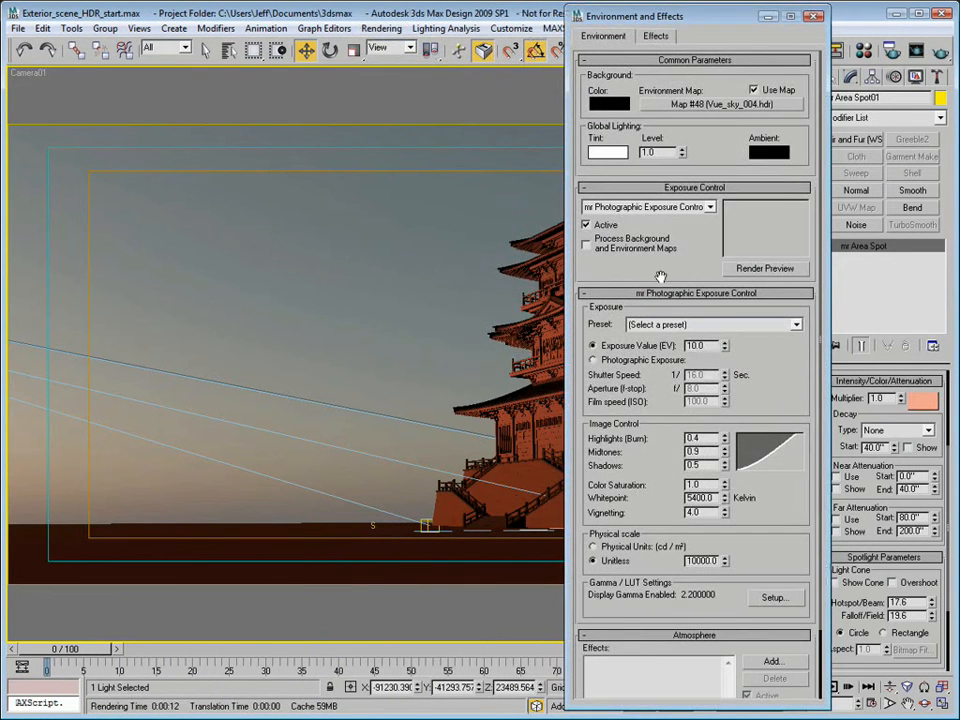
pyautogui.moveTo(704, 347); pyautogui.dragTo(633, 354)
pyautogui.write('1')
pyautogui.click(814, 17)
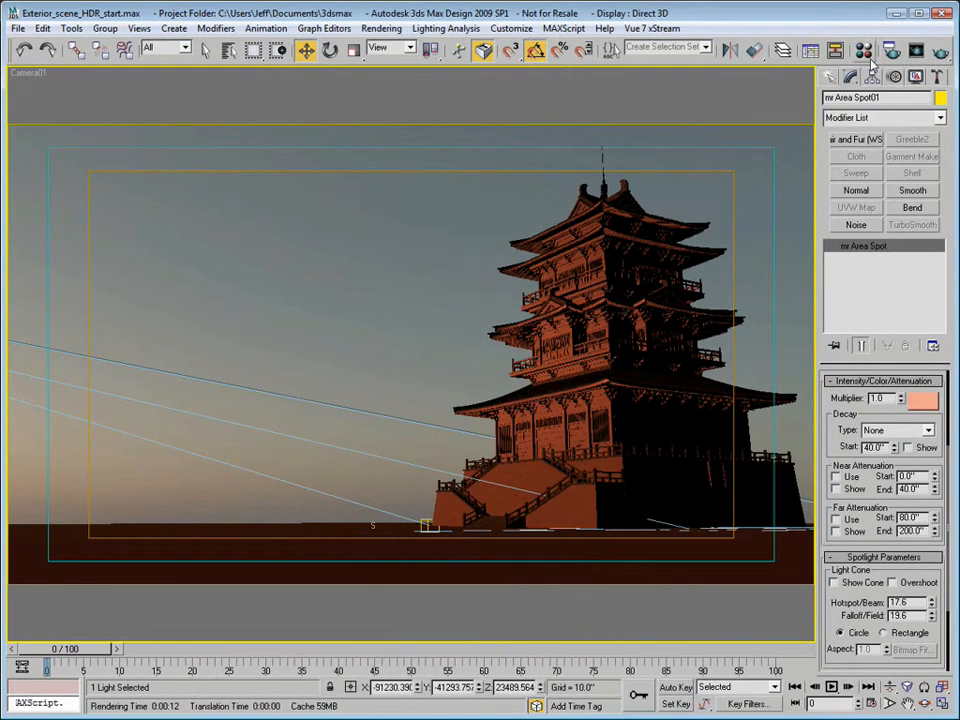
# - Set the photographic exposure value to 10 and Highlights (Burn) to 0.2, and render the Camera01 view
pyautogui.click(381, 28)
pyautogui.click(405, 123)
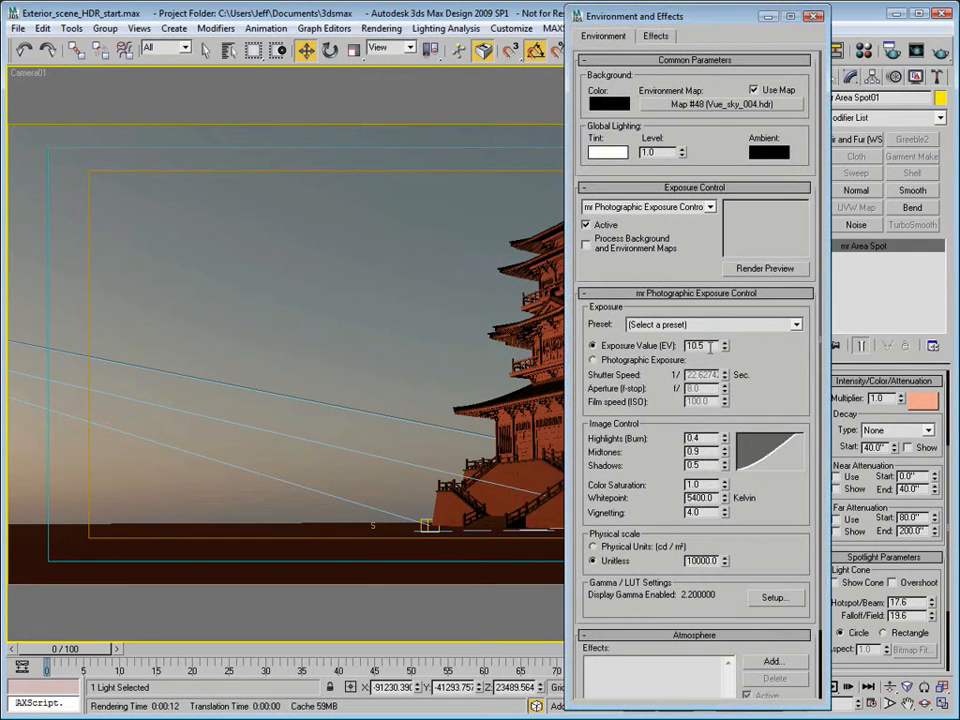
pyautogui.write('10')
pyautogui.press('Return')
pyautogui.doubleClick(706, 439)
pyautogui.write('0.2')
pyautogui.press('Tab')
pyautogui.press('Tab')
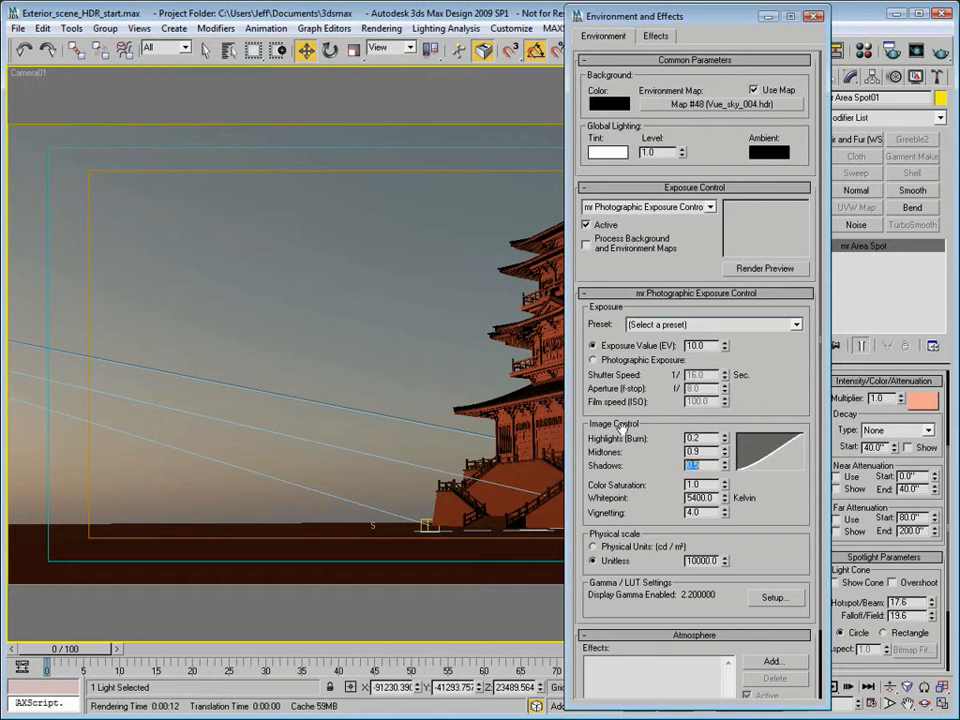
pyautogui.click(814, 18)
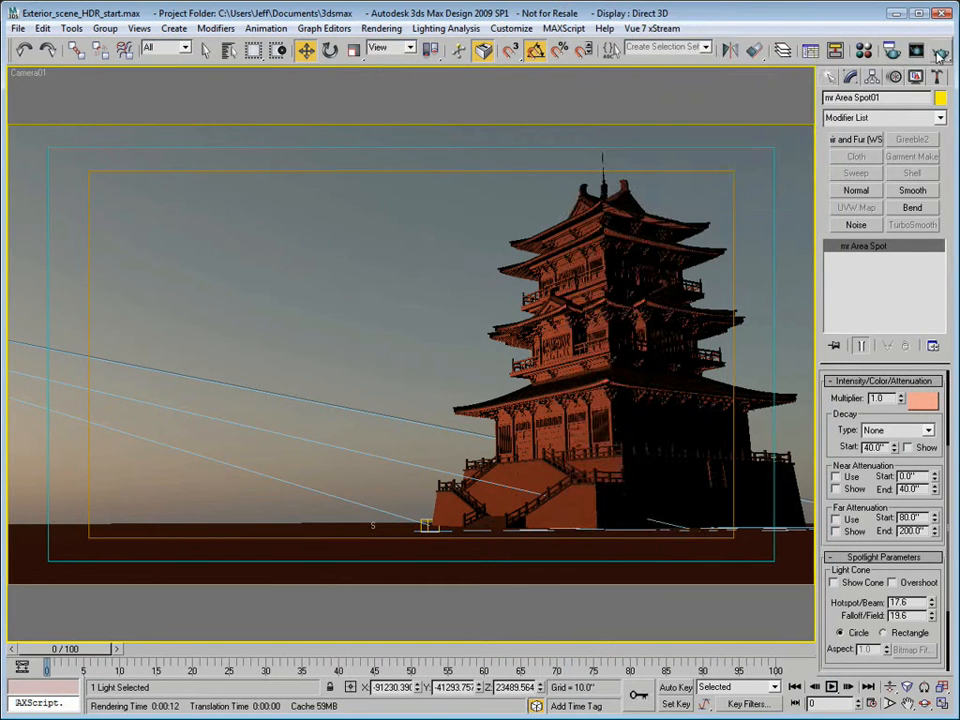
pyautogui.click(939, 53)
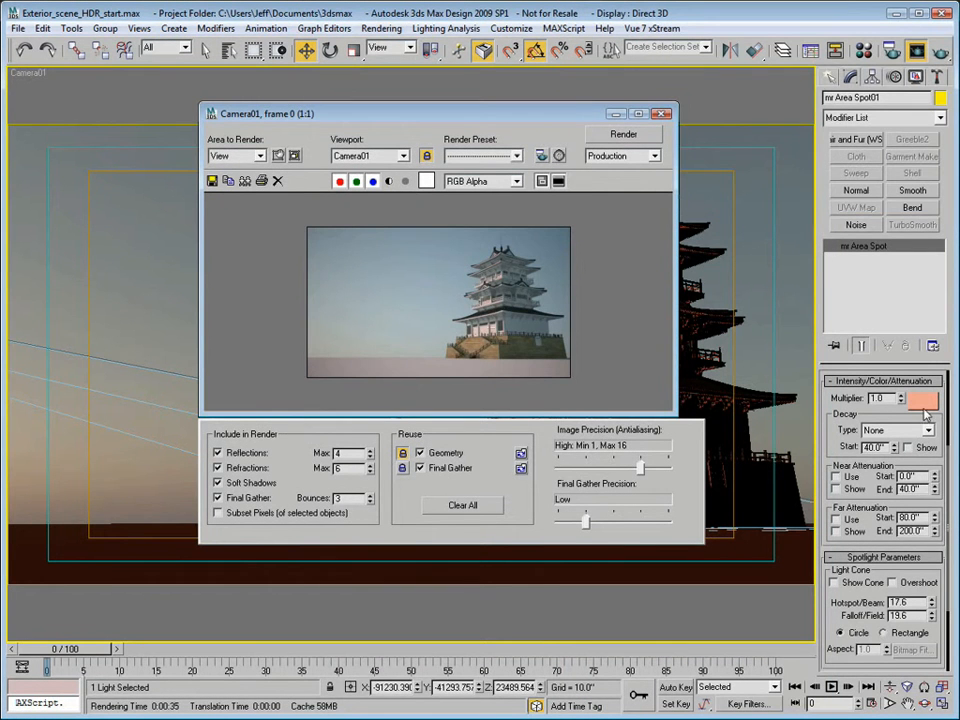
# - Deepen the mr Area Spot's light color toward red-orange, to hue 5 with RGB 238, 81, 60
pyautogui.click(922, 402)
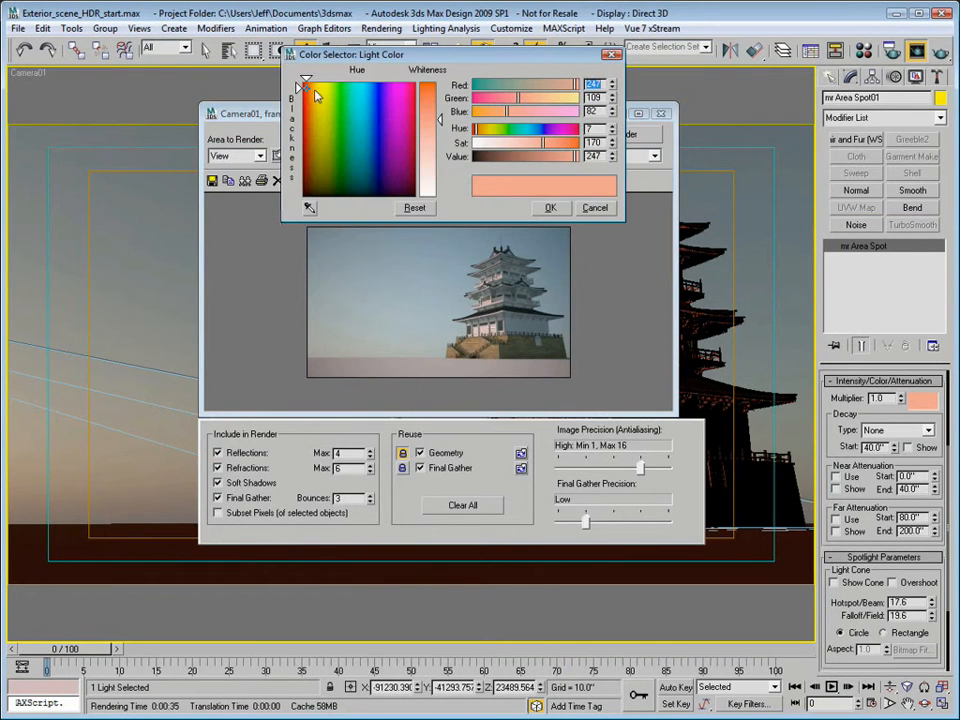
pyautogui.moveTo(310, 92); pyautogui.dragTo(302, 88)
pyautogui.moveTo(437, 119); pyautogui.dragTo(438, 113)
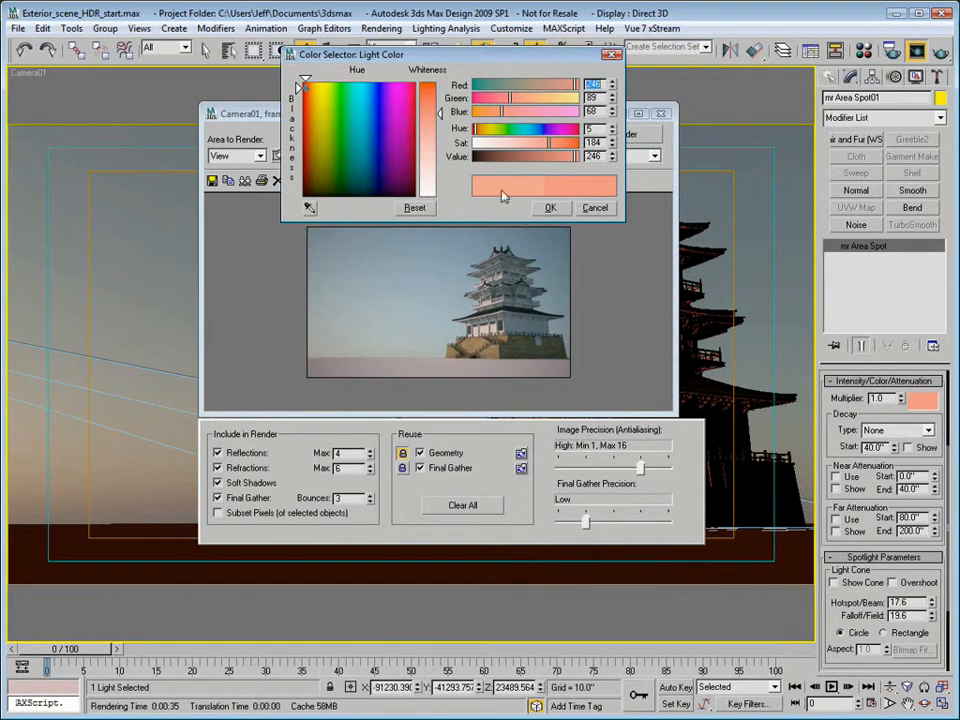
pyautogui.moveTo(308, 92); pyautogui.dragTo(298, 91)
pyautogui.moveTo(435, 115); pyautogui.dragTo(436, 110)
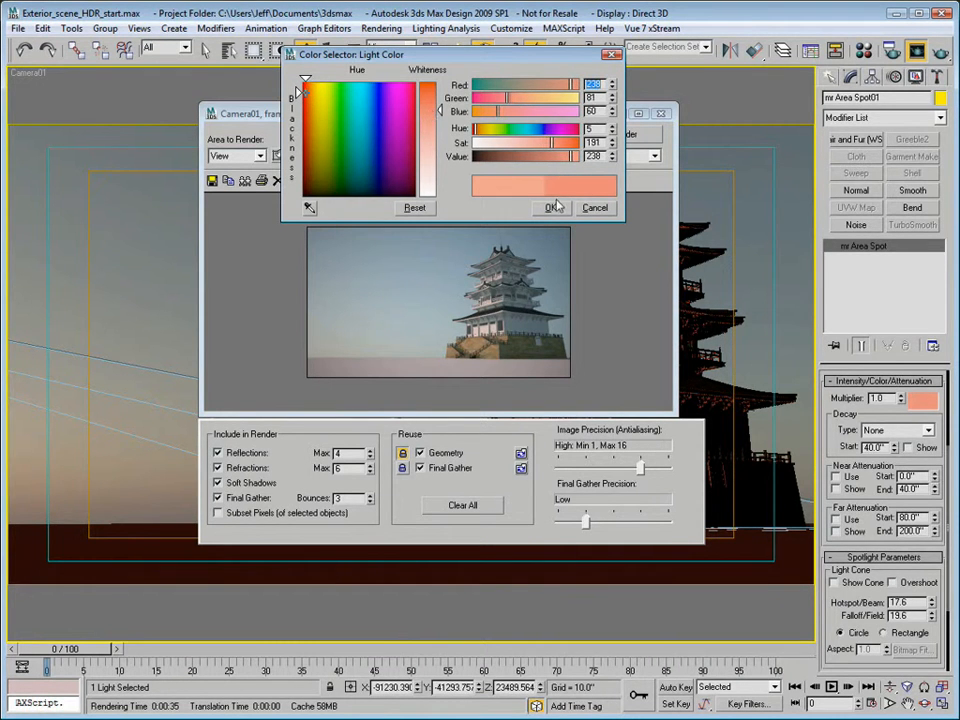
pyautogui.click(549, 209)
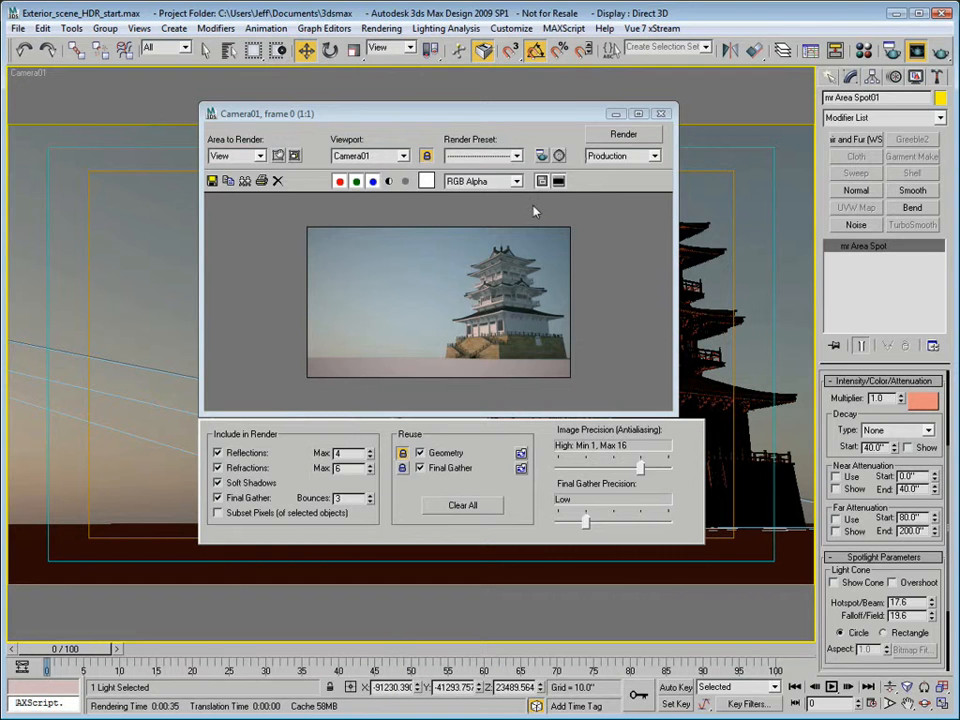
# - Set the photographic exposure control's Midtones to 0.75 and Whitepoint to 6500 Kelvin, and render the Camera01 view
pyautogui.click(381, 28)
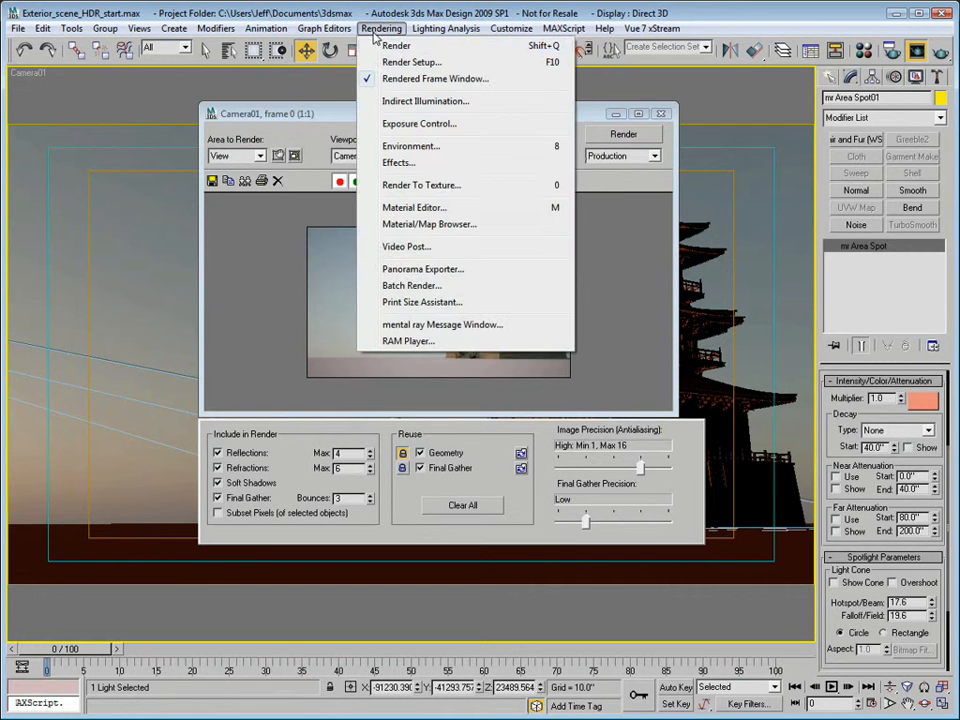
pyautogui.click(406, 126)
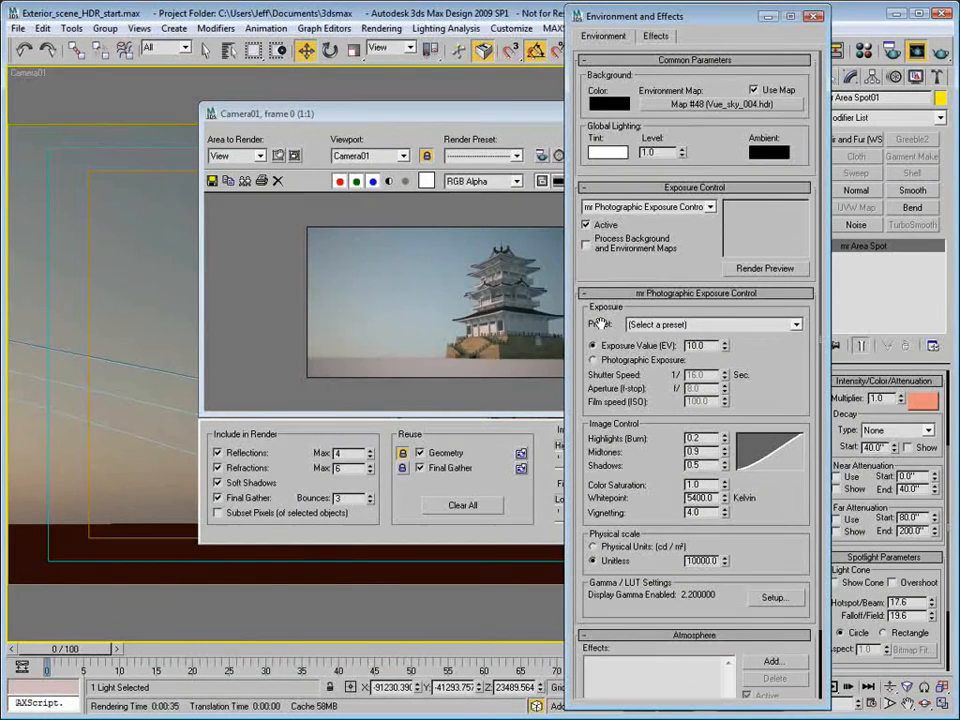
pyautogui.doubleClick(710, 453)
pyautogui.write('.75')
pyautogui.press('Tab')
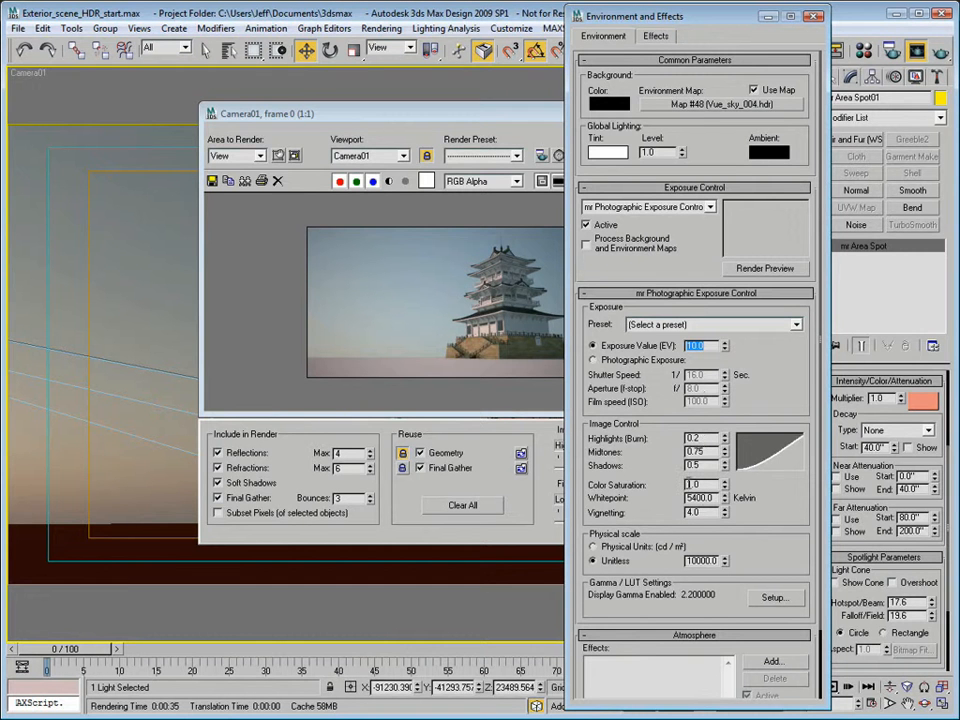
pyautogui.moveTo(697, 497); pyautogui.dragTo(660, 492)
pyautogui.click(651, 485)
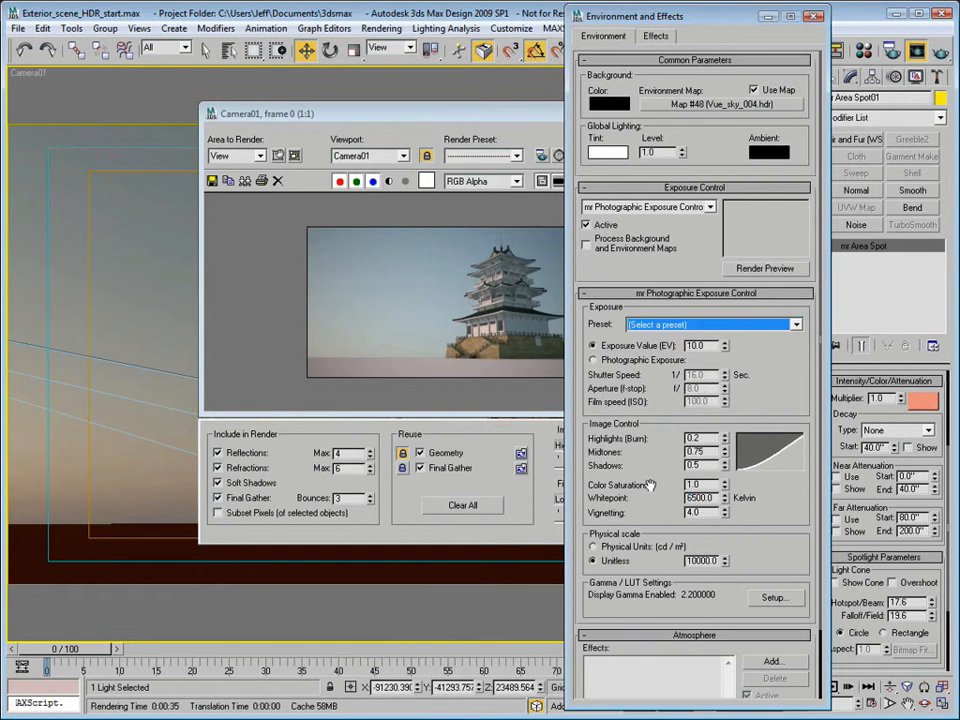
pyautogui.click(813, 18)
pyautogui.hotkey('shift', 'q')
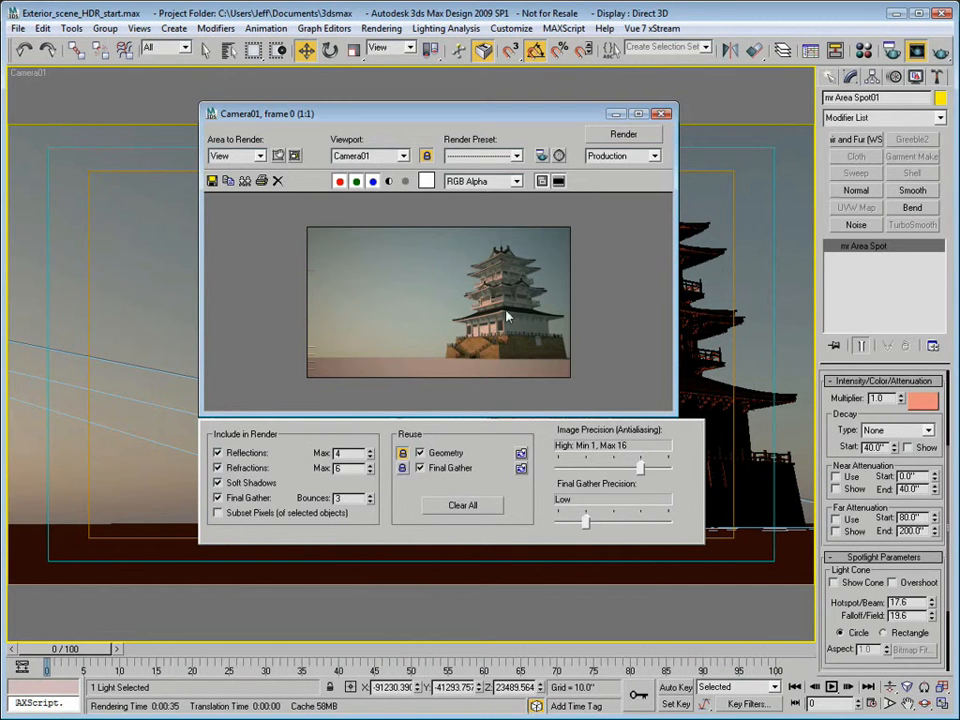
# - Close the rendered image and review the mr Area Spot's light color
pyautogui.click(663, 116)
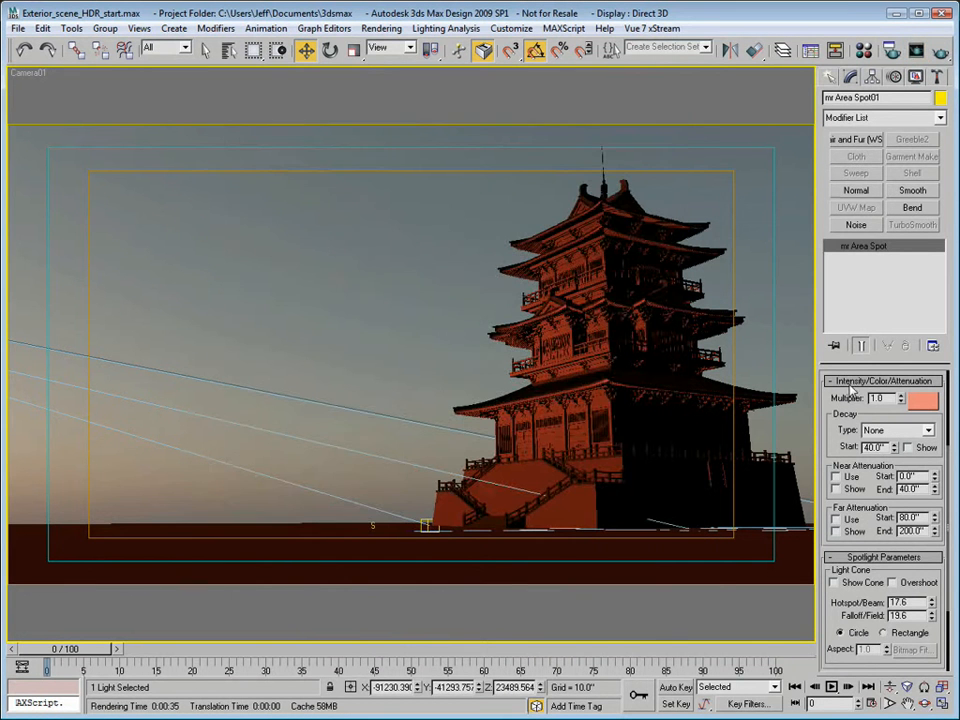
pyautogui.click(922, 400)
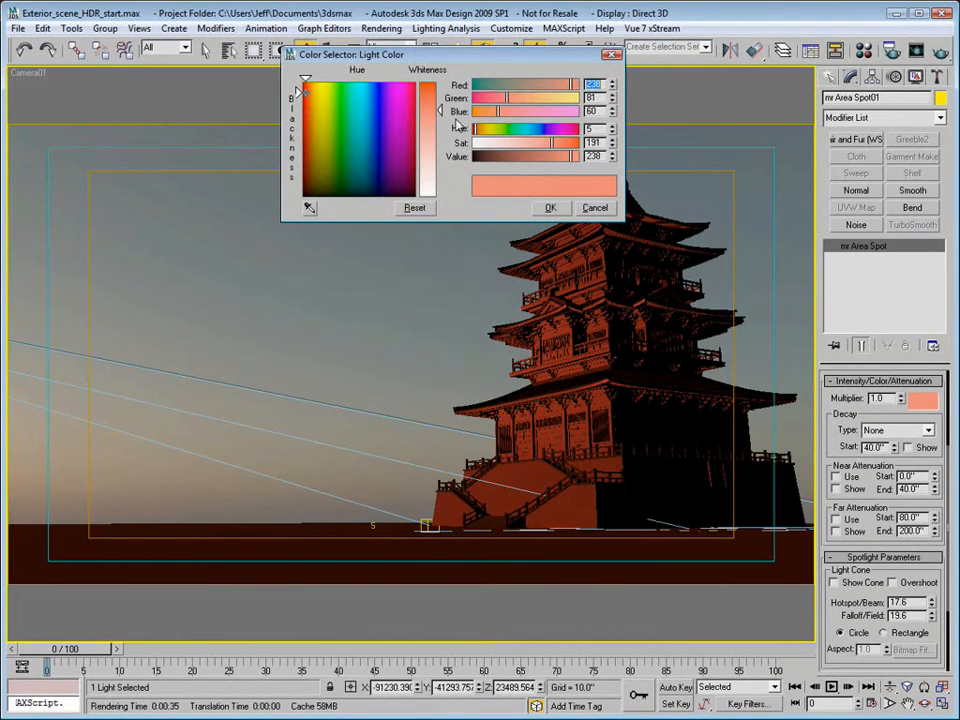
pyautogui.click(550, 207)
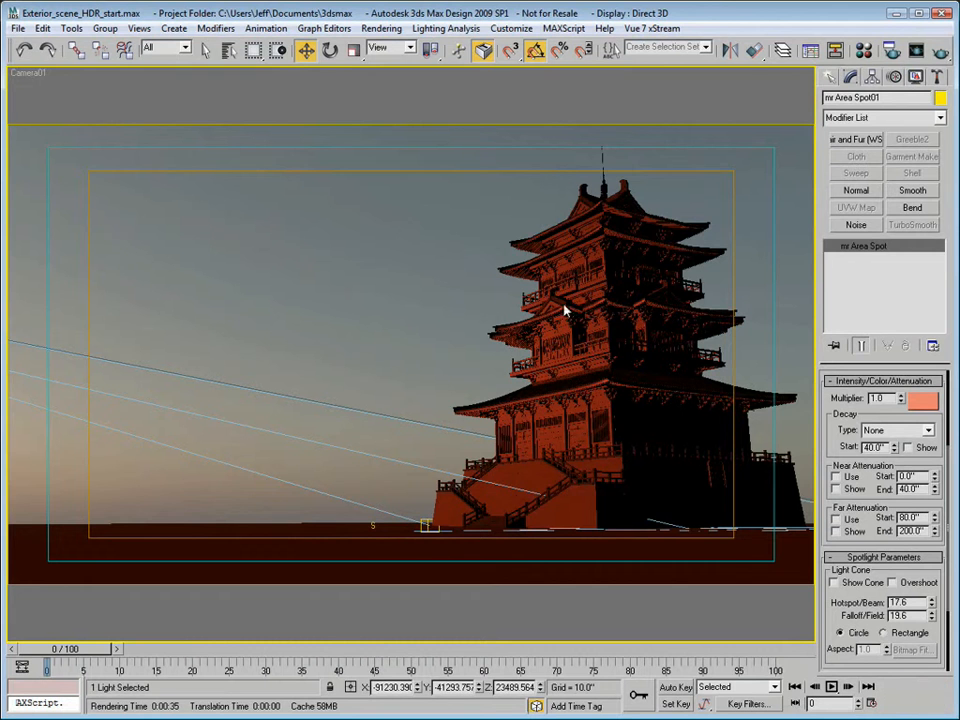
# - Switch to a Perspective view framing a close-up of the pagoda's lower storeys, orbiting around the selected building, and leave nothing selected
pyautogui.press('p')
pyautogui.click(888, 686)
pyautogui.moveTo(723, 440); pyautogui.dragTo(733, 343)
pyautogui.click(925, 703)
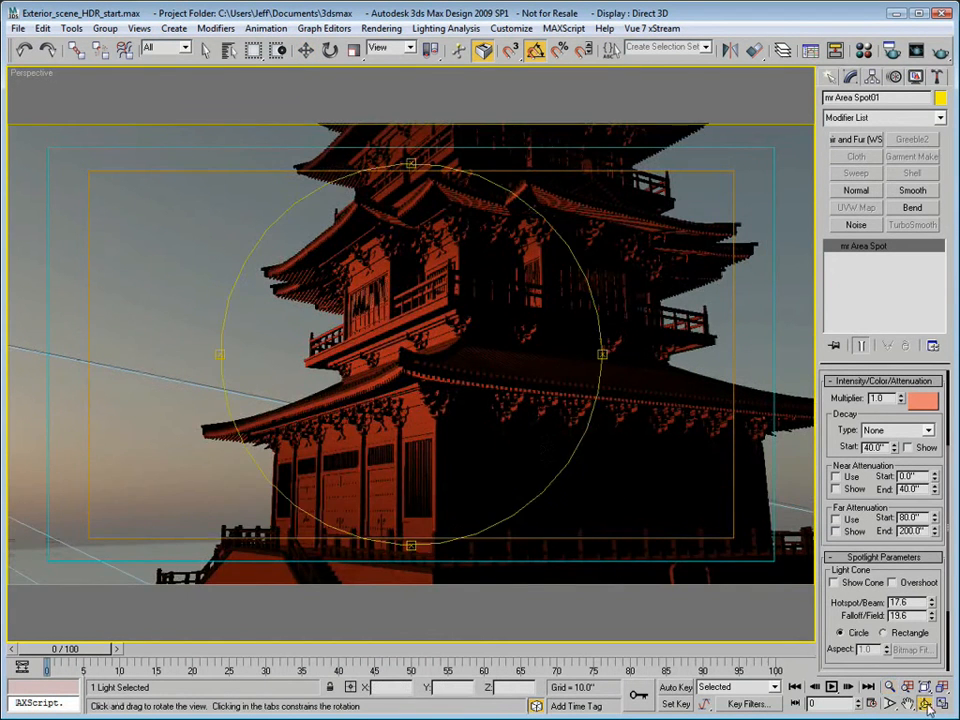
pyautogui.moveTo(489, 422)
pyautogui.mouseDown()
pyautogui.moveTo(495, 416)
pyautogui.moveTo(432, 412)
pyautogui.moveTo(476, 418)
pyautogui.moveTo(501, 407)
pyautogui.moveTo(487, 410)
pyautogui.mouseUp()
pyautogui.click(307, 52)
pyautogui.click(332, 208)
pyautogui.click(925, 703)
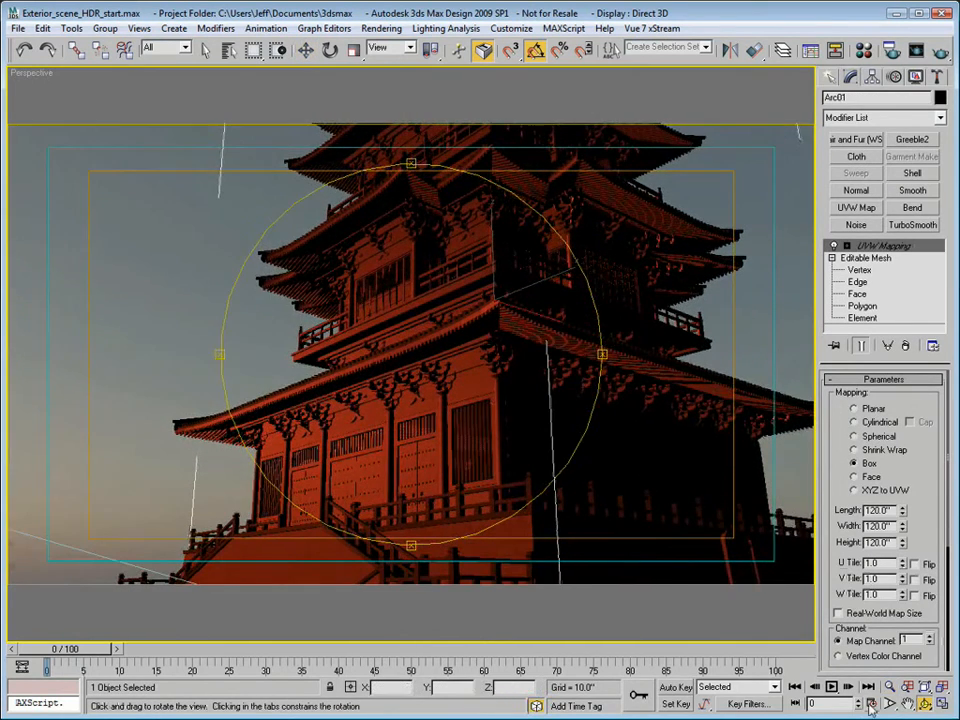
pyautogui.click(889, 688)
pyautogui.moveTo(305, 468); pyautogui.dragTo(277, 417)
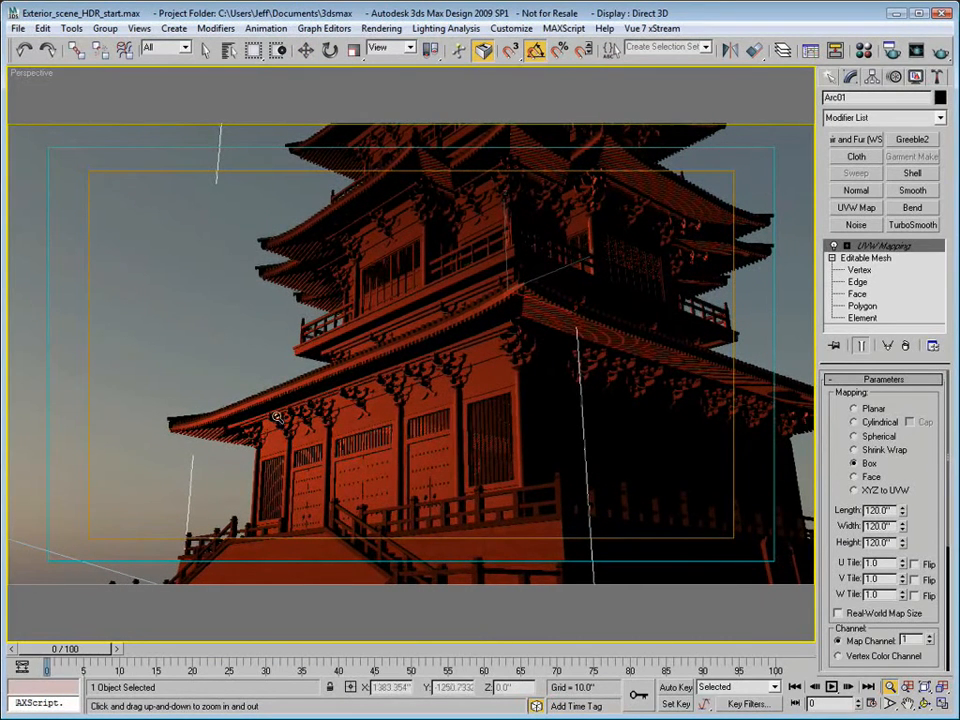
pyautogui.click(307, 54)
pyautogui.hotkey('ctrl', 'd')
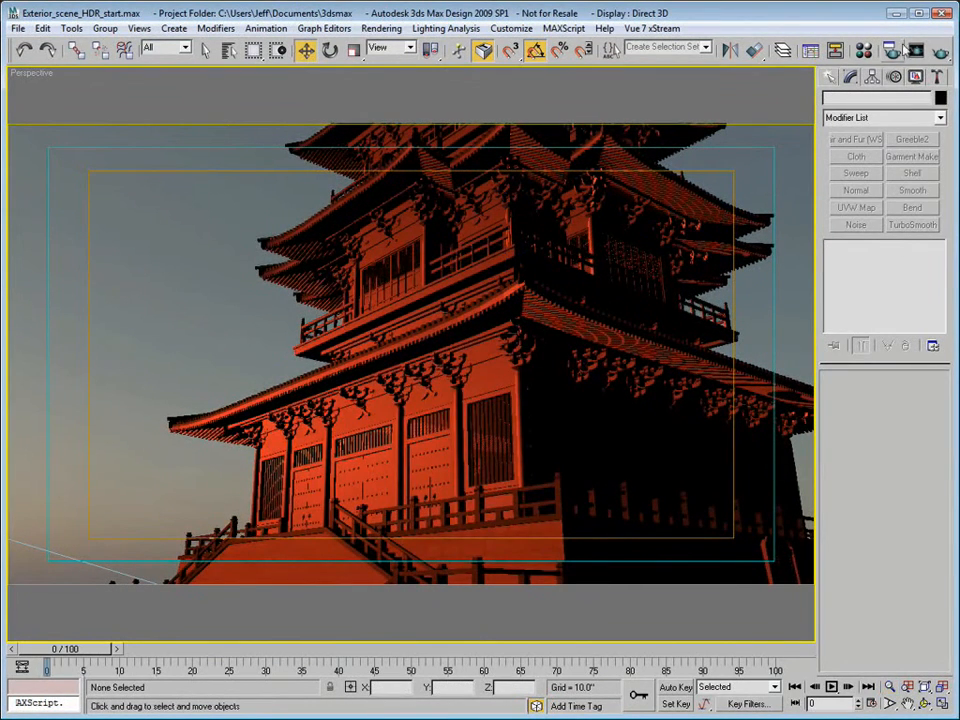
# - Set the render output width to 500 pixels
pyautogui.press('F10')
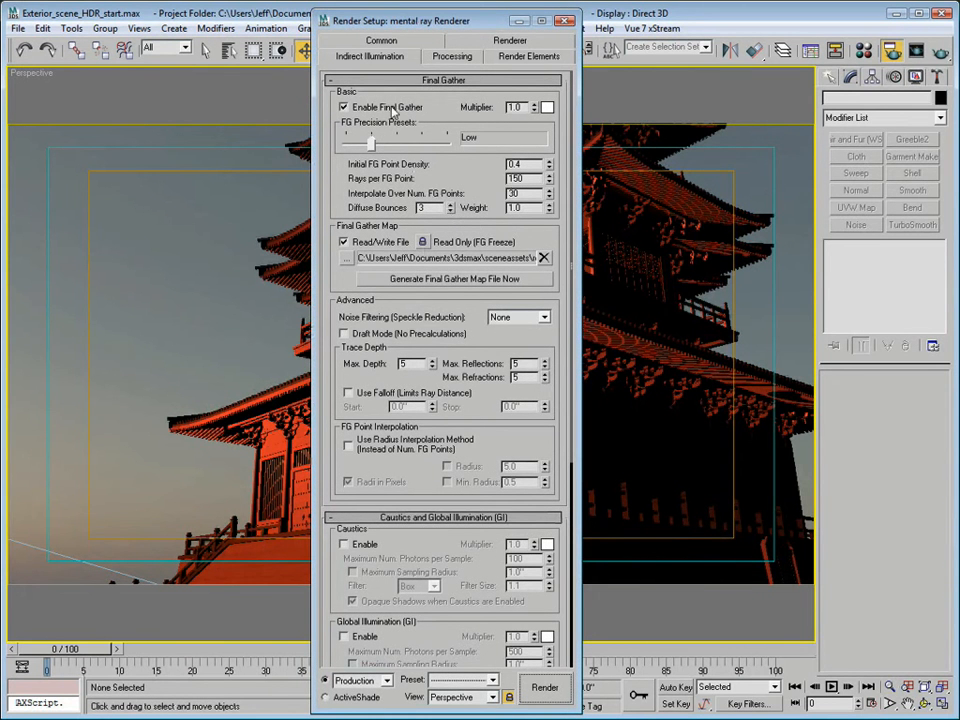
pyautogui.click(381, 41)
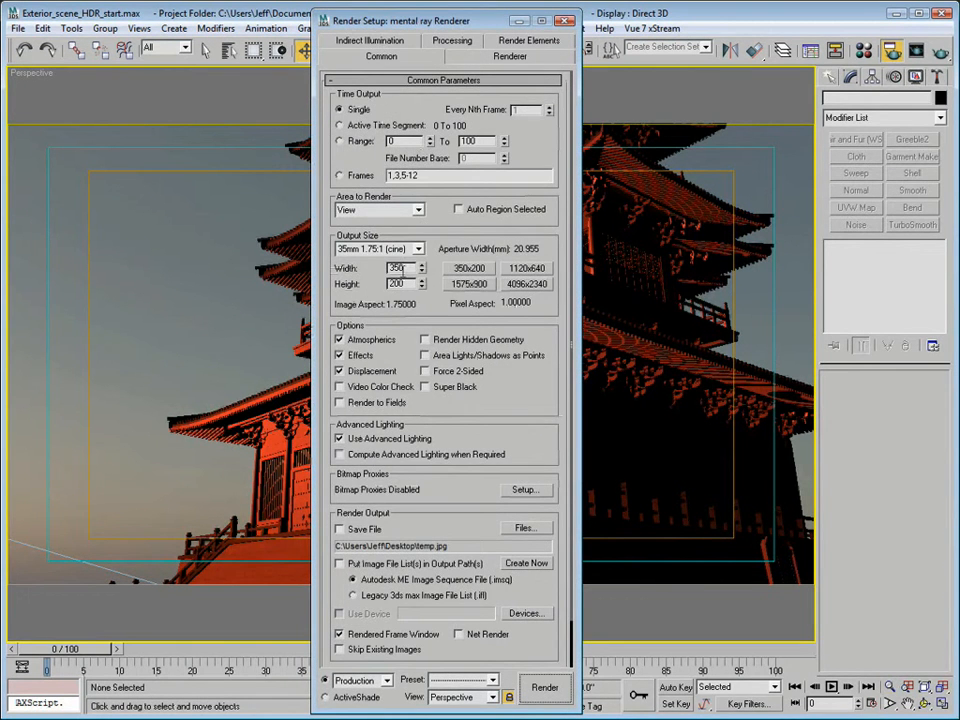
pyautogui.doubleClick(397, 268)
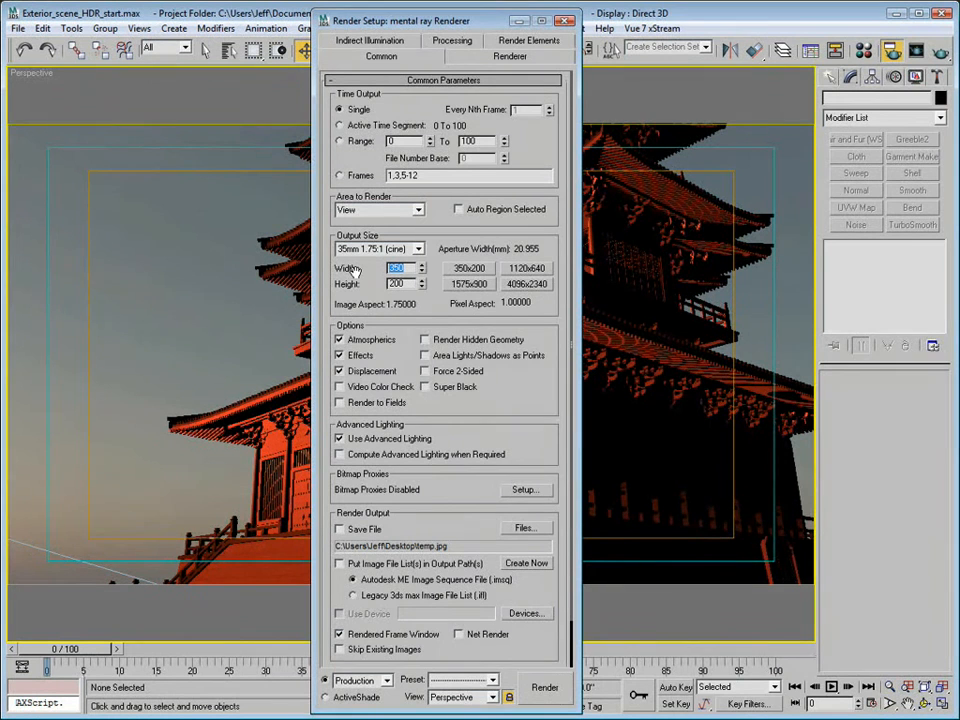
pyautogui.write('500')
pyautogui.press('Tab')
# - Set the Final Gather precision preset to High, and replace the old final gather map file with a newly generated, read-only one
pyautogui.click(384, 44)
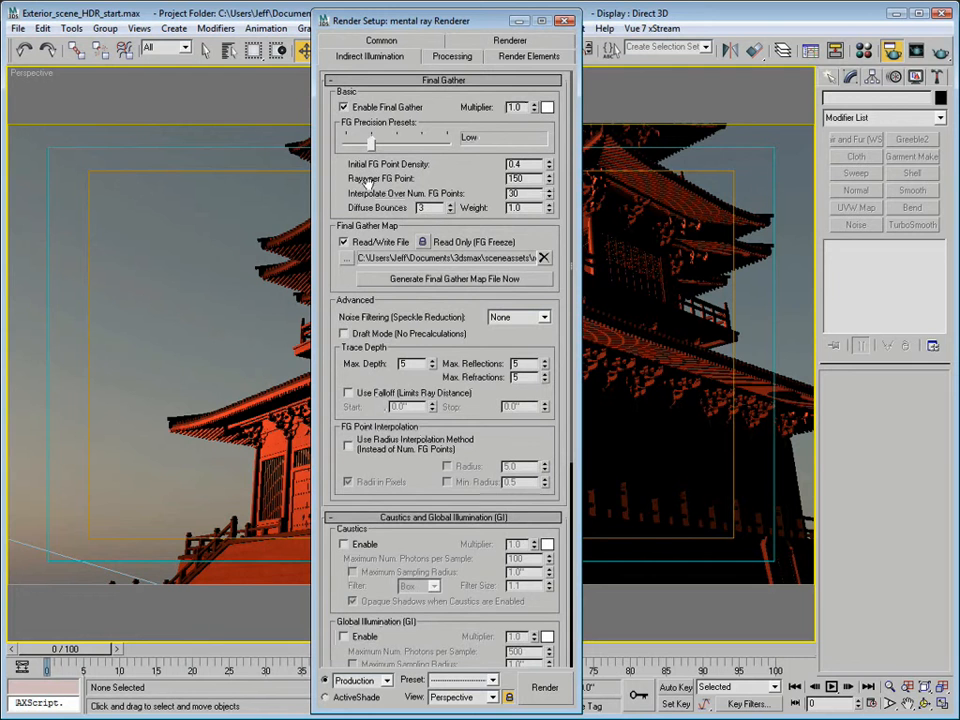
pyautogui.moveTo(374, 142); pyautogui.dragTo(420, 143)
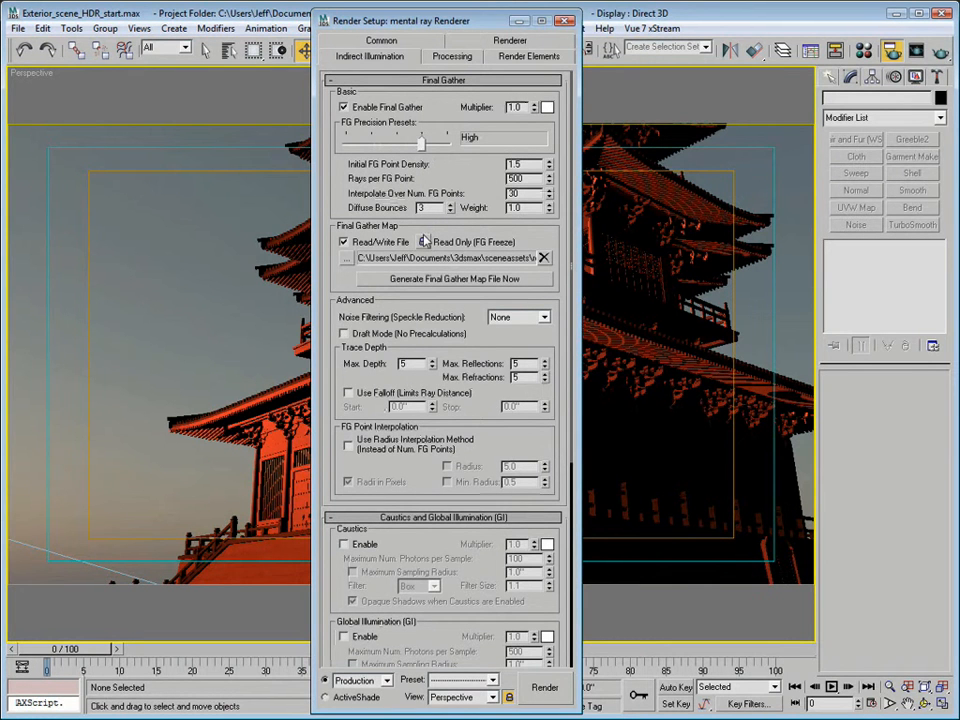
pyautogui.click(543, 258)
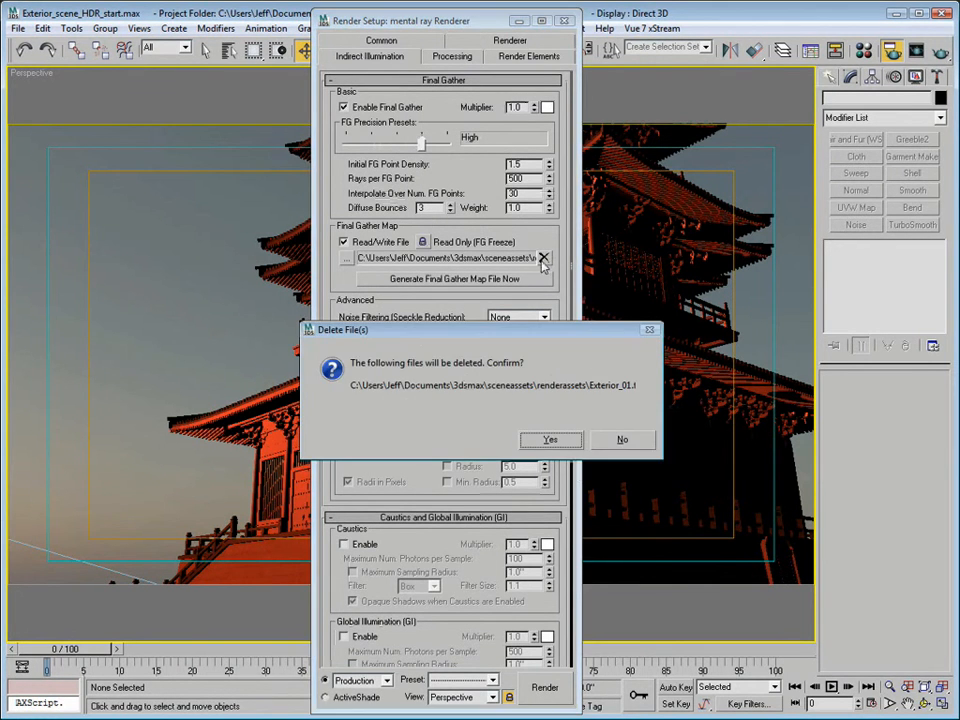
pyautogui.click(553, 440)
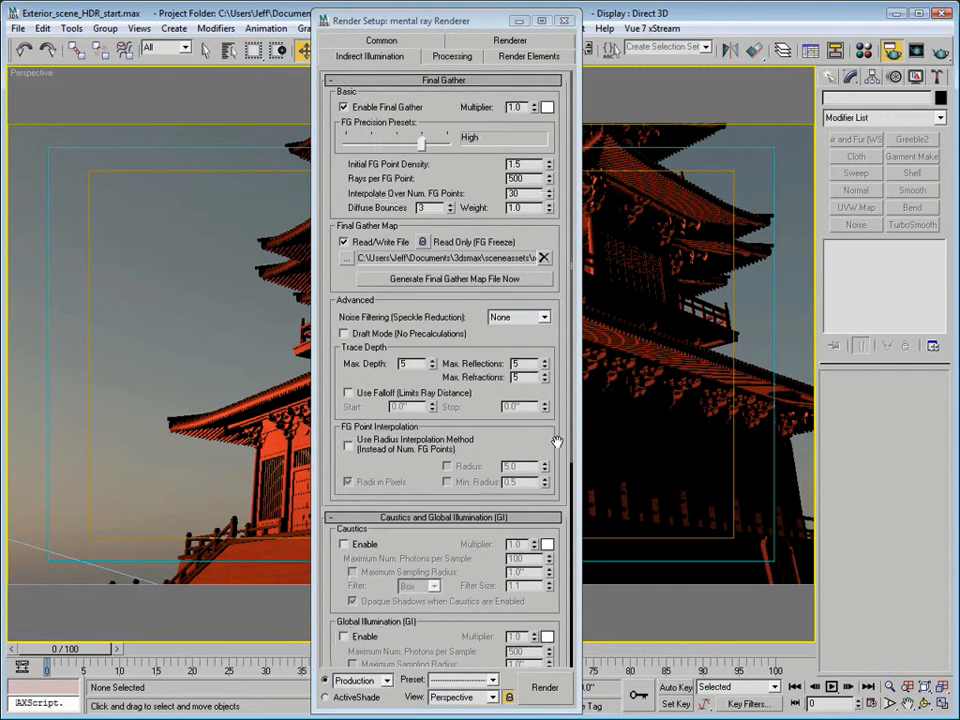
pyautogui.click(497, 279)
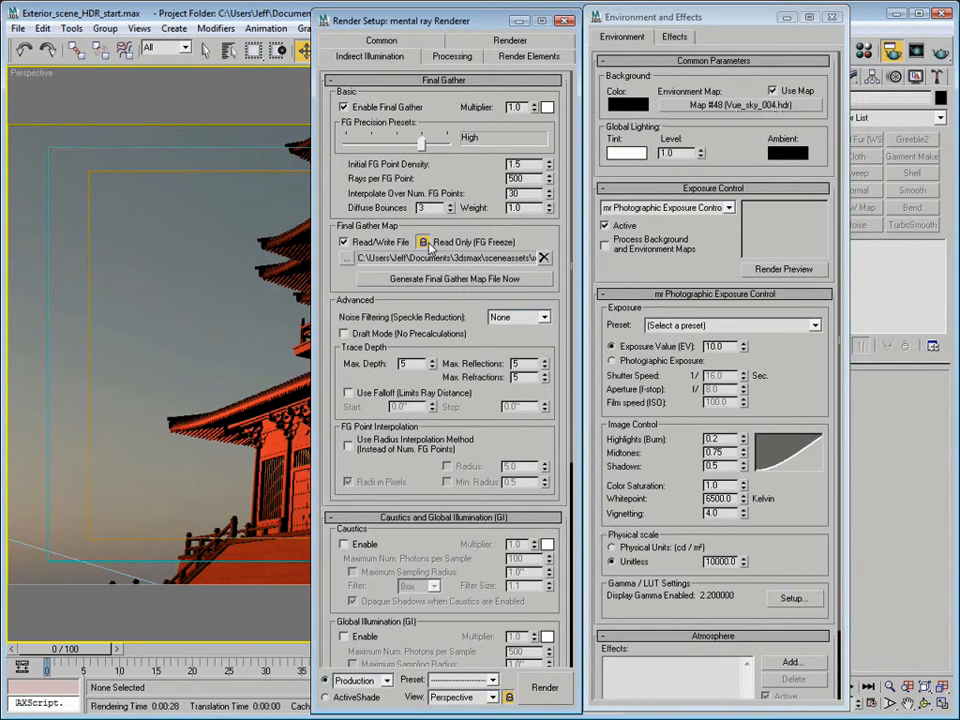
# - Set the photographic exposure control's Whitepoint to 4600 Kelvin
pyautogui.moveTo(716, 498); pyautogui.dragTo(658, 494)
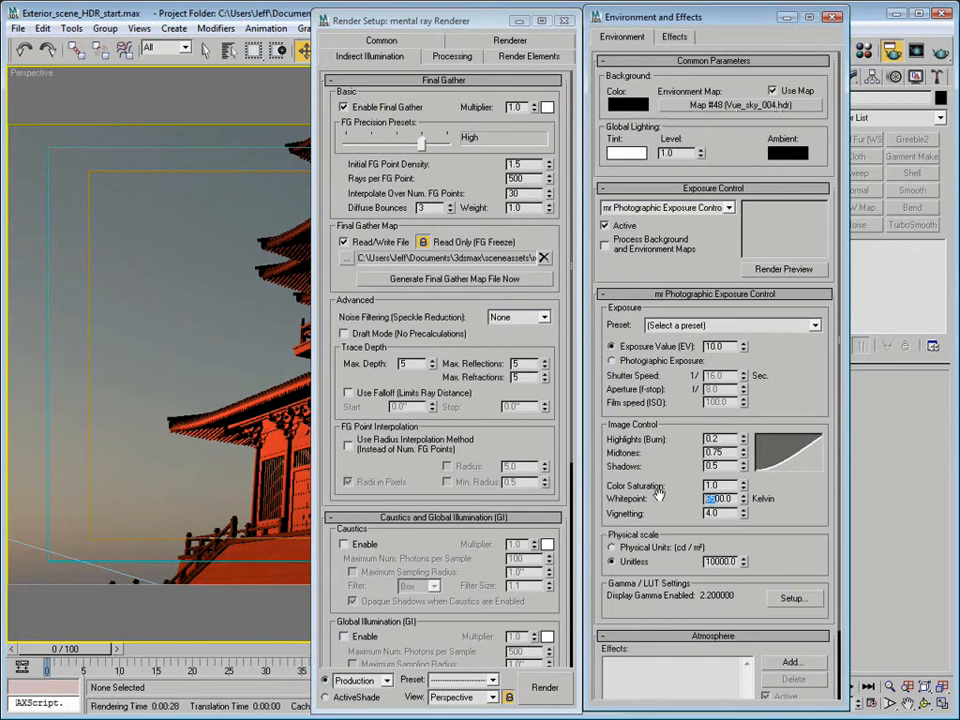
pyautogui.write('48')
pyautogui.press('Return')
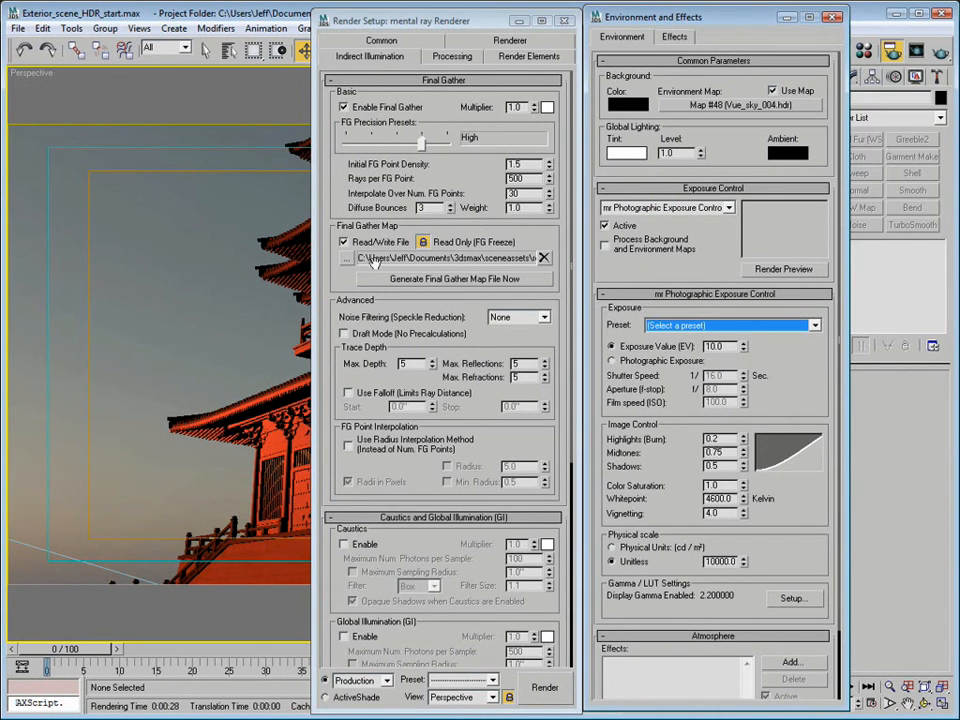
# - Set the render output width to 900 pixels and render the Perspective view
pyautogui.click(381, 40)
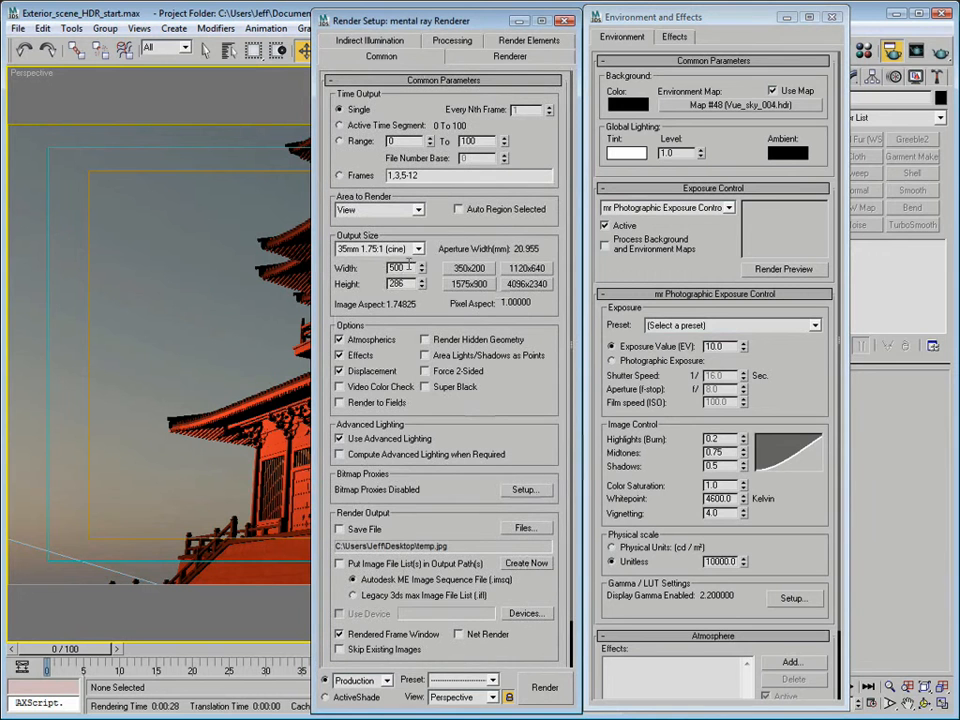
pyautogui.write('900')
pyautogui.press('Tab')
pyautogui.click(370, 41)
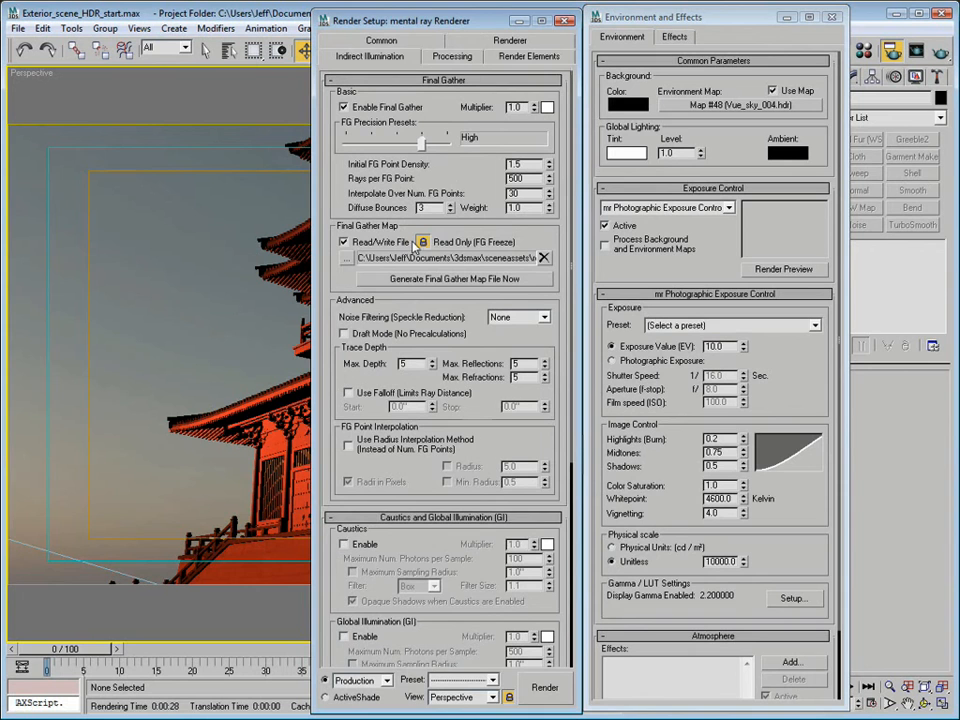
pyautogui.click(563, 22)
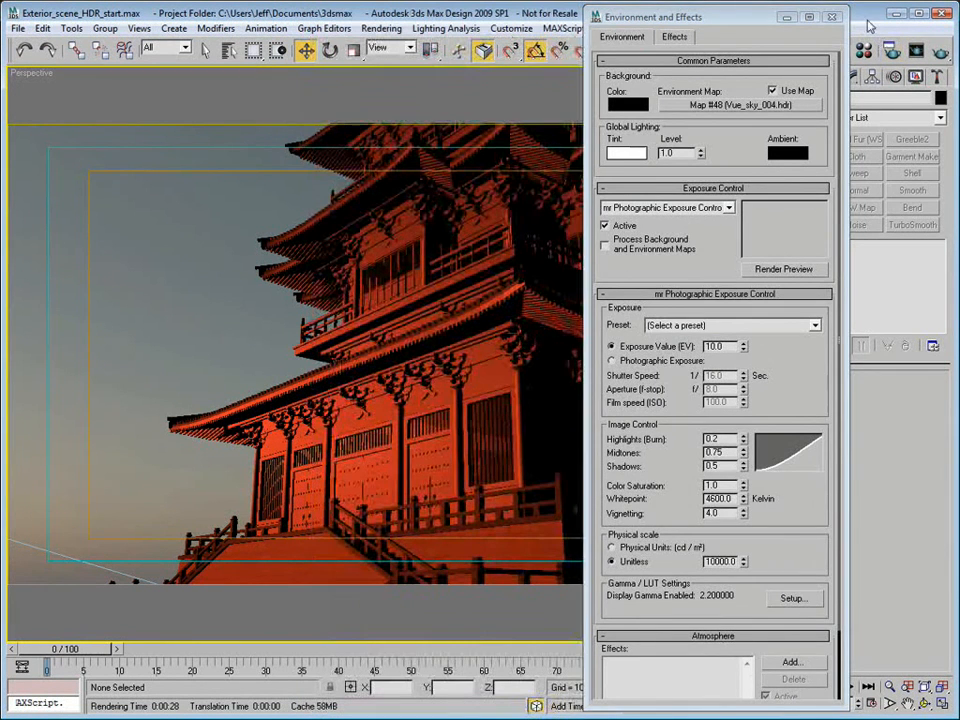
pyautogui.click(836, 17)
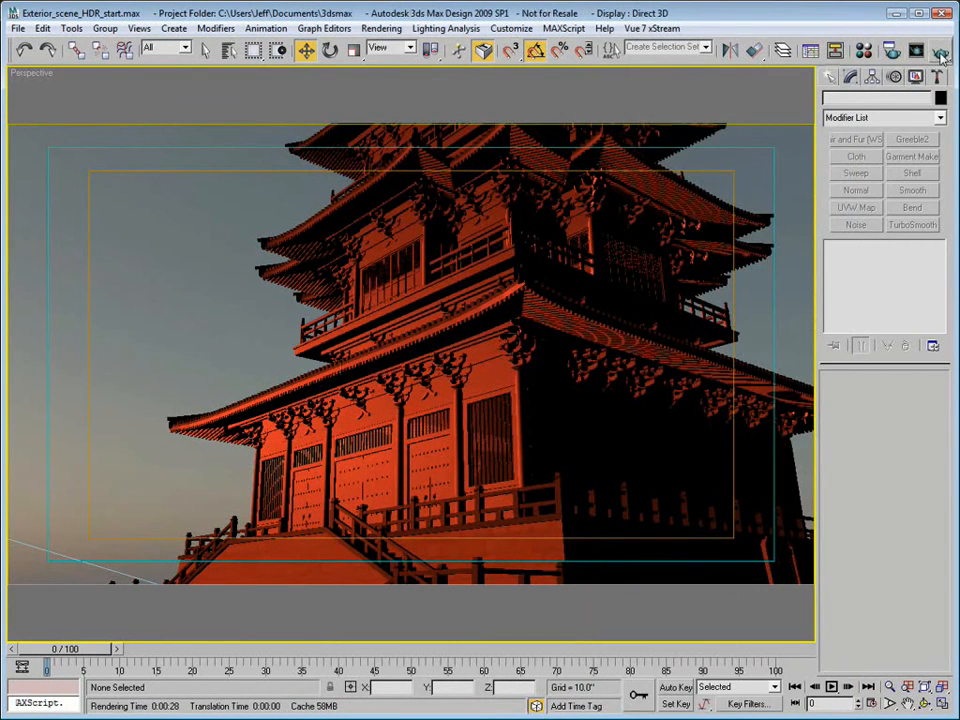
pyautogui.click(941, 54)
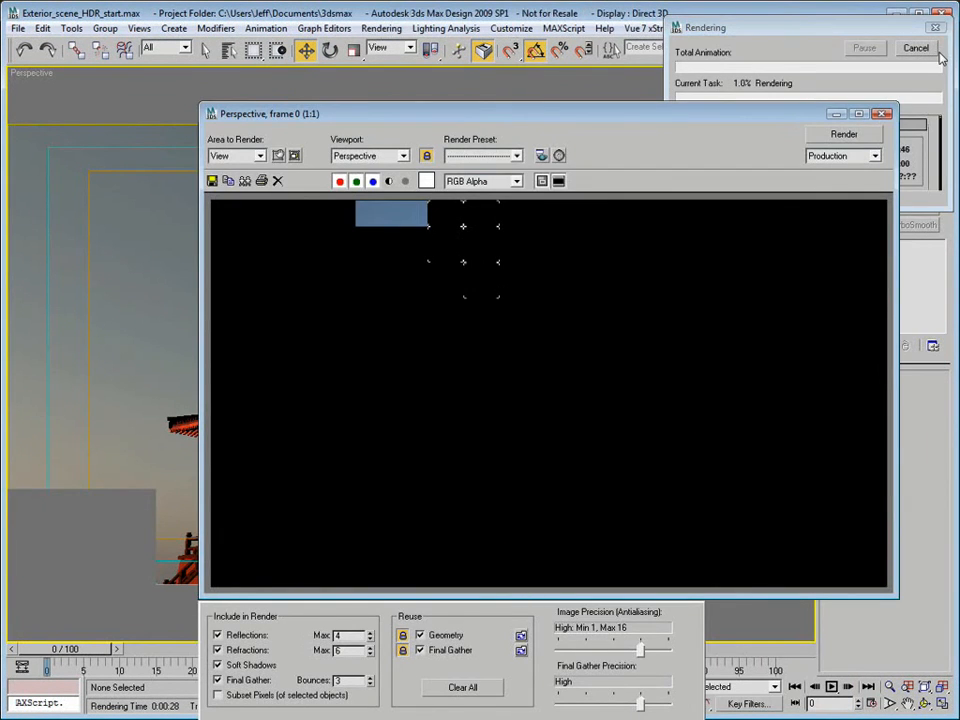